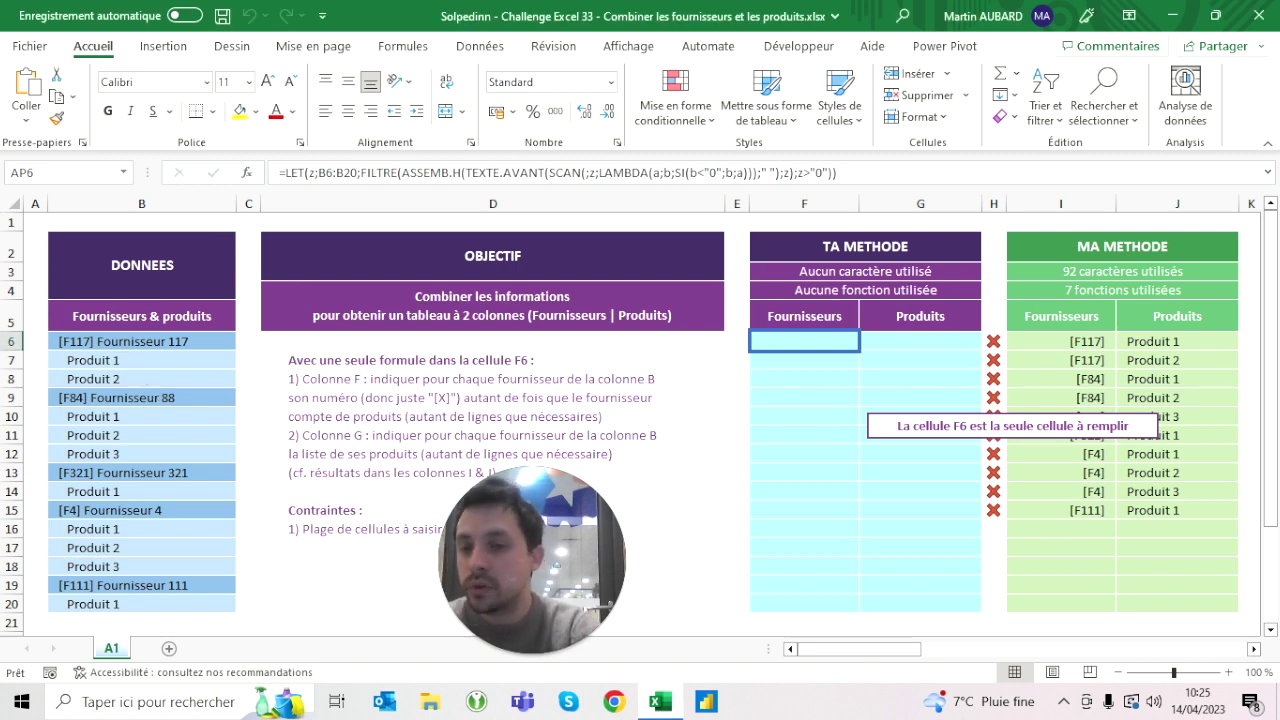
Step: Inspect the supplier data in B6, the expected codes in I6:I7 and the function counter, then select F6
{"action": "left_click", "coordinate": [141, 341]}
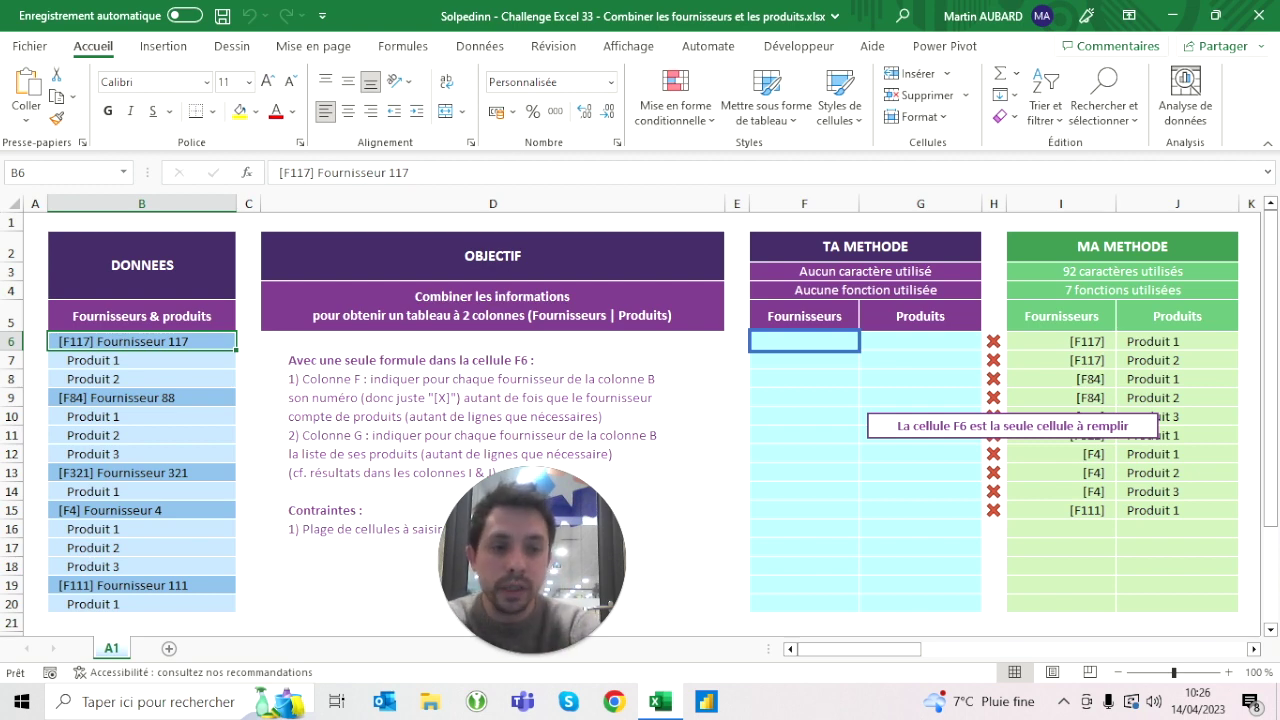
{"action": "left_click_drag", "start_coordinate": [1061, 341], "coordinate": [1061, 360]}
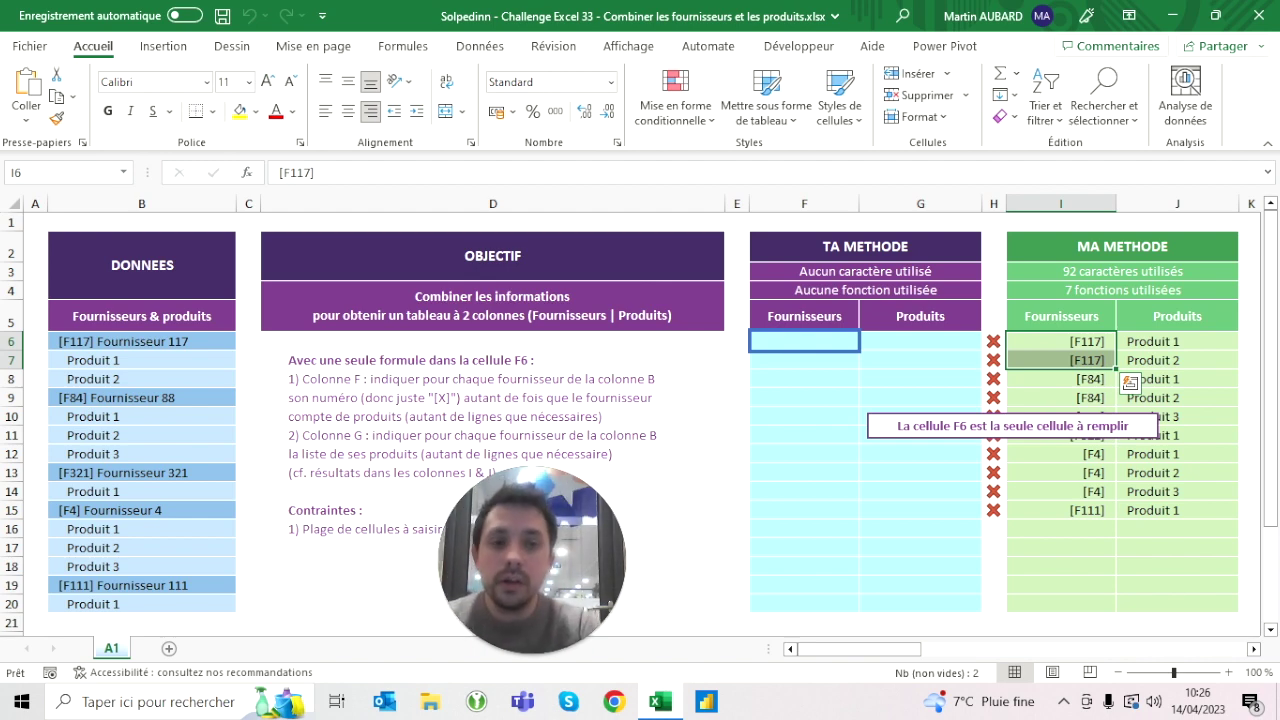
{"action": "key", "text": "Escape"}
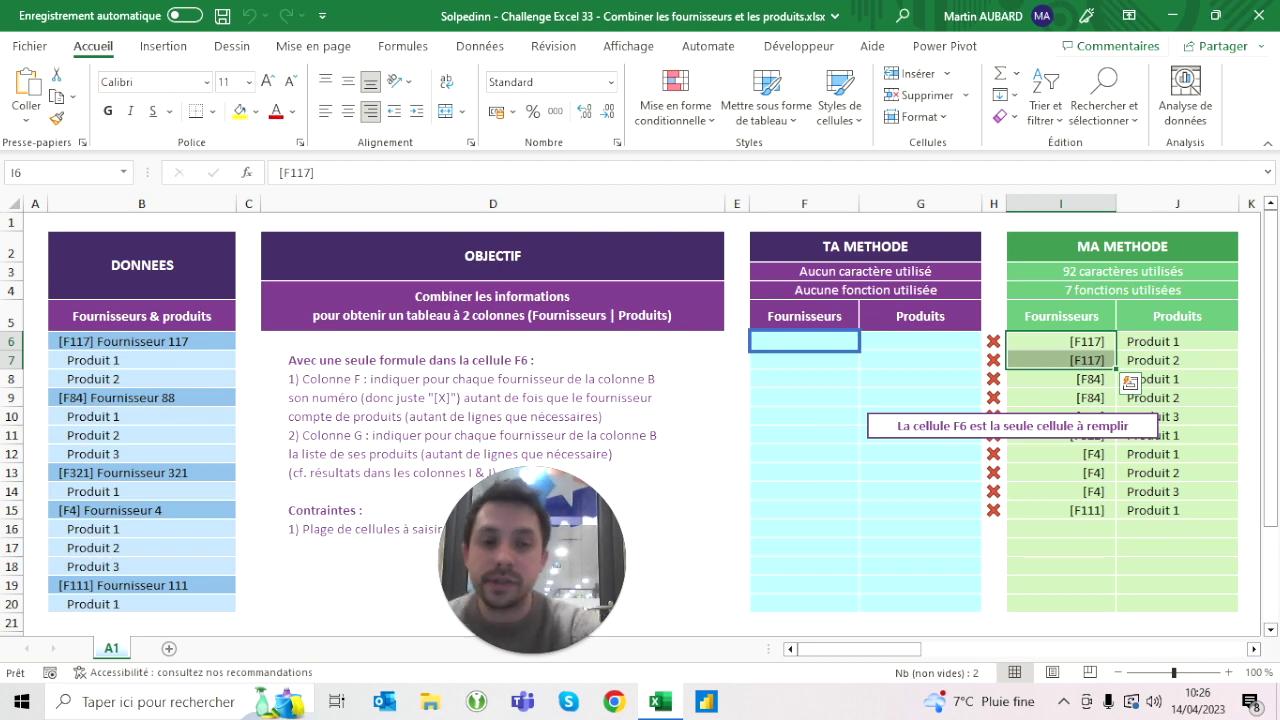
{"action": "left_click", "coordinate": [865, 290]}
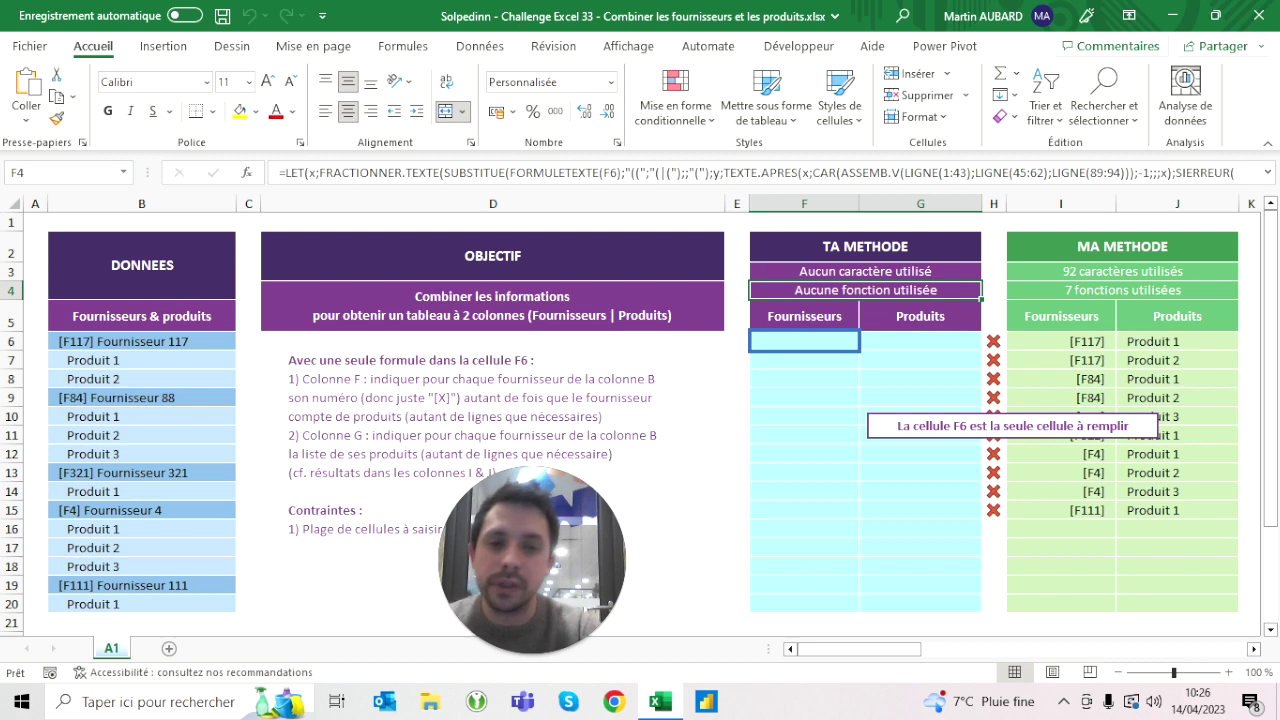
{"action": "left_click", "coordinate": [804, 378]}
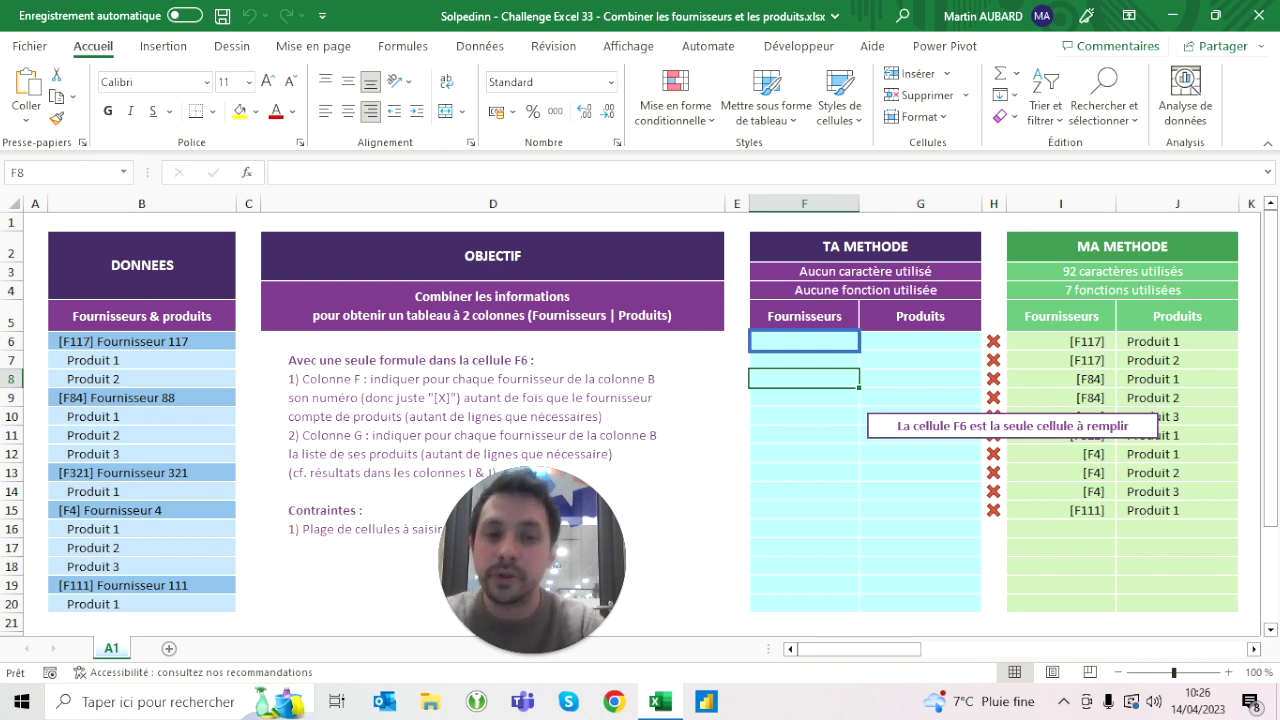
{"action": "left_click", "coordinate": [804, 341]}
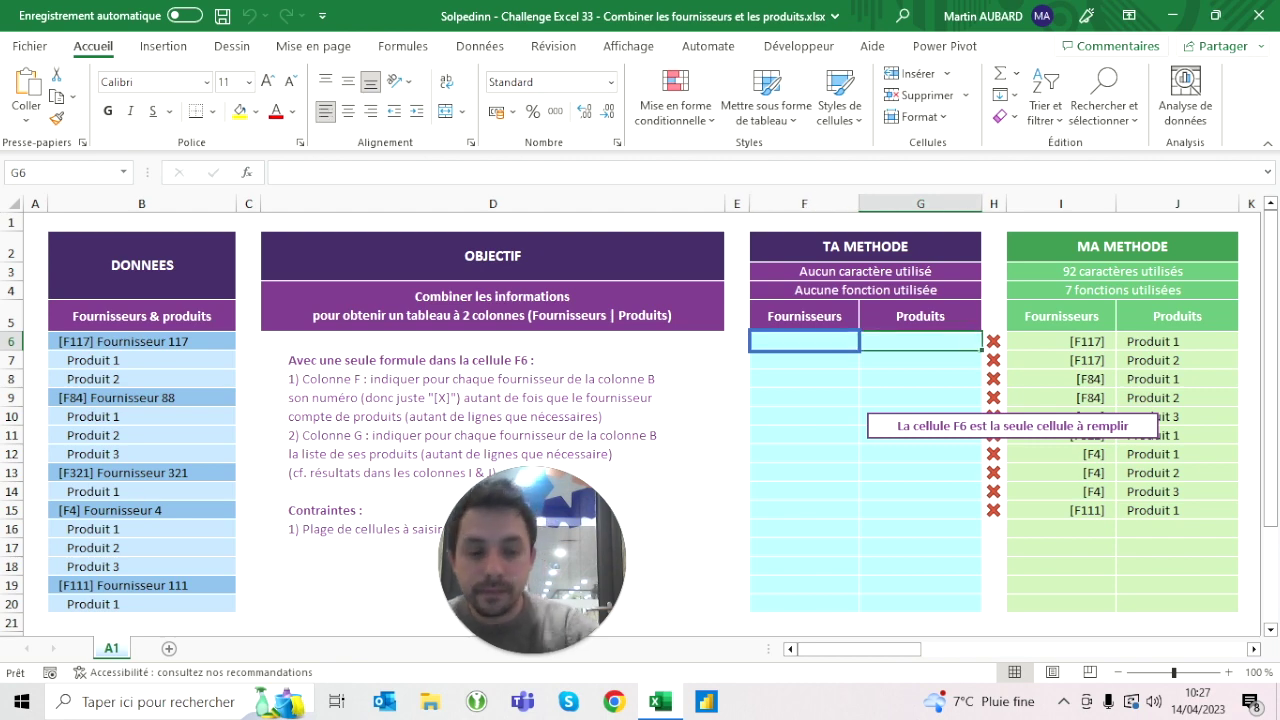
Step: Enter =LET(t;B6:B20;t) in F6 so the column B list spills into F6:F20
{"action": "type", "text": "="}
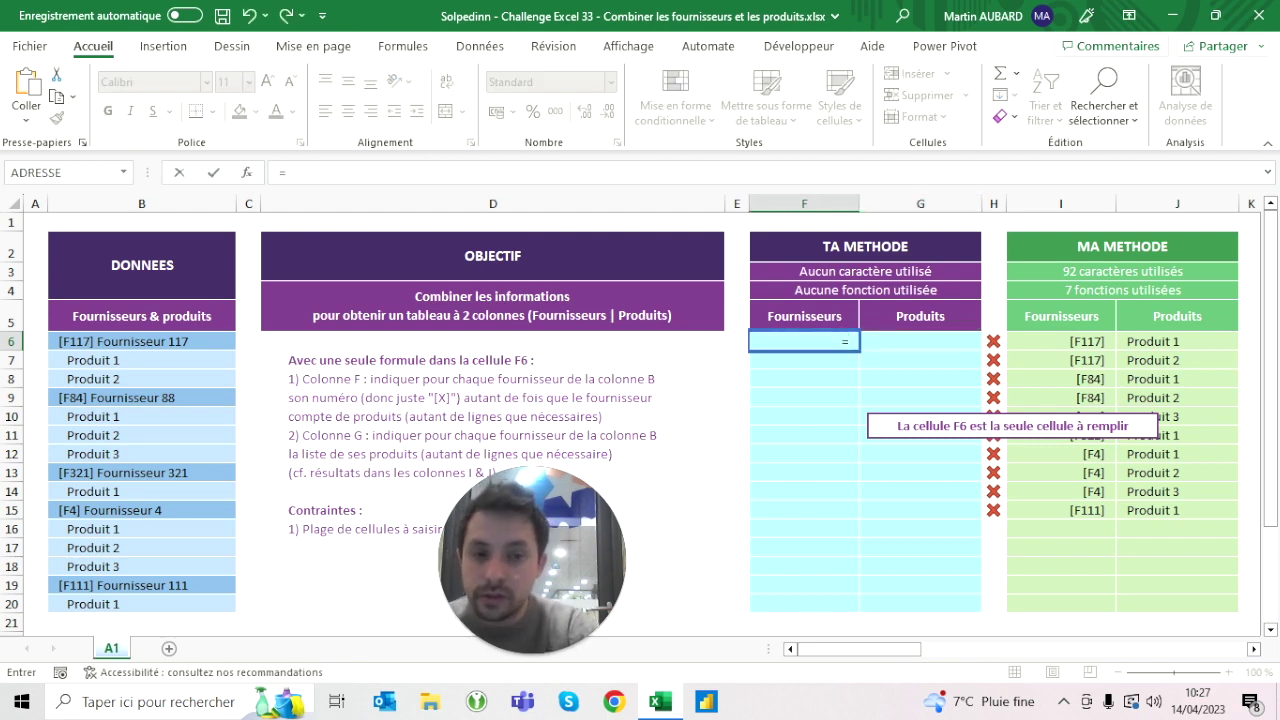
{"action": "type", "text": "let"}
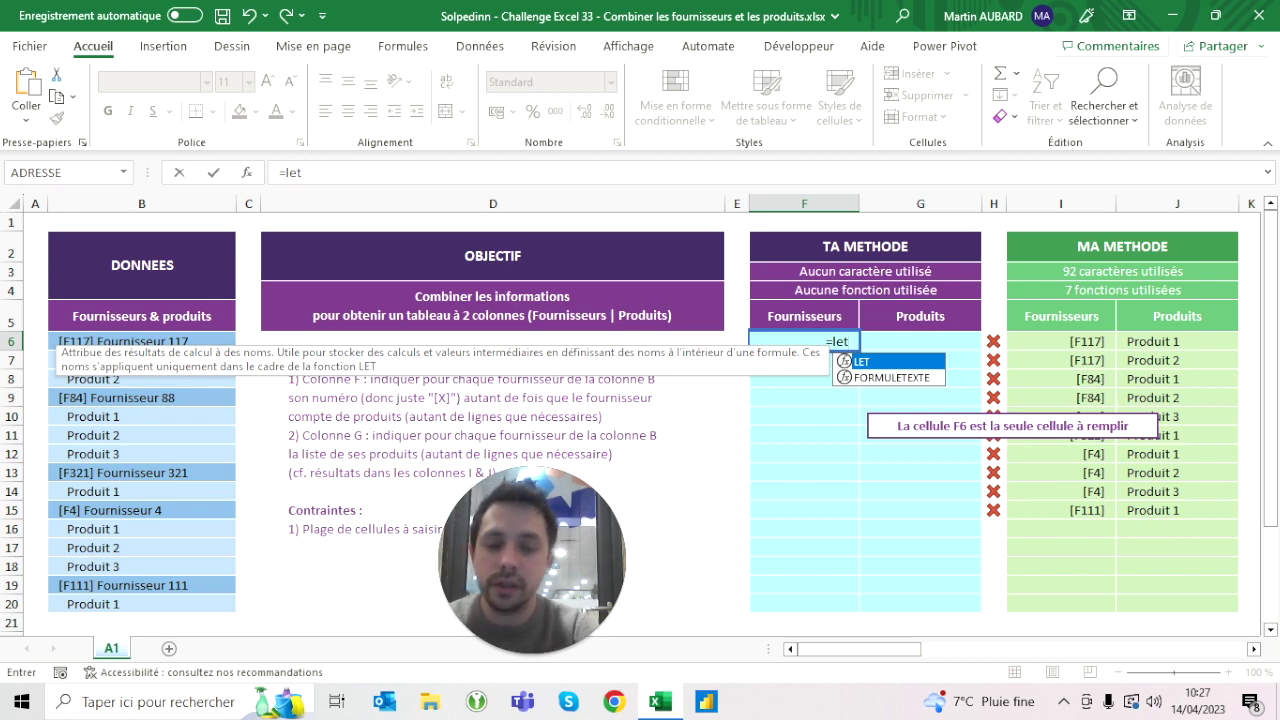
{"action": "type", "text": "("}
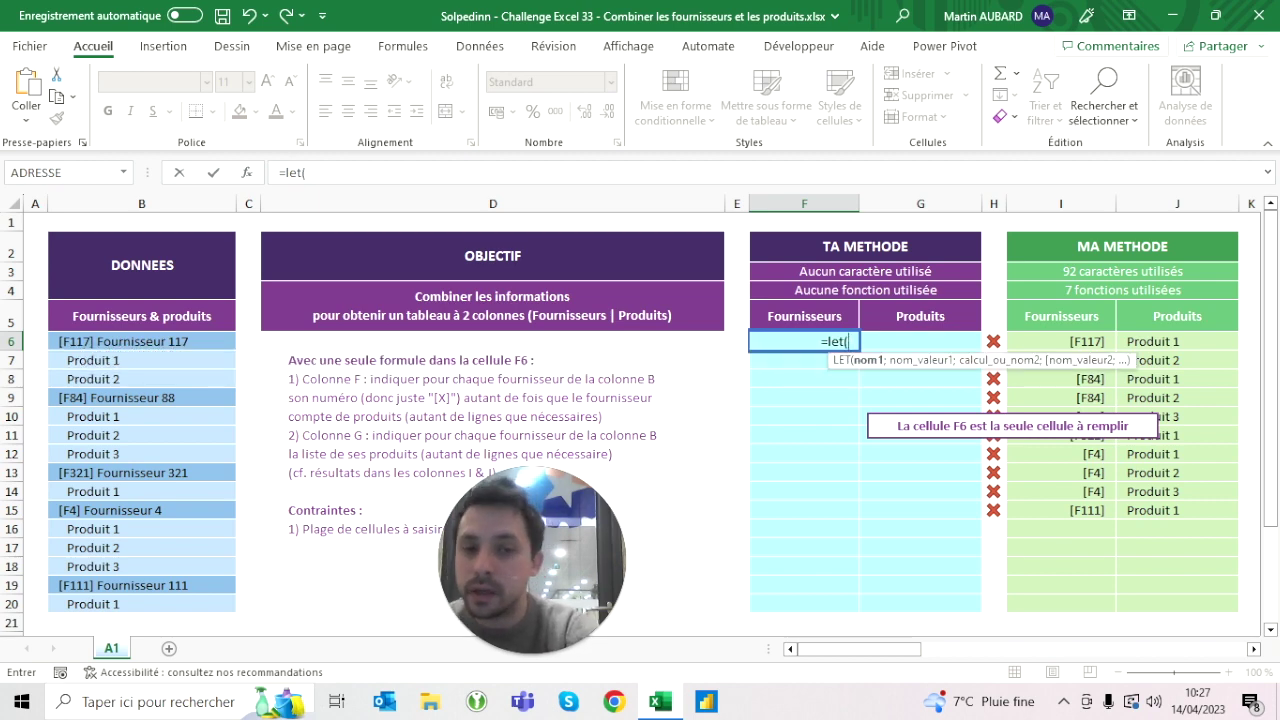
{"action": "type", "text": "t"}
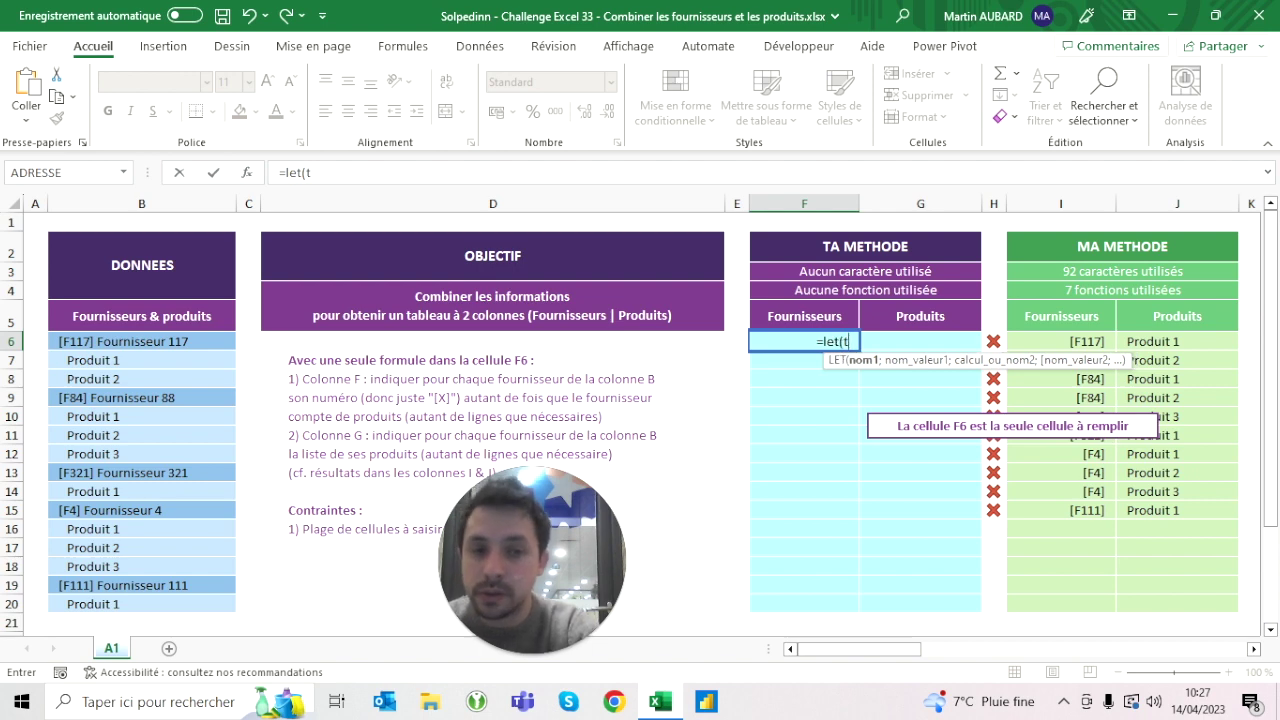
{"action": "type", "text": ";"}
{"action": "left_click_drag", "start_coordinate": [141, 341], "coordinate": [141, 604]}
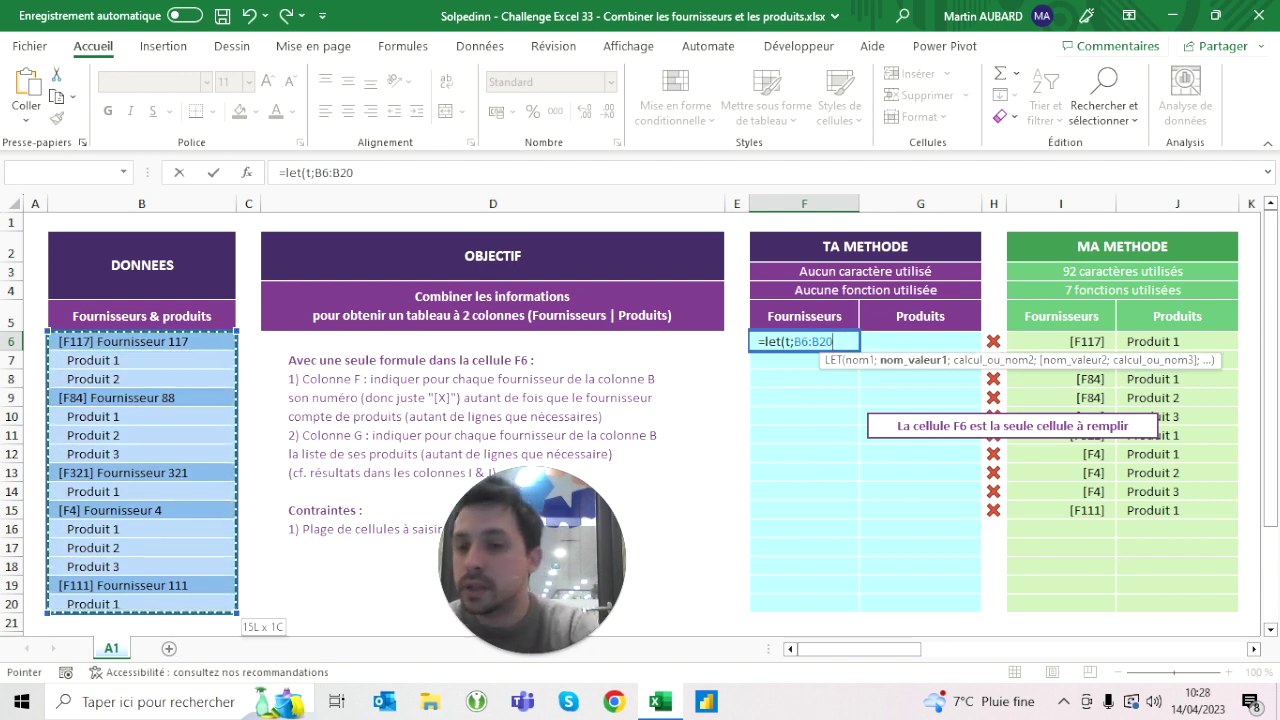
{"action": "type", "text": ";t)"}
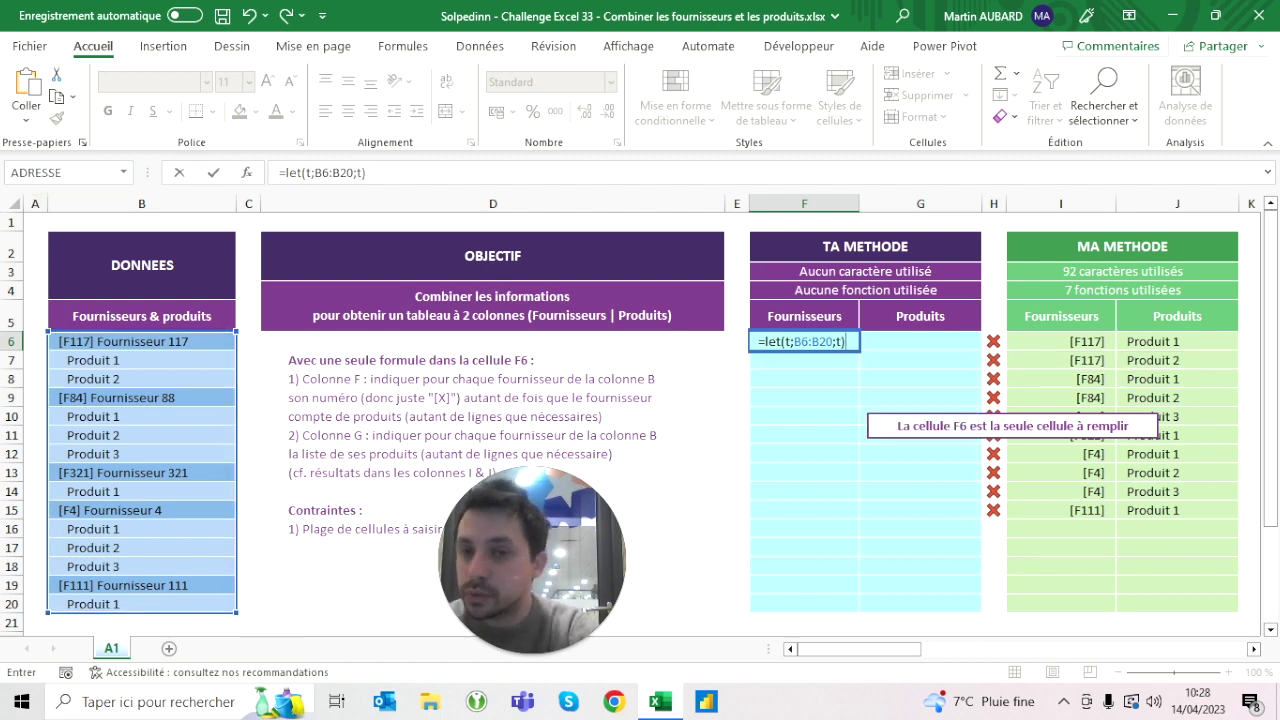
{"action": "key", "text": "ctrl+Return"}
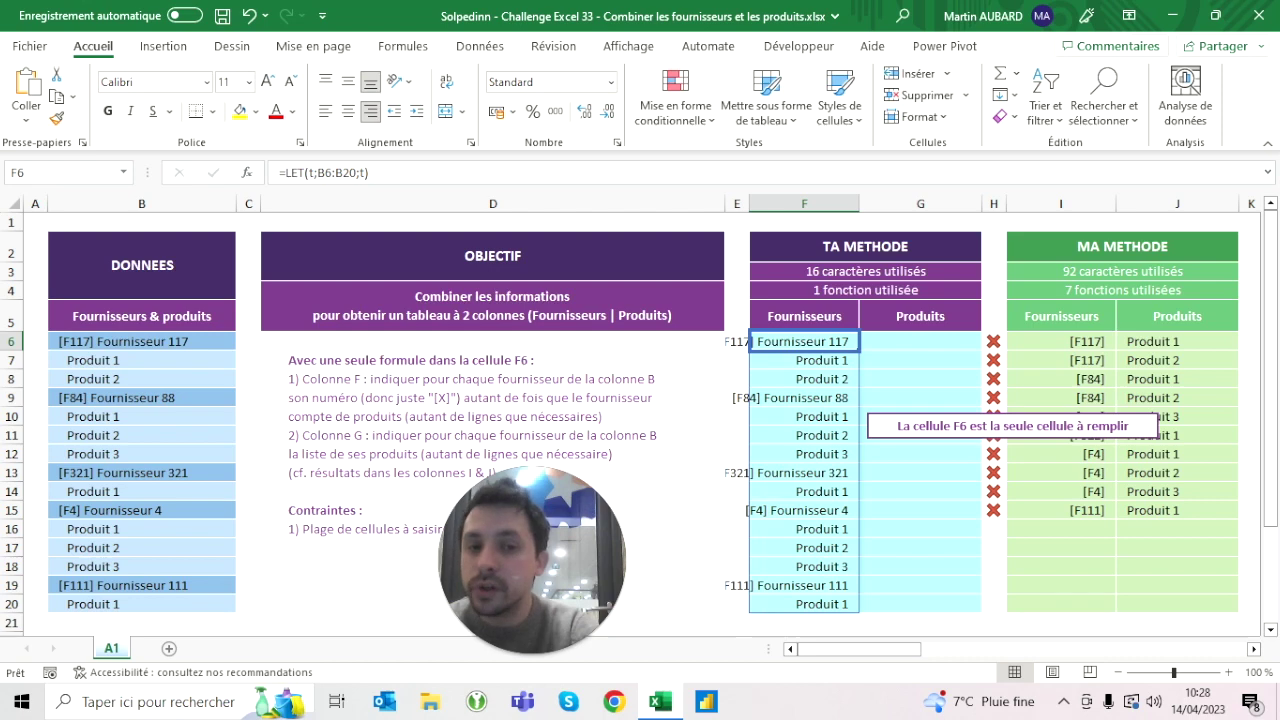
{"action": "left_click", "coordinate": [325, 174]}
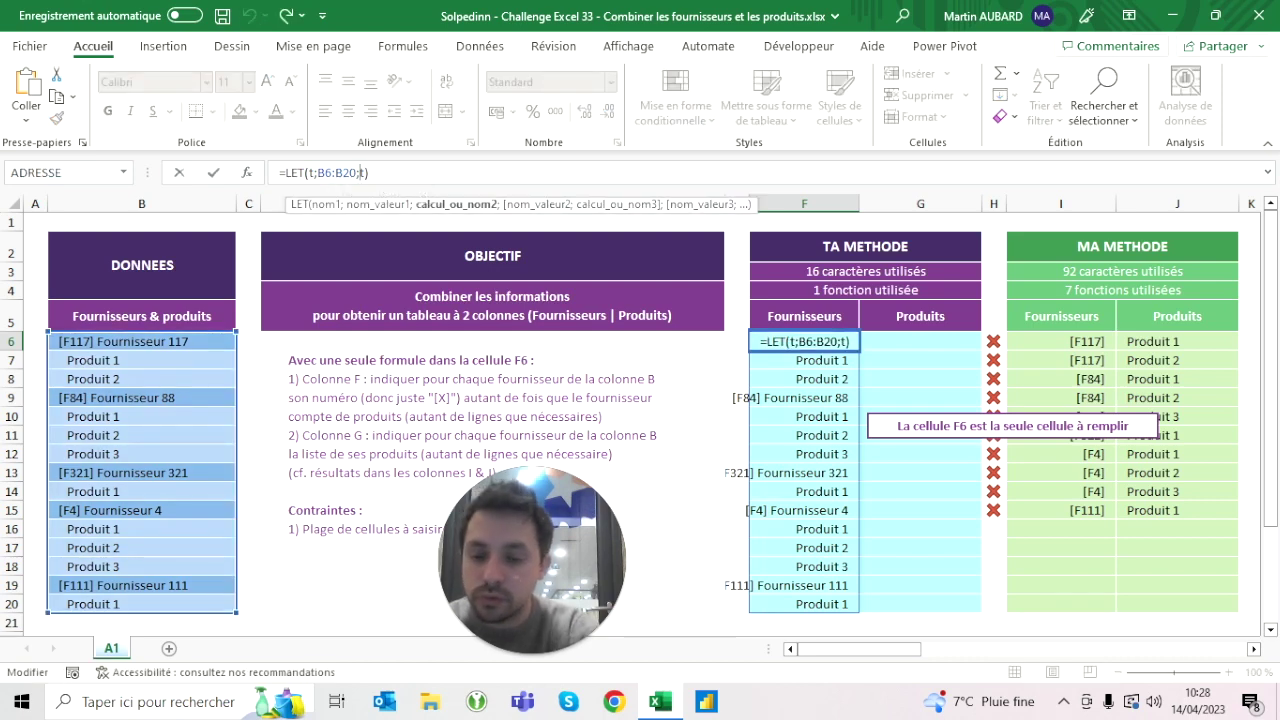
{"action": "type", "text": "\"XXX\"&"}
{"action": "key", "text": "Return"}
{"action": "left_click", "coordinate": [804, 341]}
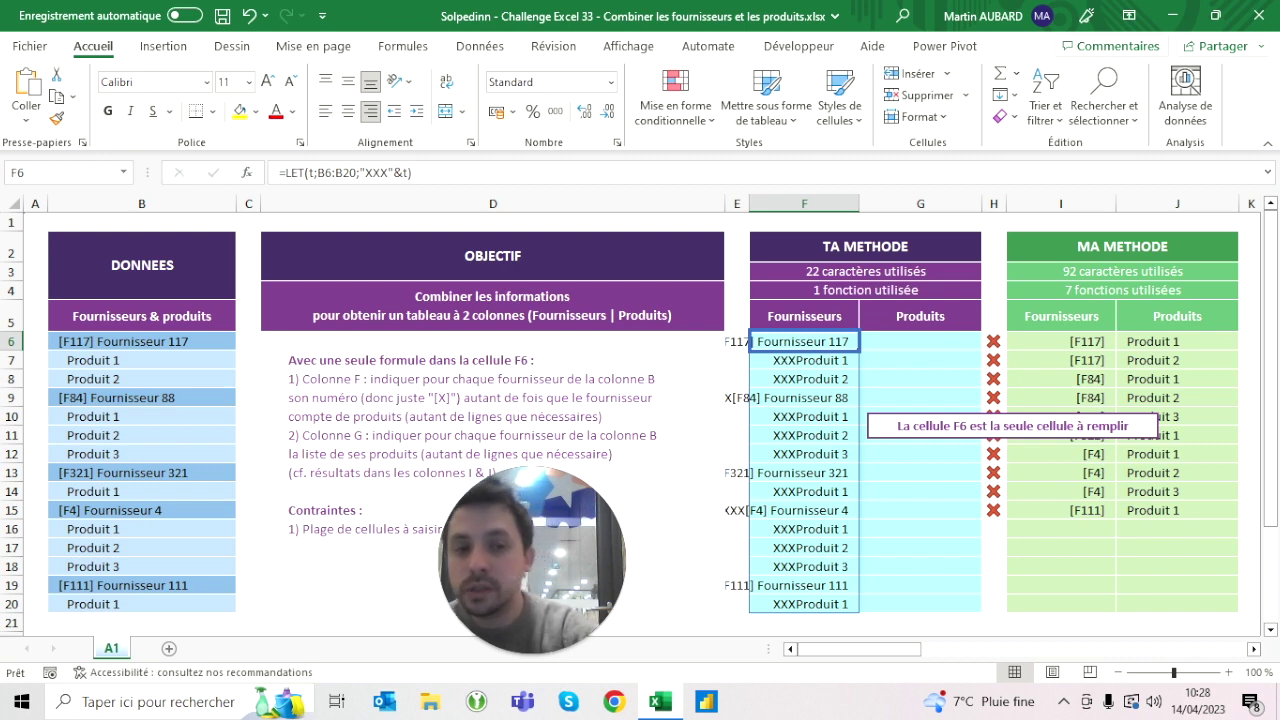
{"action": "left_click", "coordinate": [403, 173]}
{"action": "key", "text": "BackSpace"}
{"action": "key", "text": "BackSpace"}
{"action": "key", "text": "BackSpace"}
{"action": "key", "text": "BackSpace"}
{"action": "key", "text": "BackSpace"}
{"action": "key", "text": "BackSpace"}
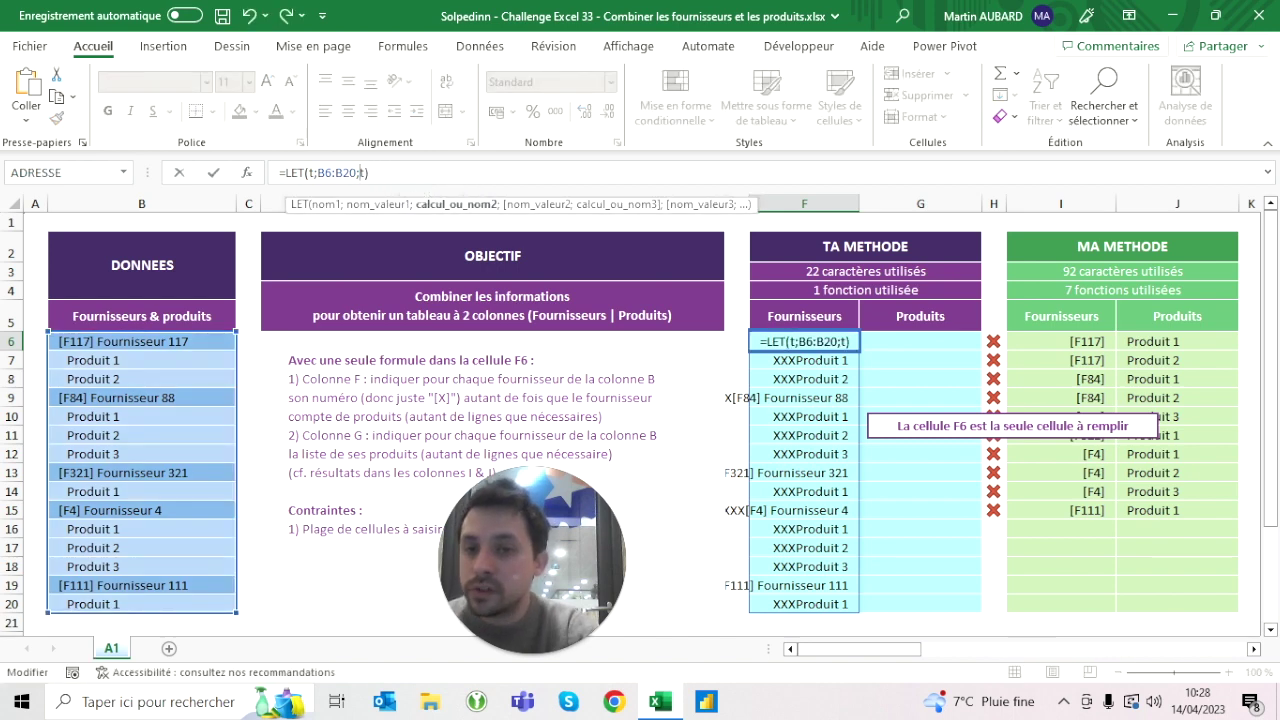
{"action": "key", "text": "ctrl+Return"}
{"action": "key", "text": "F2"}
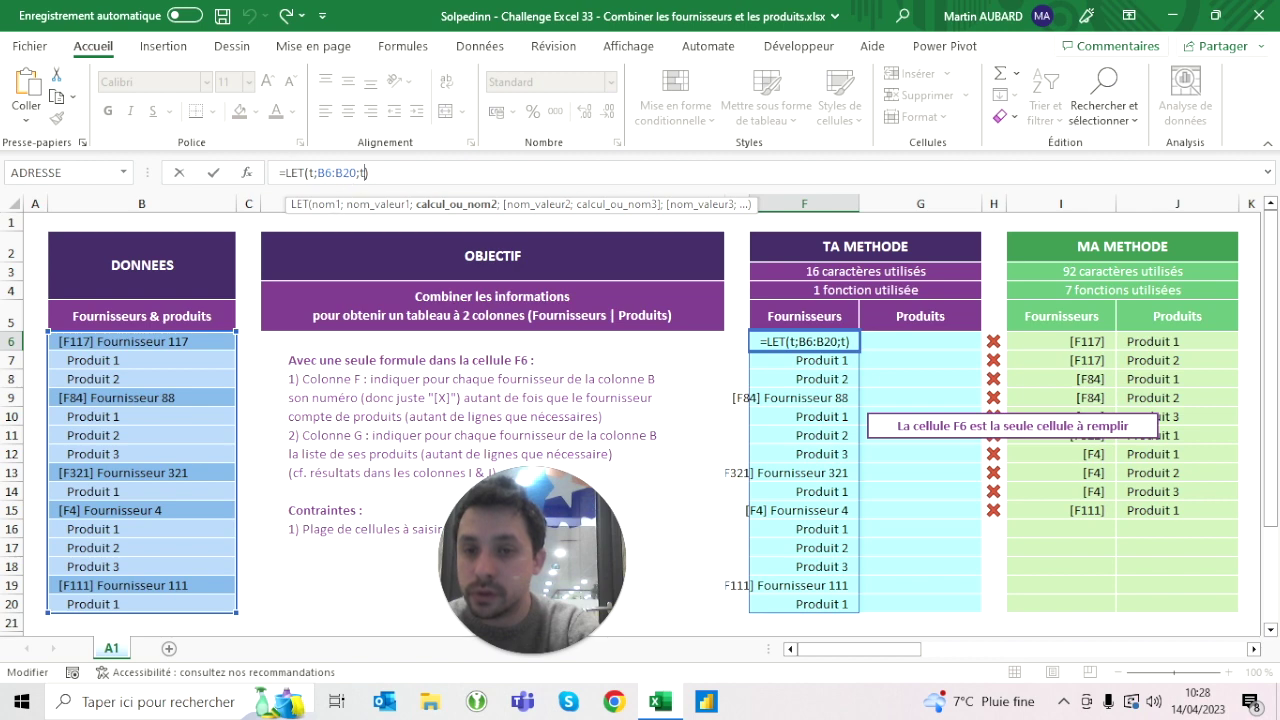
{"action": "type", "text": "asse"}
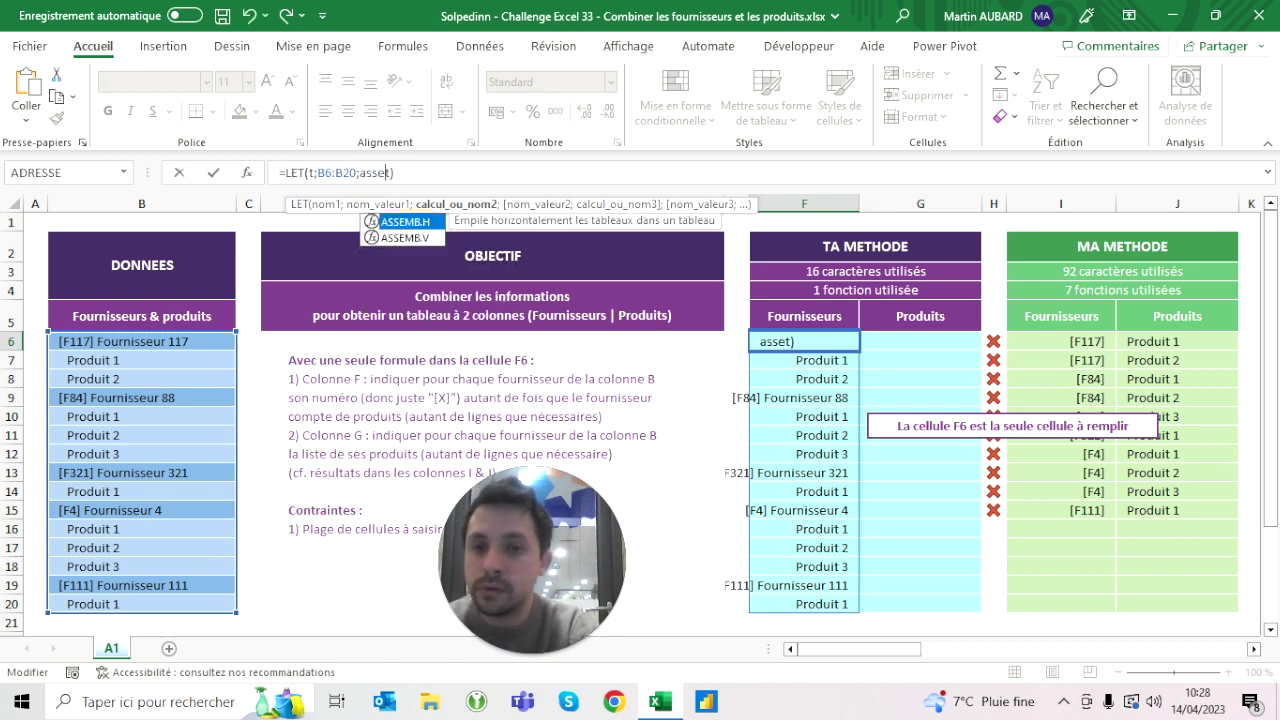
Step: Complete =LET(t;B6:B20;ASSEMB.H(t;t)) in F6 and check the spilled F6:F20 and G6:G20 columns
{"action": "key", "text": "Tab"}
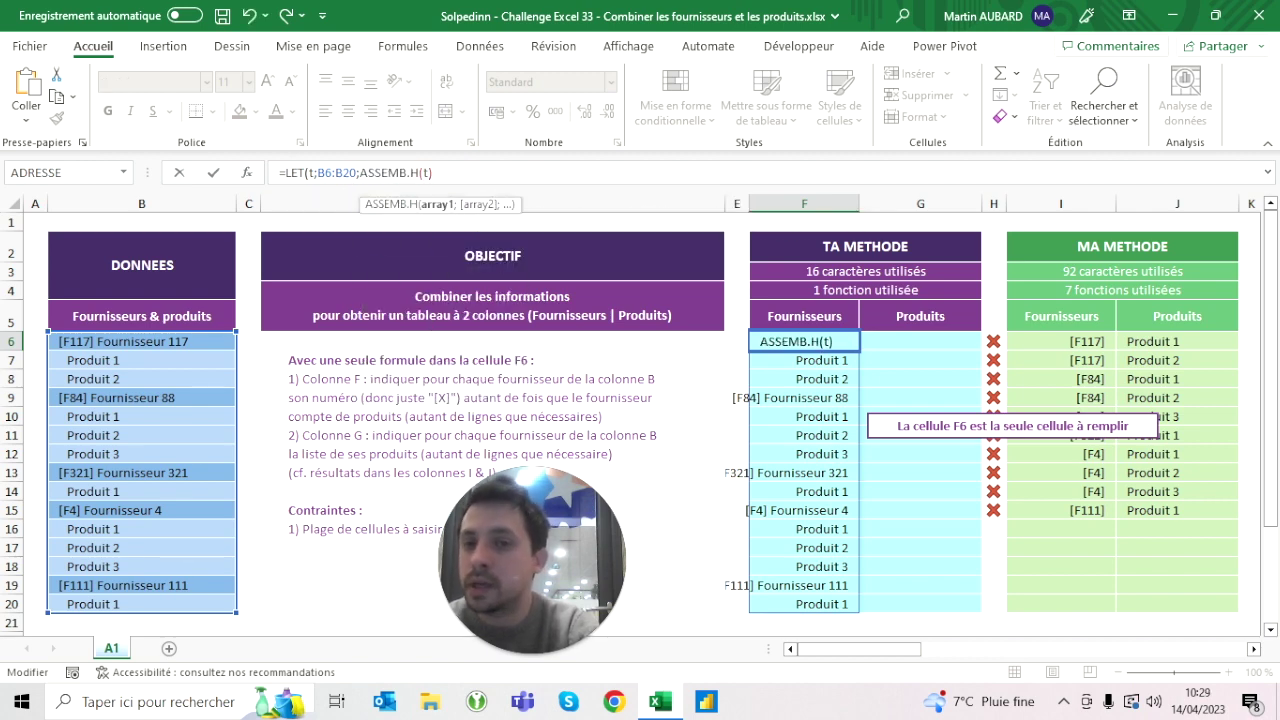
{"action": "type", "text": ";t)"}
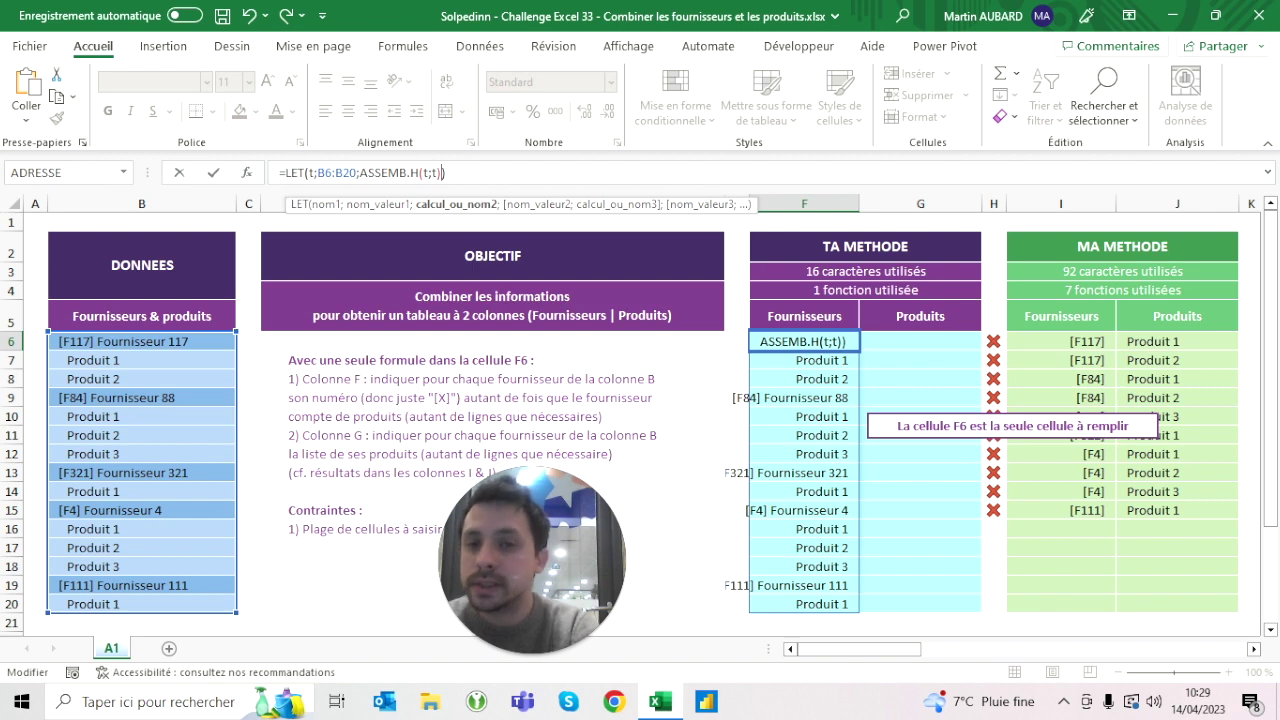
{"action": "key", "text": "ctrl+Return"}
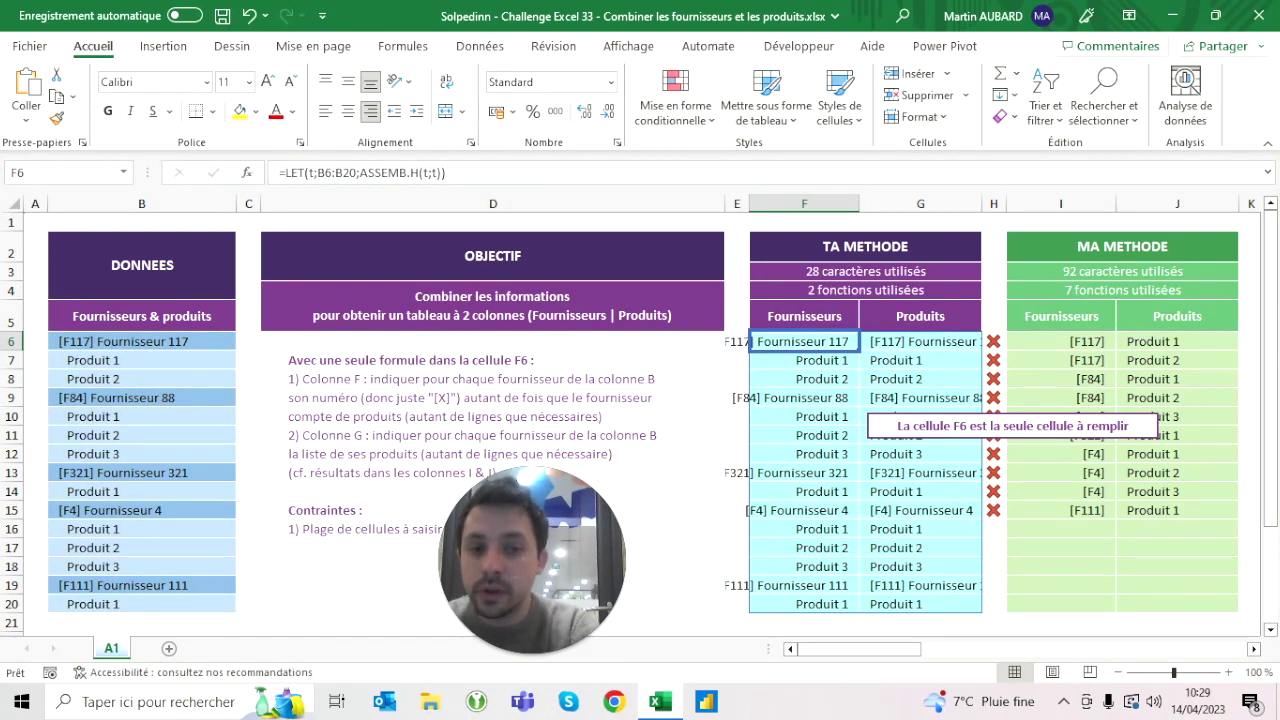
{"action": "key", "text": "ctrl+shift+Down"}
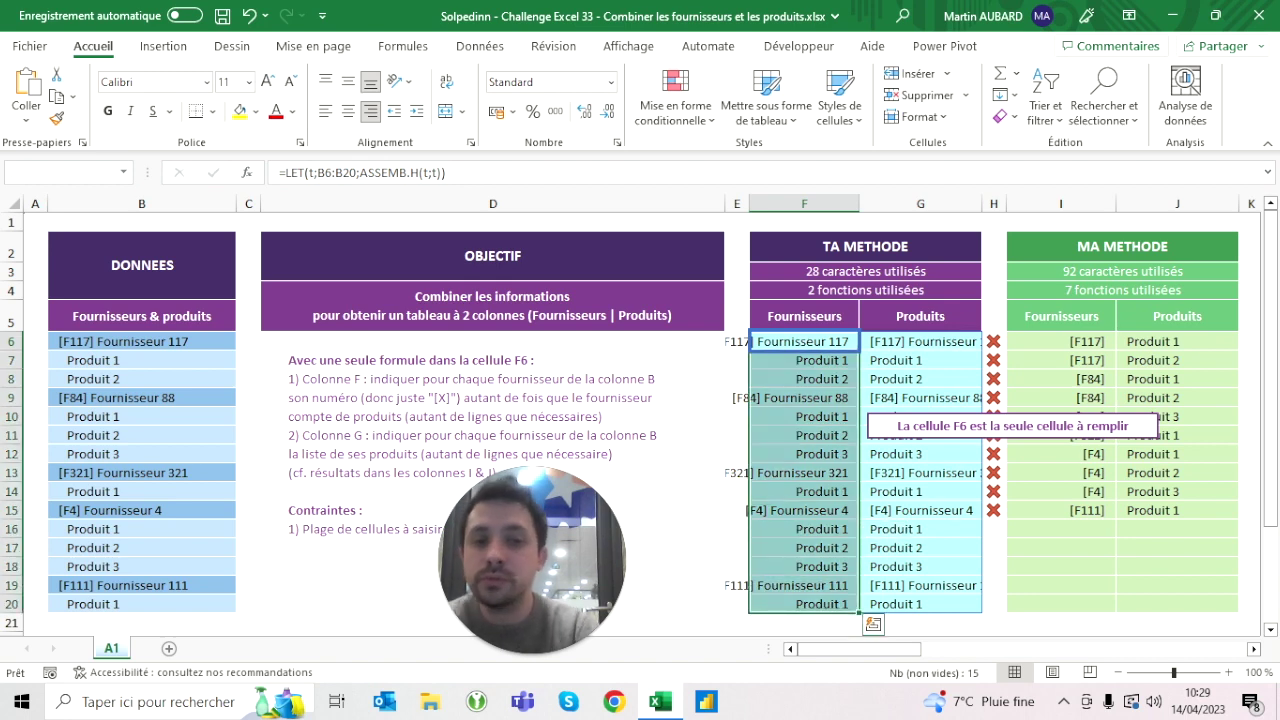
{"action": "key", "text": "Right"}
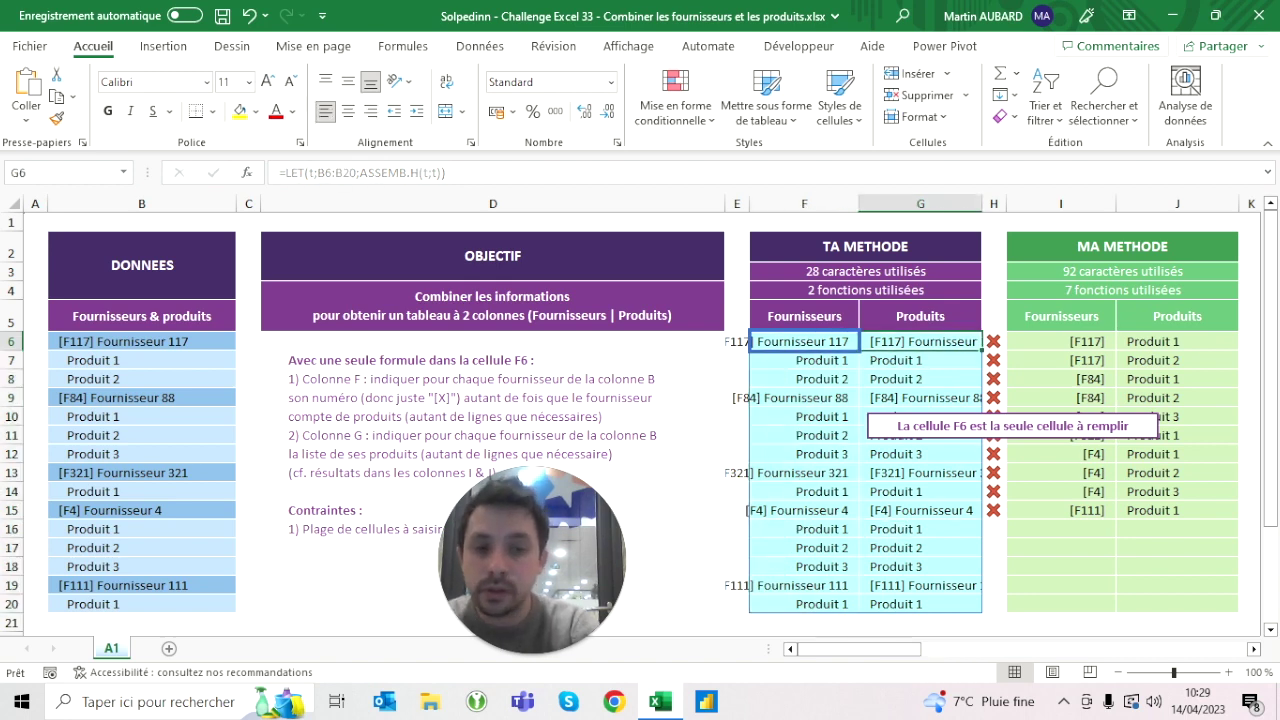
{"action": "key", "text": "ctrl+shift+Down"}
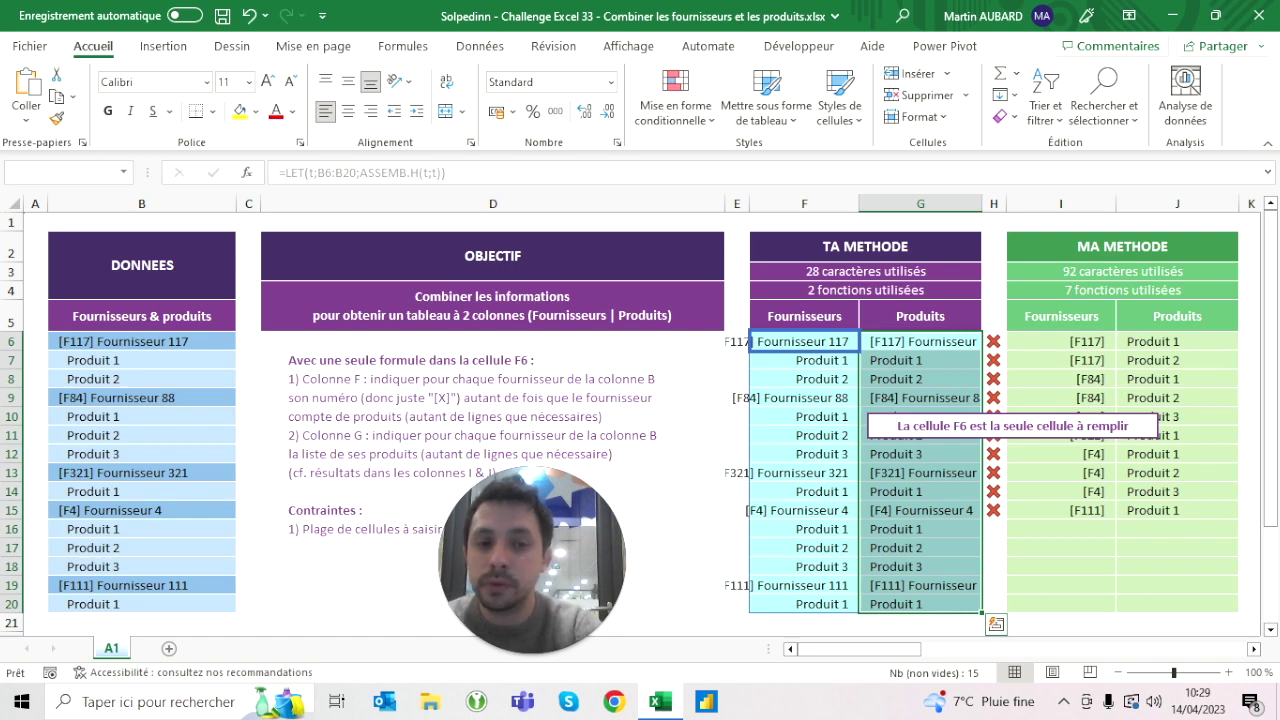
{"action": "key", "text": "Left"}
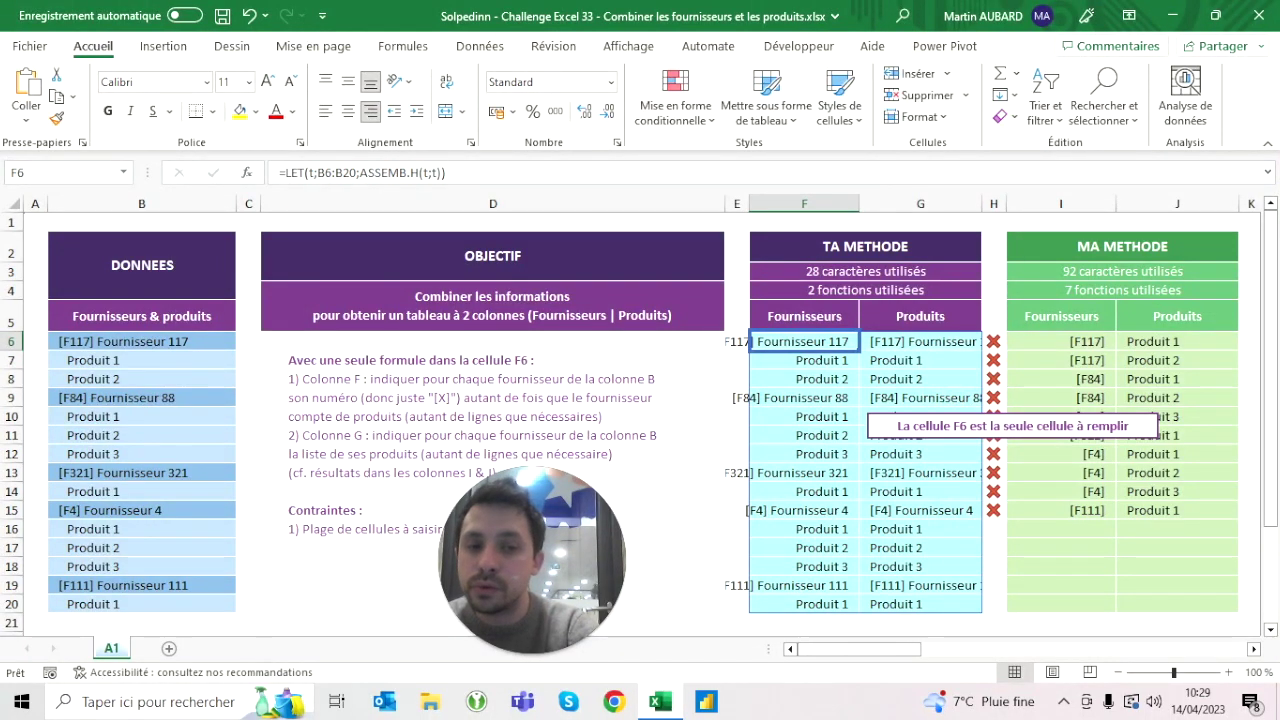
Step: Inspect the spilled values in G6 and G7, then reopen F6's formula for editing
{"action": "left_click", "coordinate": [920, 341]}
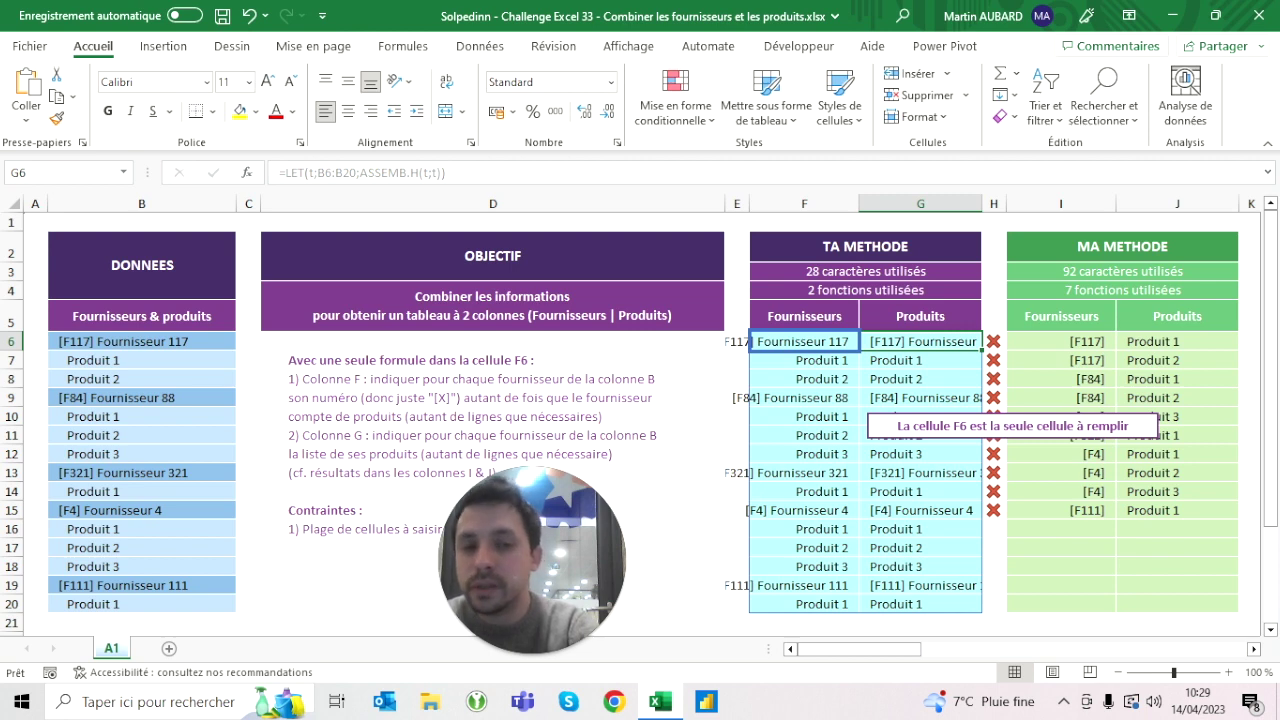
{"action": "left_click", "coordinate": [920, 360]}
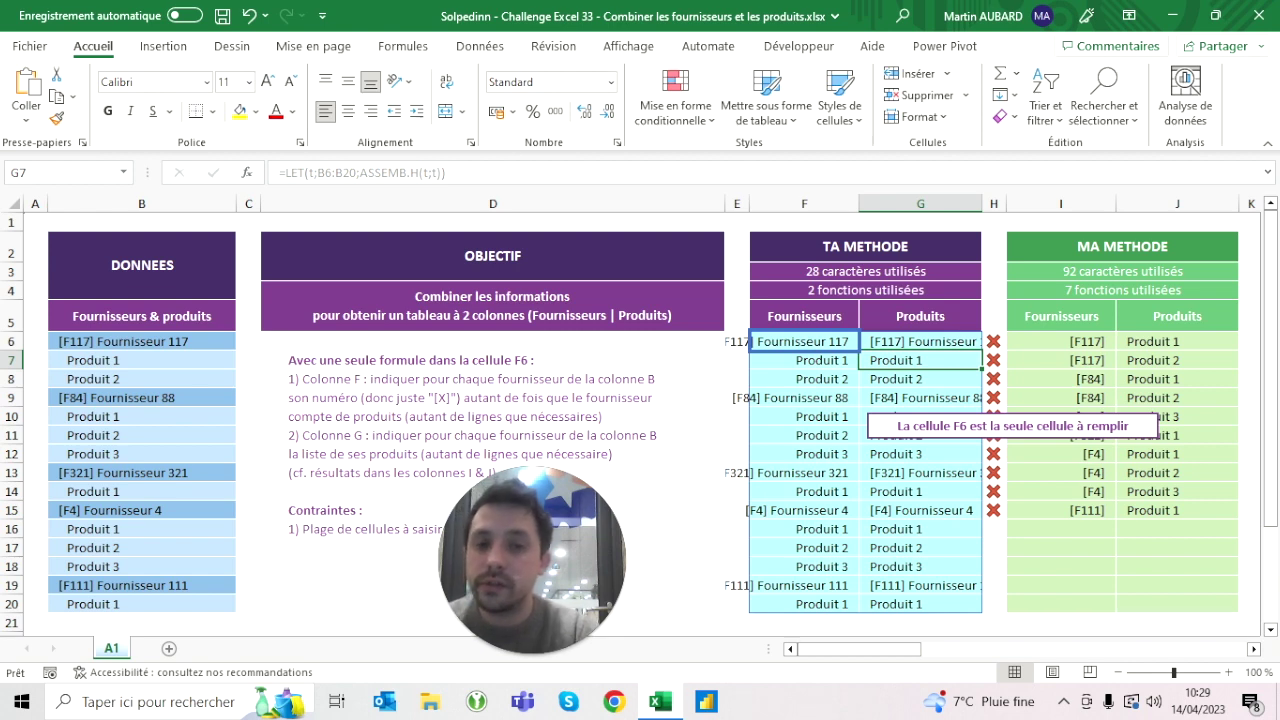
{"action": "left_click", "coordinate": [920, 341]}
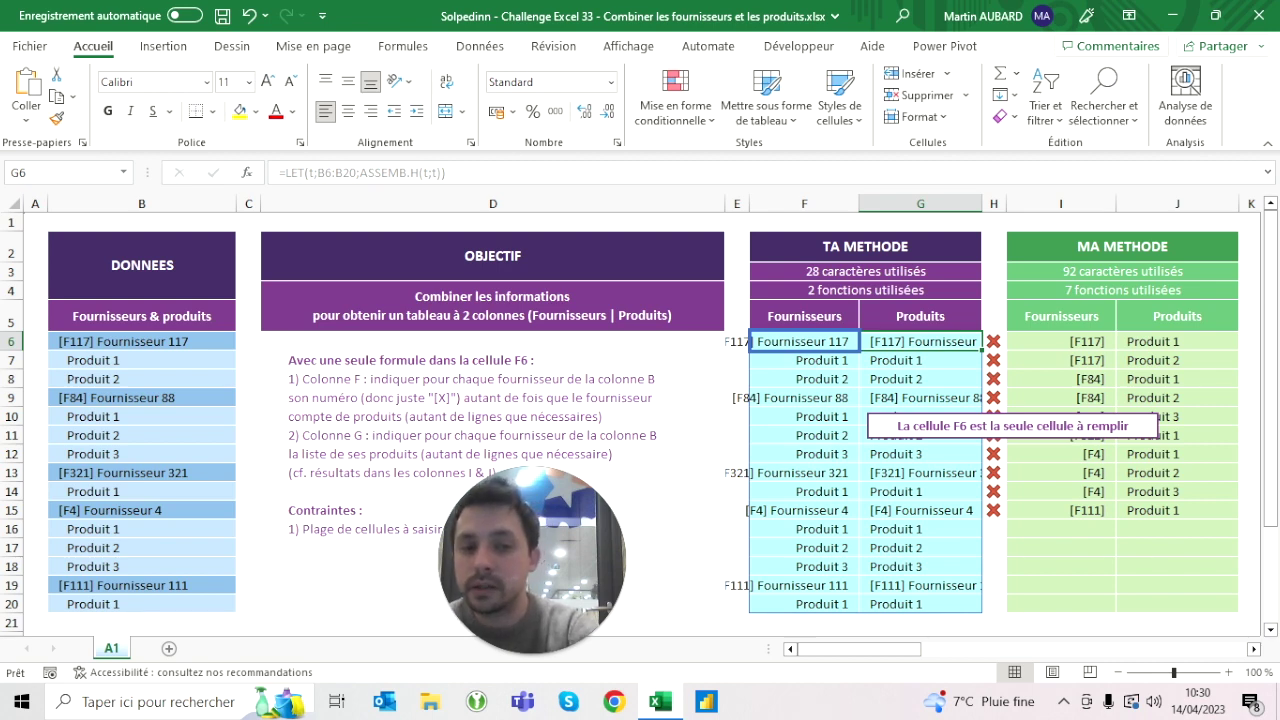
{"action": "left_click", "coordinate": [804, 341]}
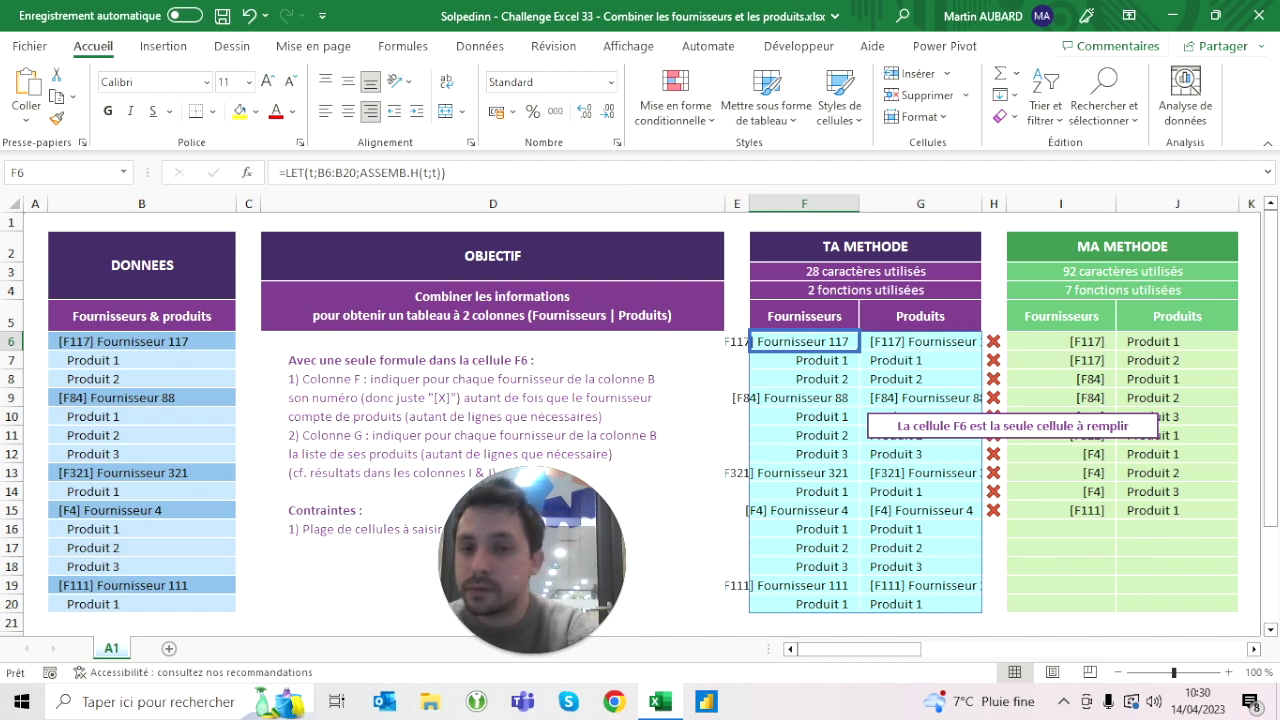
{"action": "key", "text": "F2"}
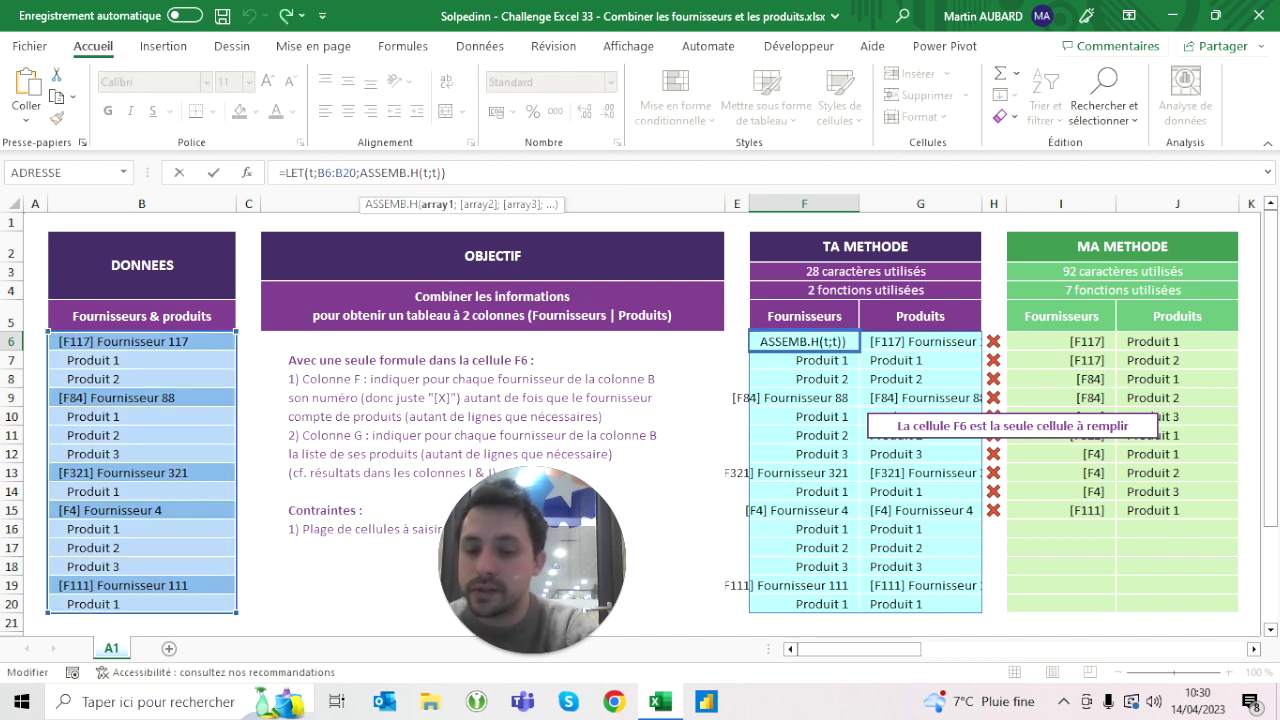
Step: Wrap the first ASSEMB.H column in SCAN("-";t;LAMBDA(a;b;b)), fixing the missing closing parenthesis
{"action": "type", "text": "scan("}
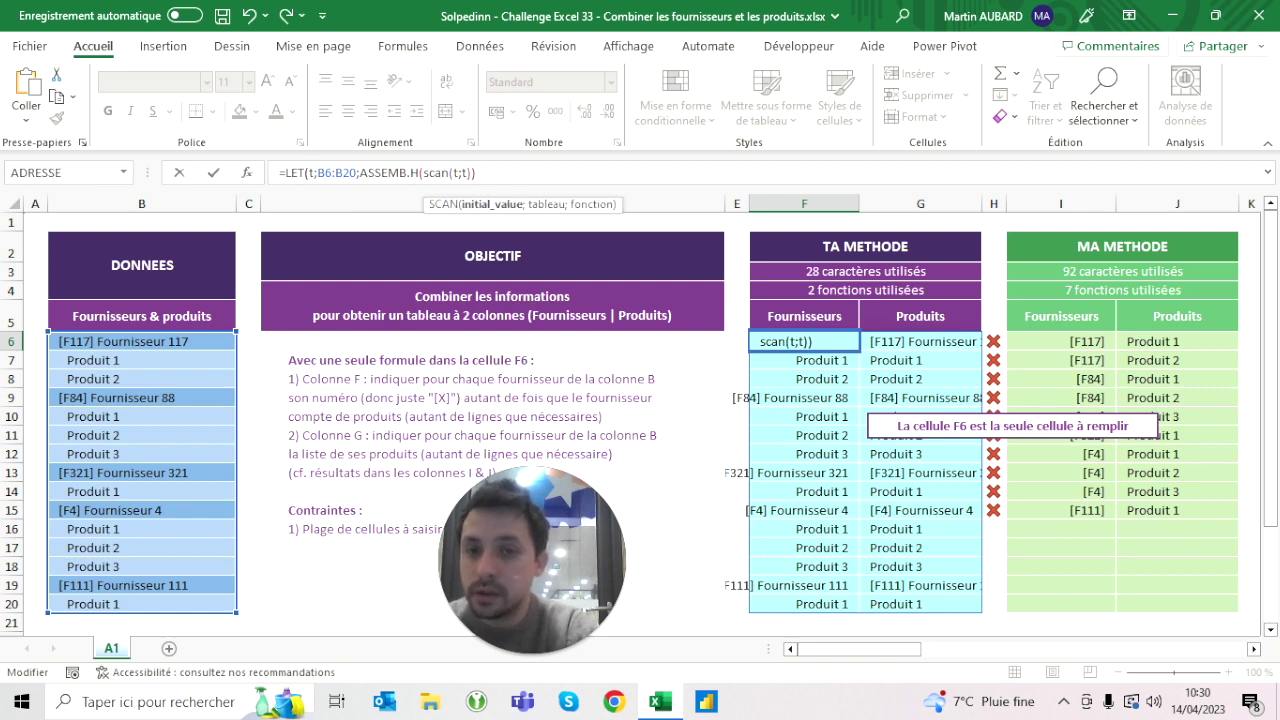
{"action": "type", "text": "\""}
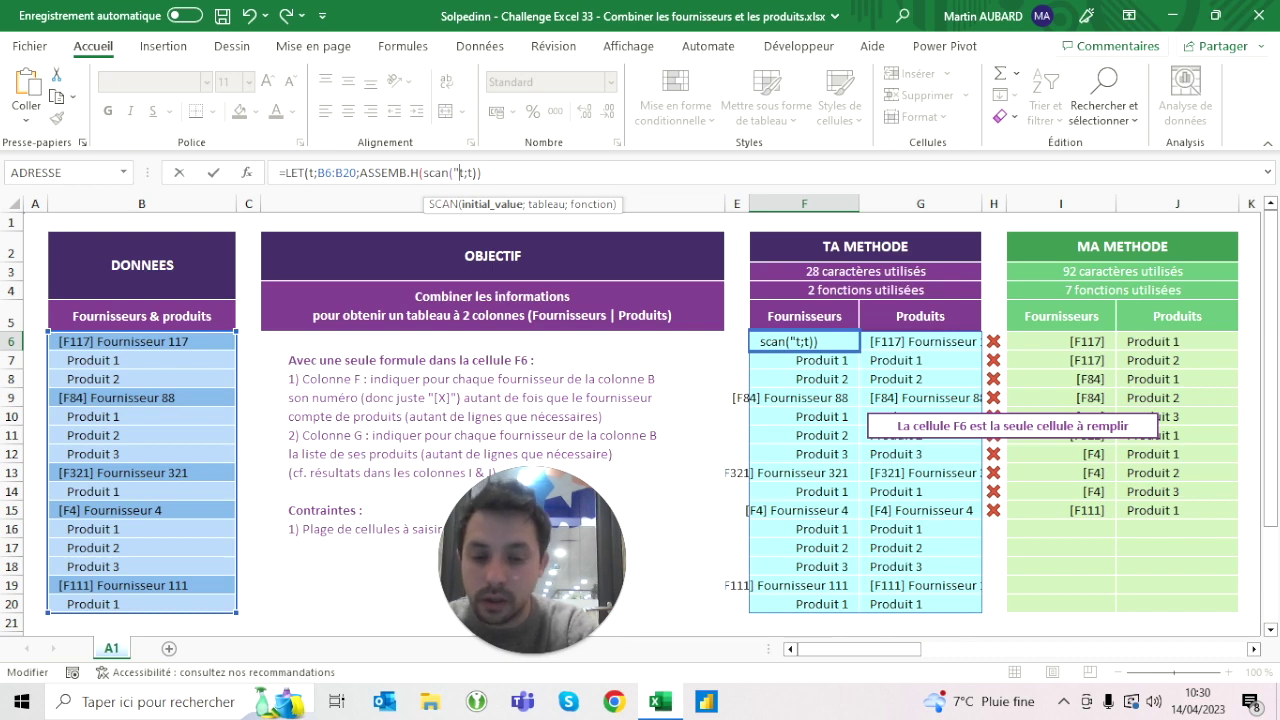
{"action": "type", "text": "-\""}
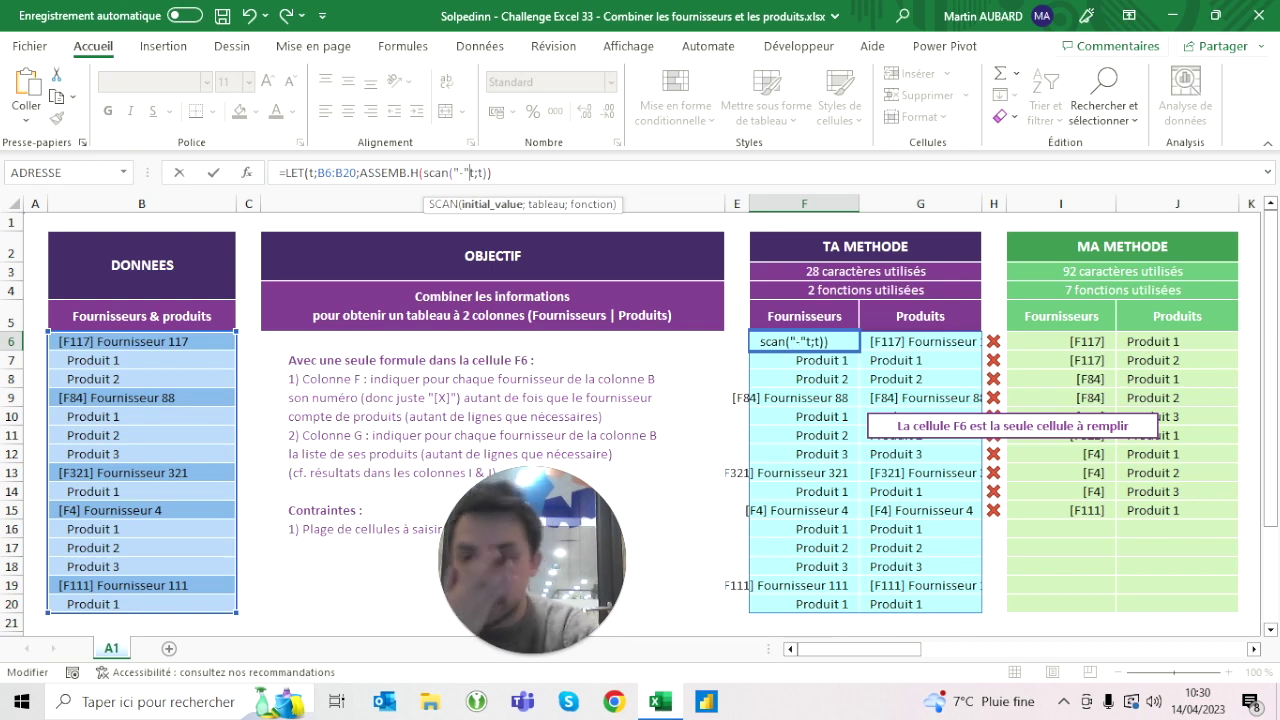
{"action": "type", "text": ";t"}
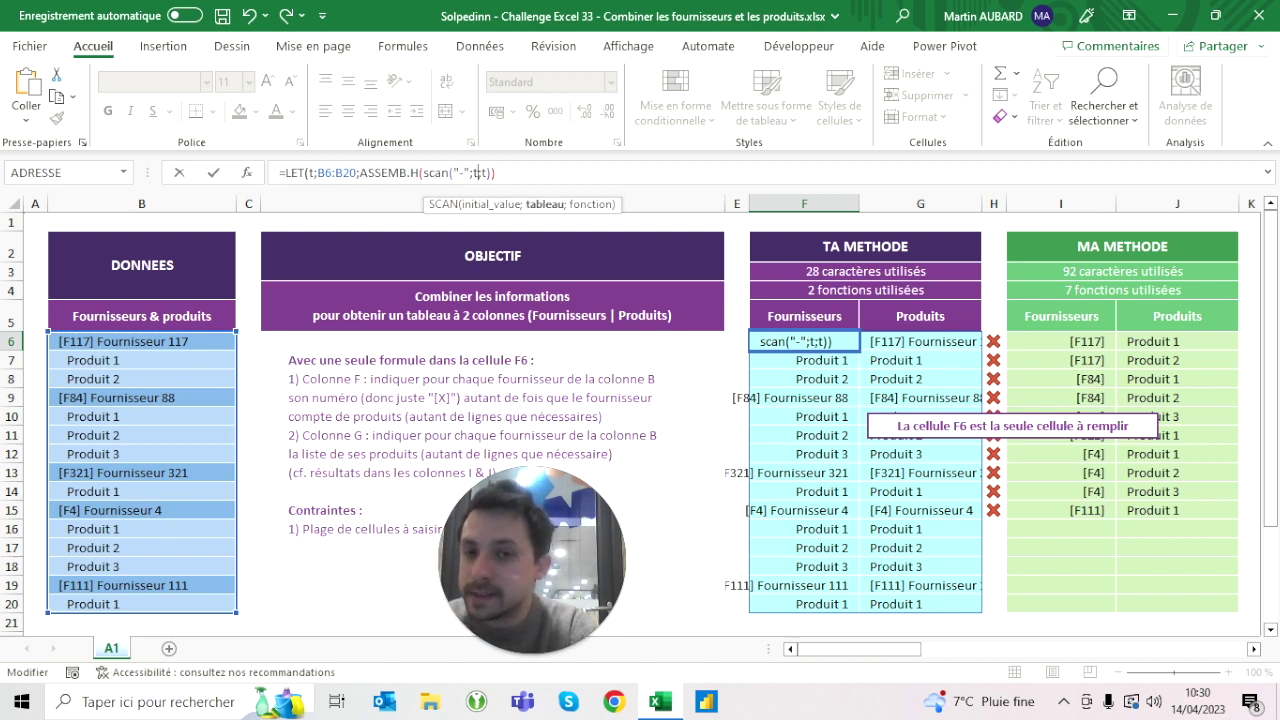
{"action": "type", "text": ")"}
{"action": "left_click", "coordinate": [477, 173]}
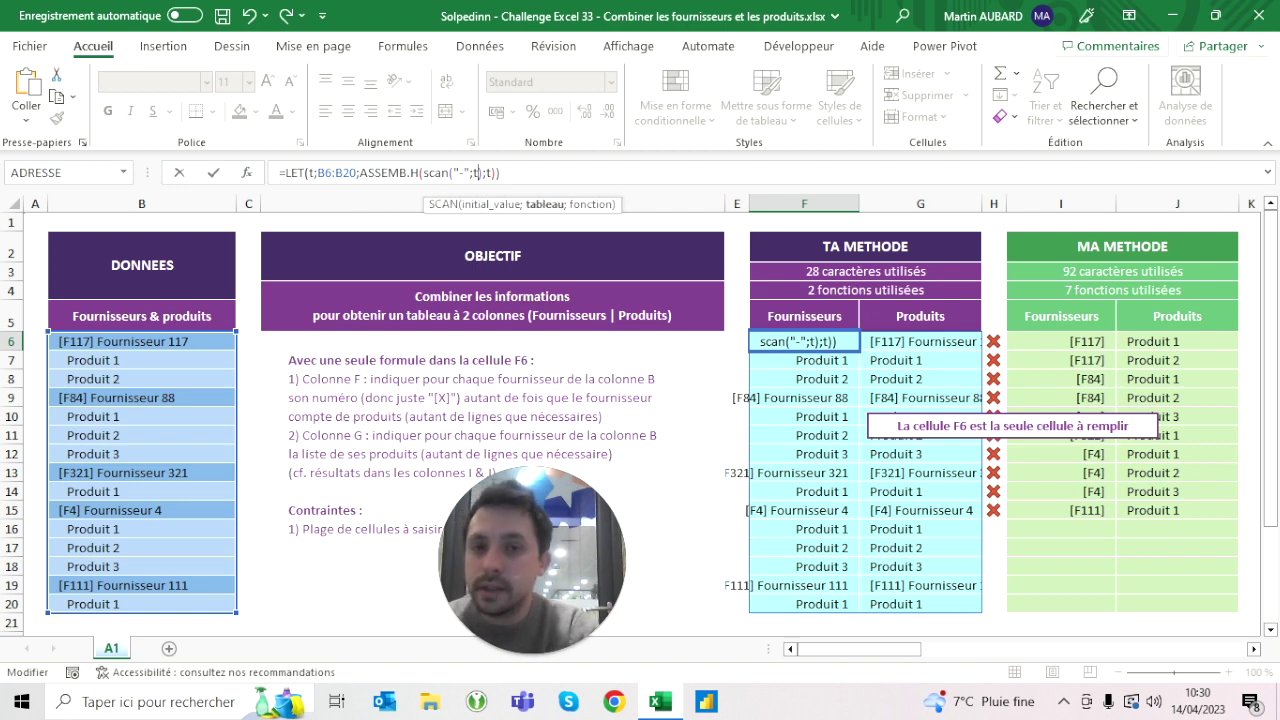
{"action": "type", "text": ";"}
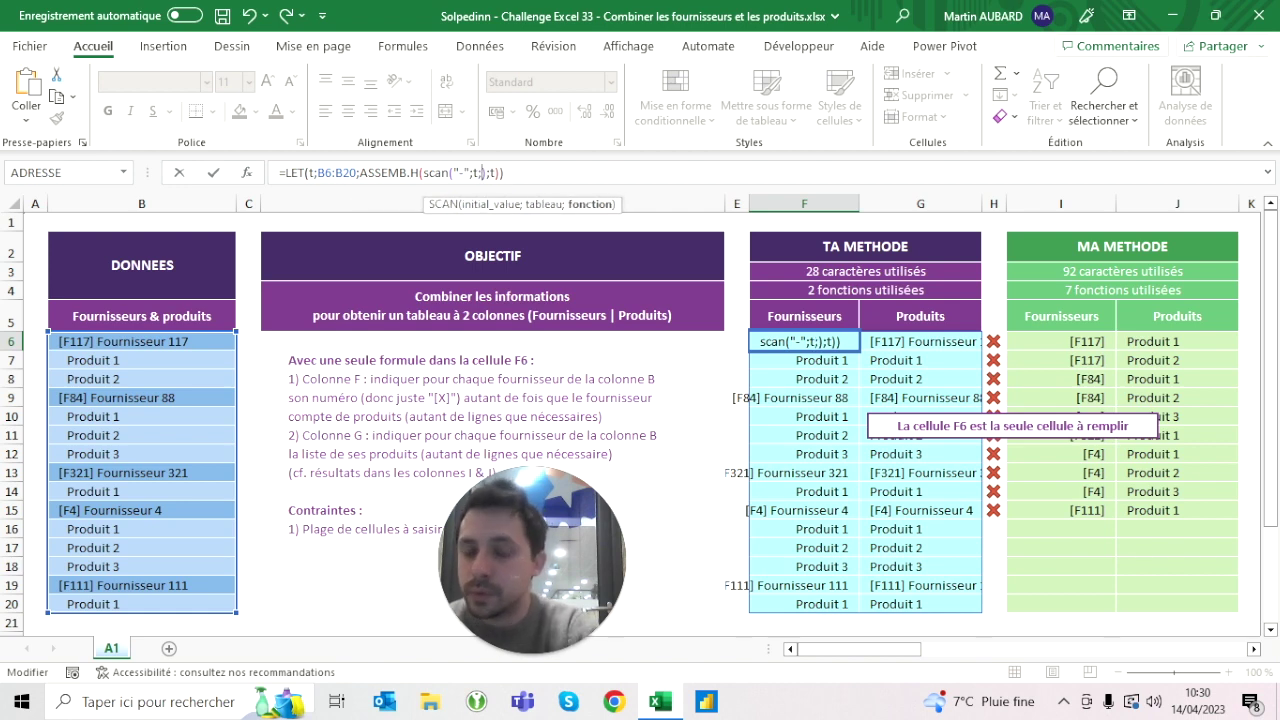
{"action": "type", "text": "lambda()"}
{"action": "key", "text": "Left"}
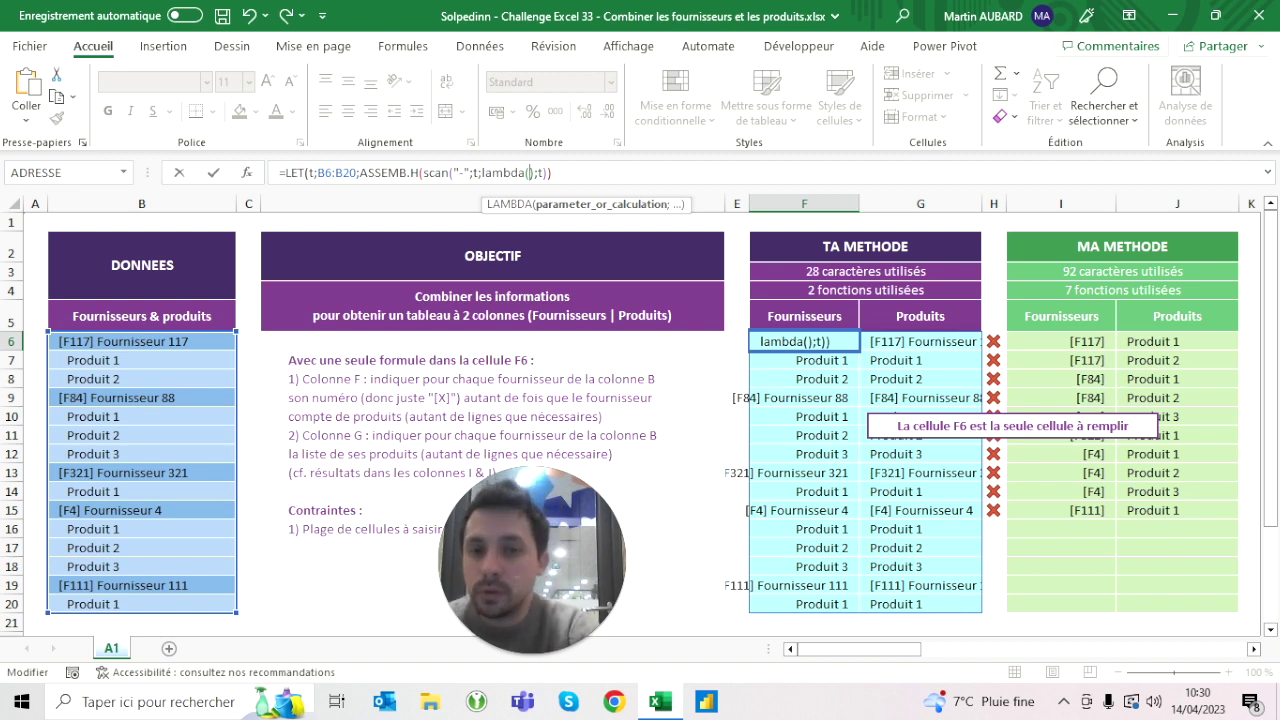
{"action": "type", "text": "a;b"}
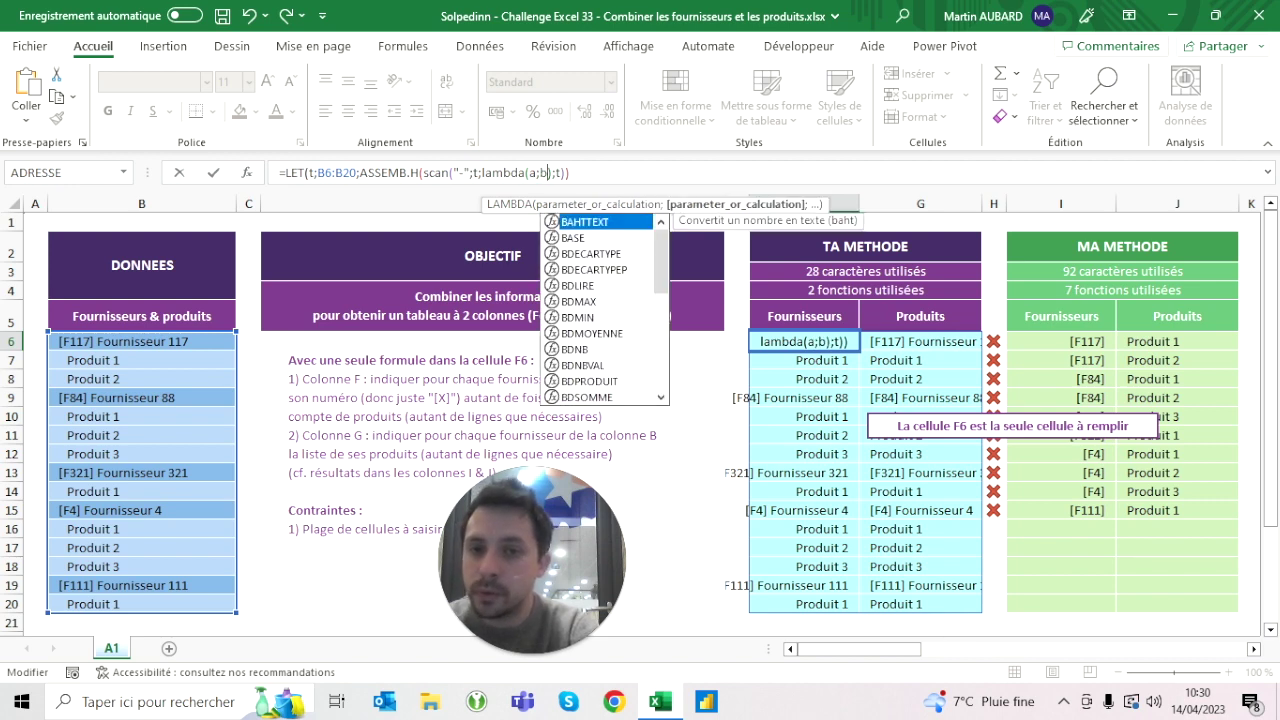
{"action": "type", "text": ";"}
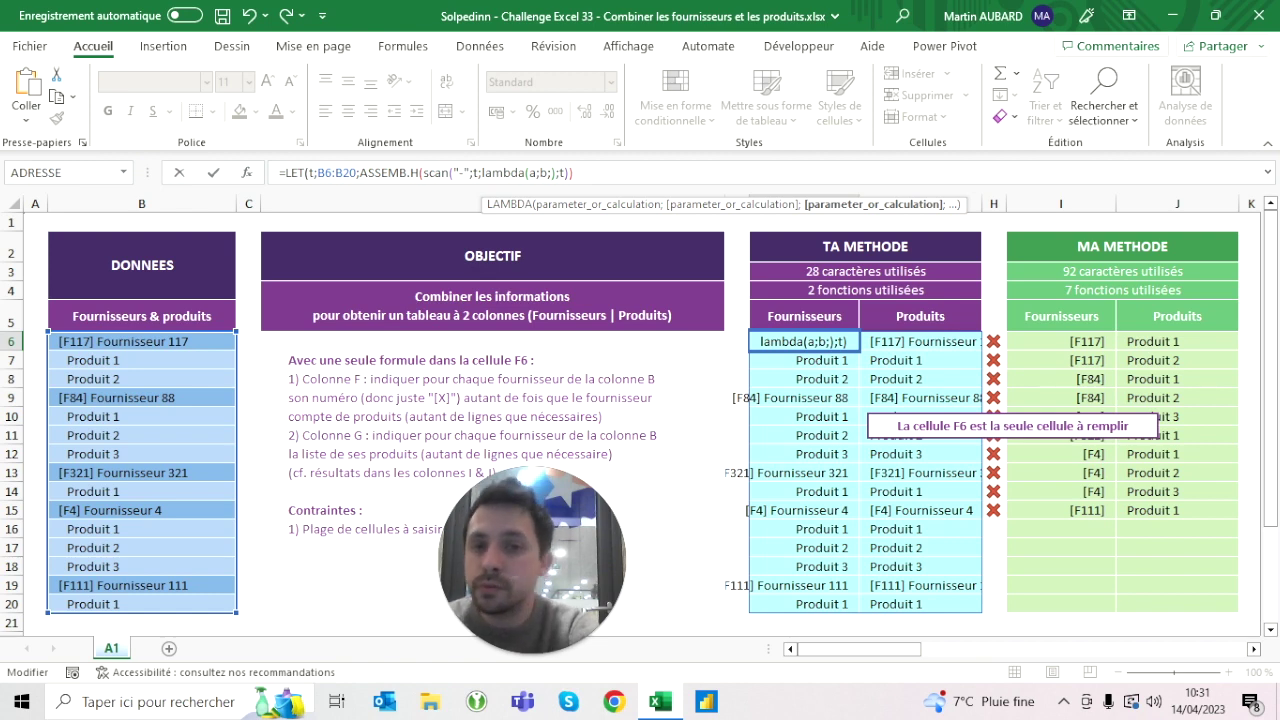
{"action": "type", "text": "b"}
{"action": "key", "text": "Return"}
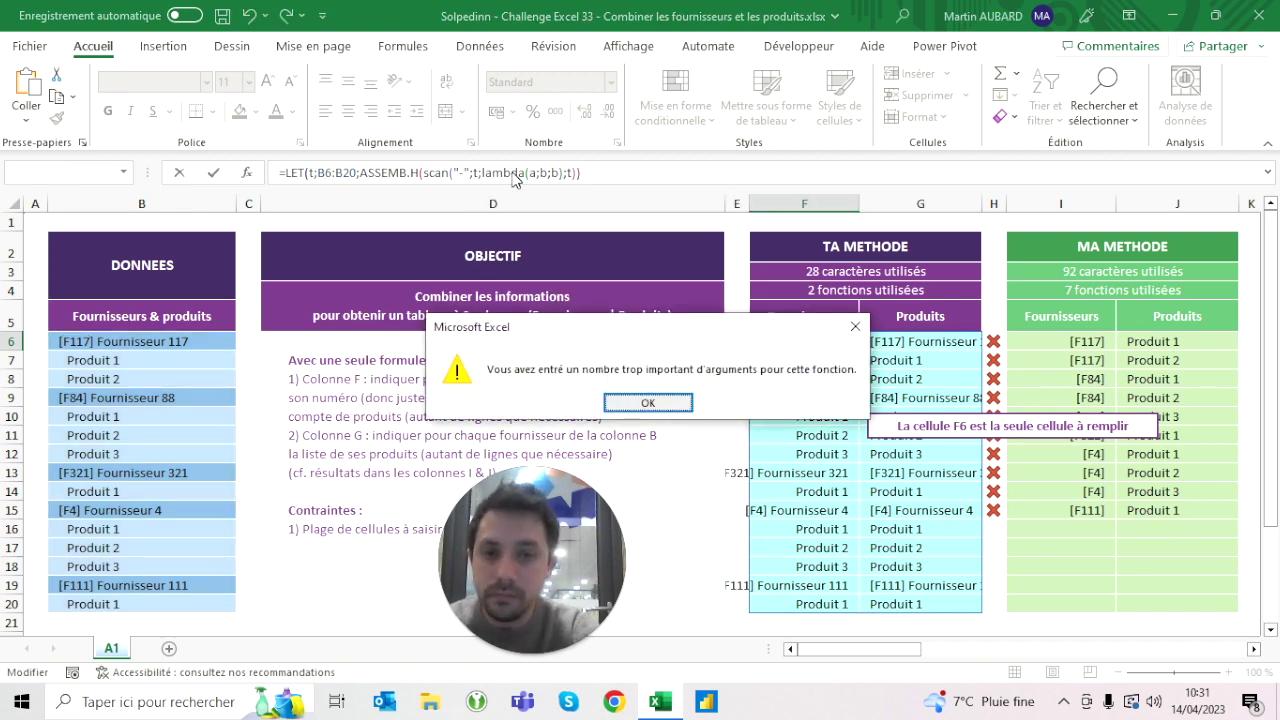
{"action": "key", "text": "Return"}
{"action": "key", "text": "Left"}
{"action": "type", "text": ")"}
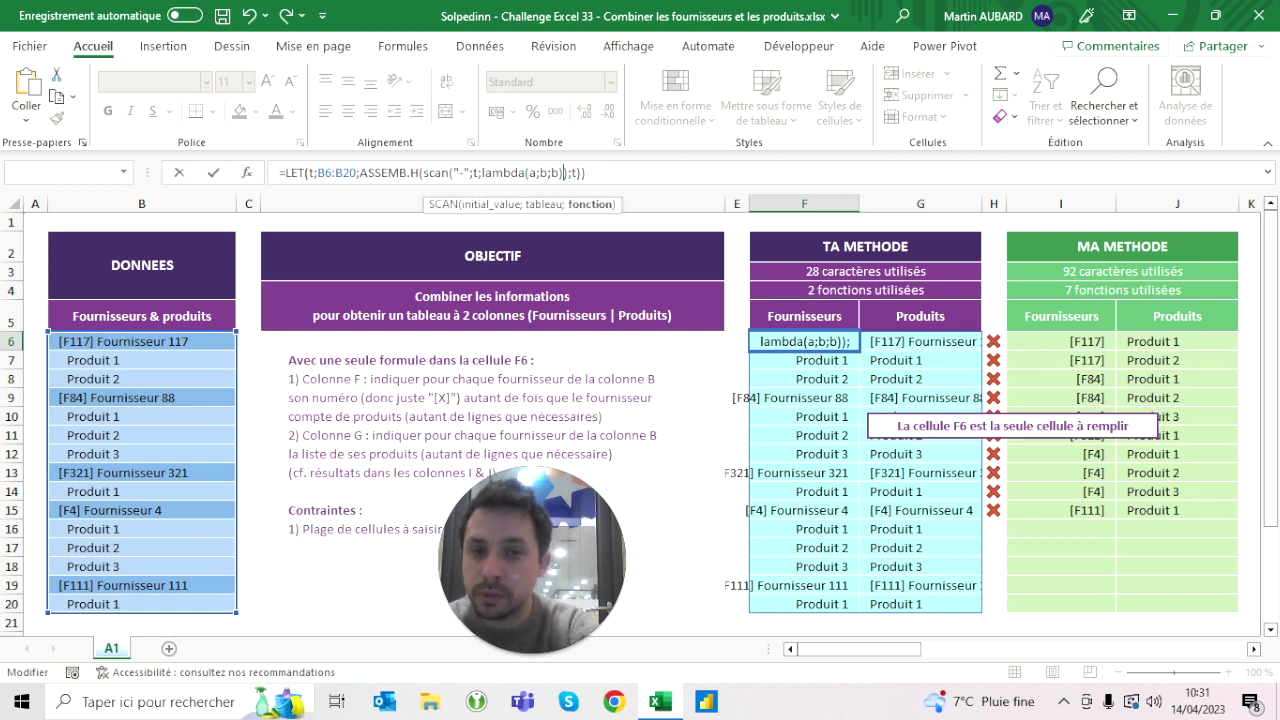
{"action": "key", "text": "Return"}
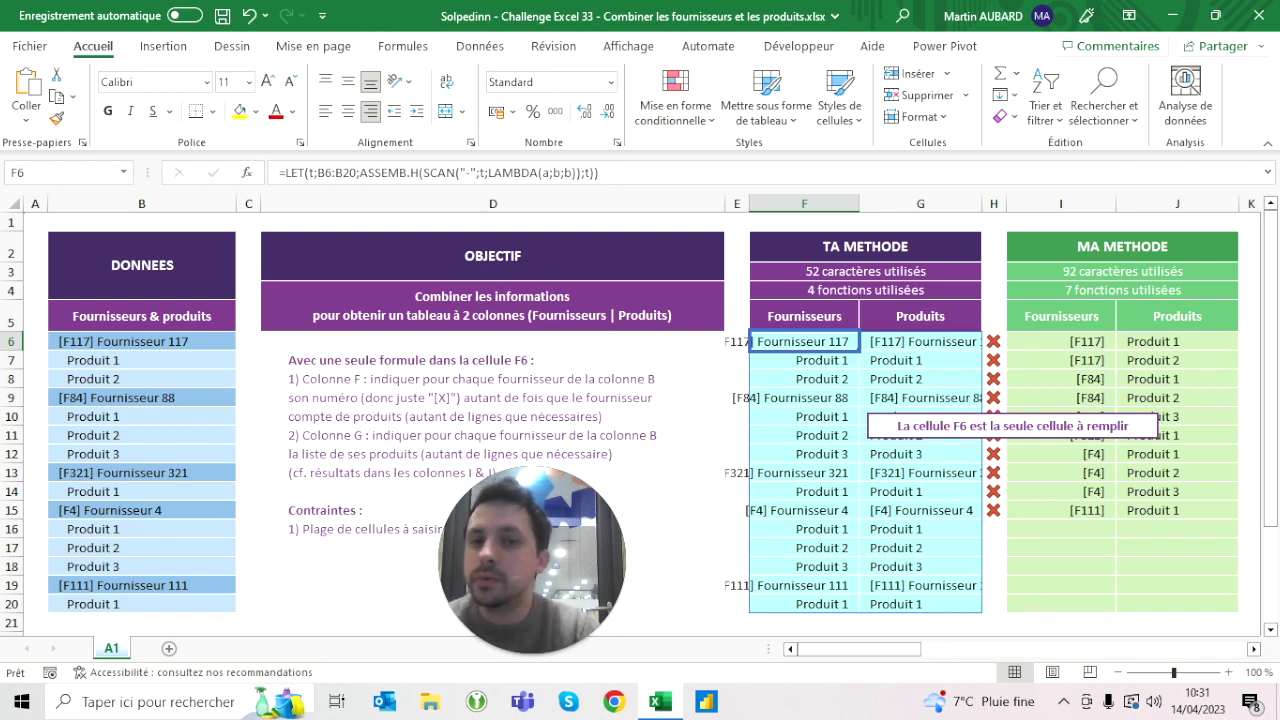
Step: Change the LAMBDA body from b to a, then clear it, leaving LAMBDA(a;b;…)
{"action": "left_click", "coordinate": [577, 173]}
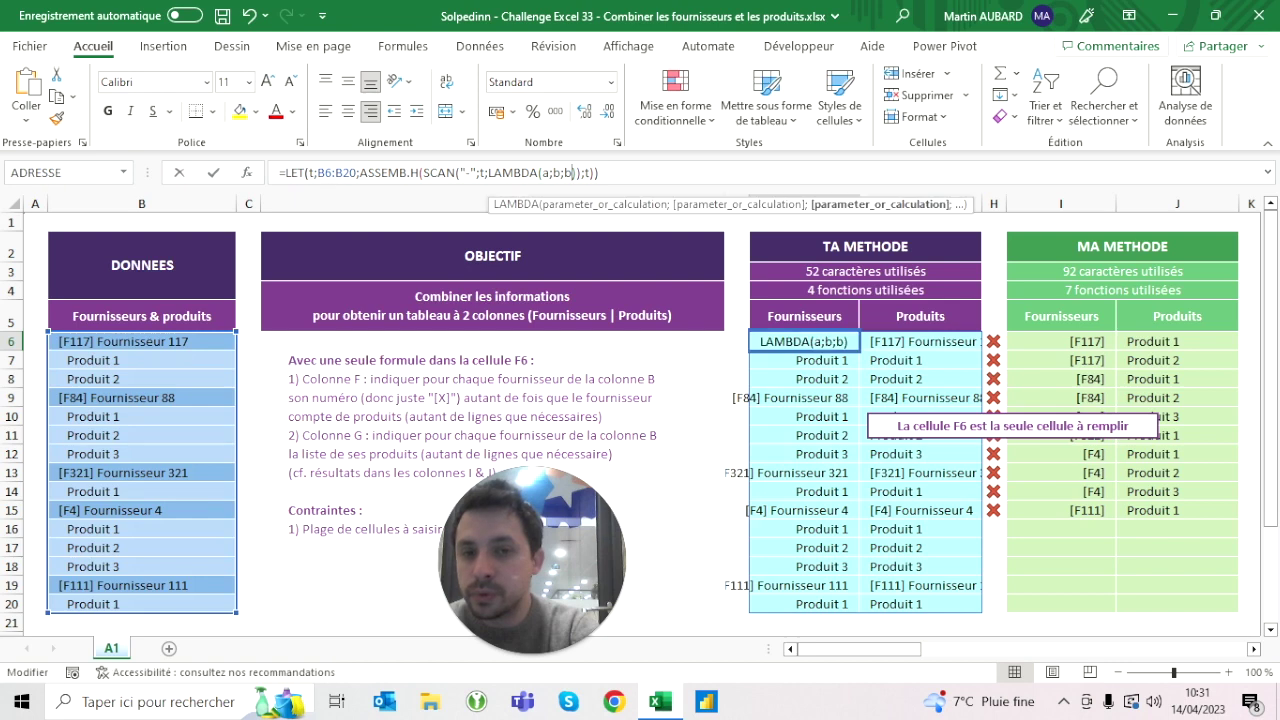
{"action": "key", "text": "BackSpace"}
{"action": "type", "text": "a"}
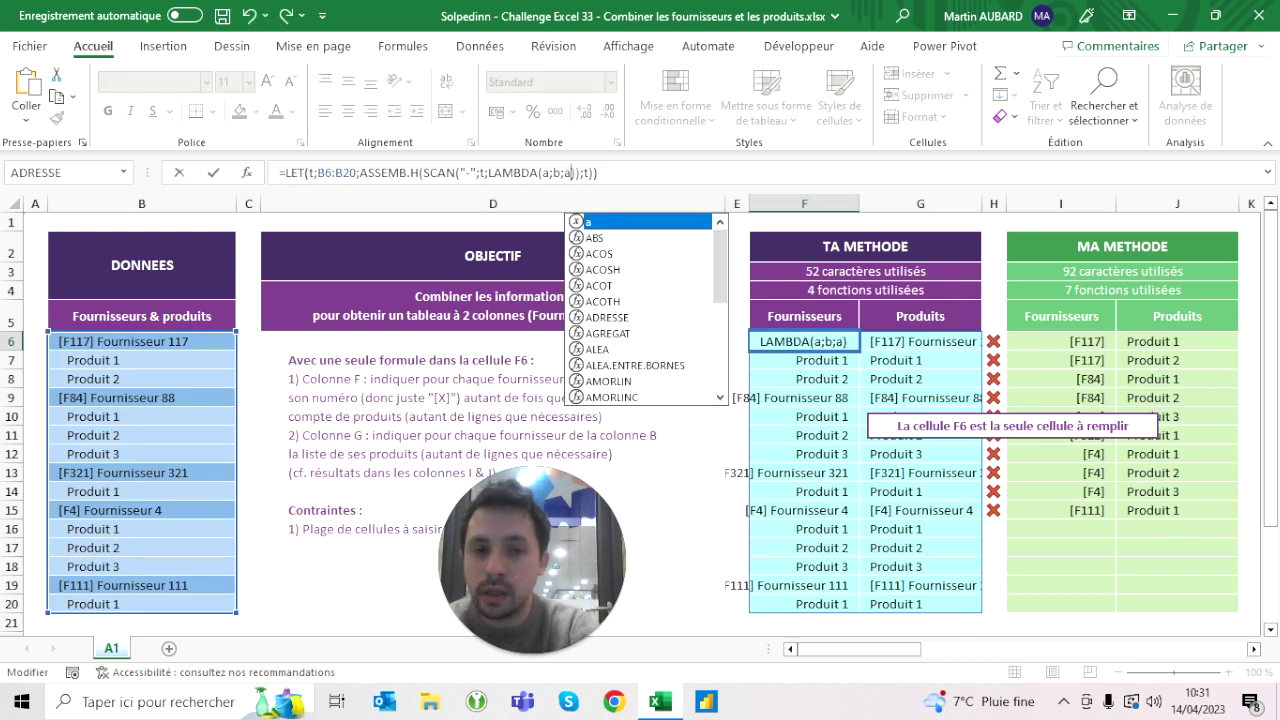
{"action": "key", "text": "Return"}
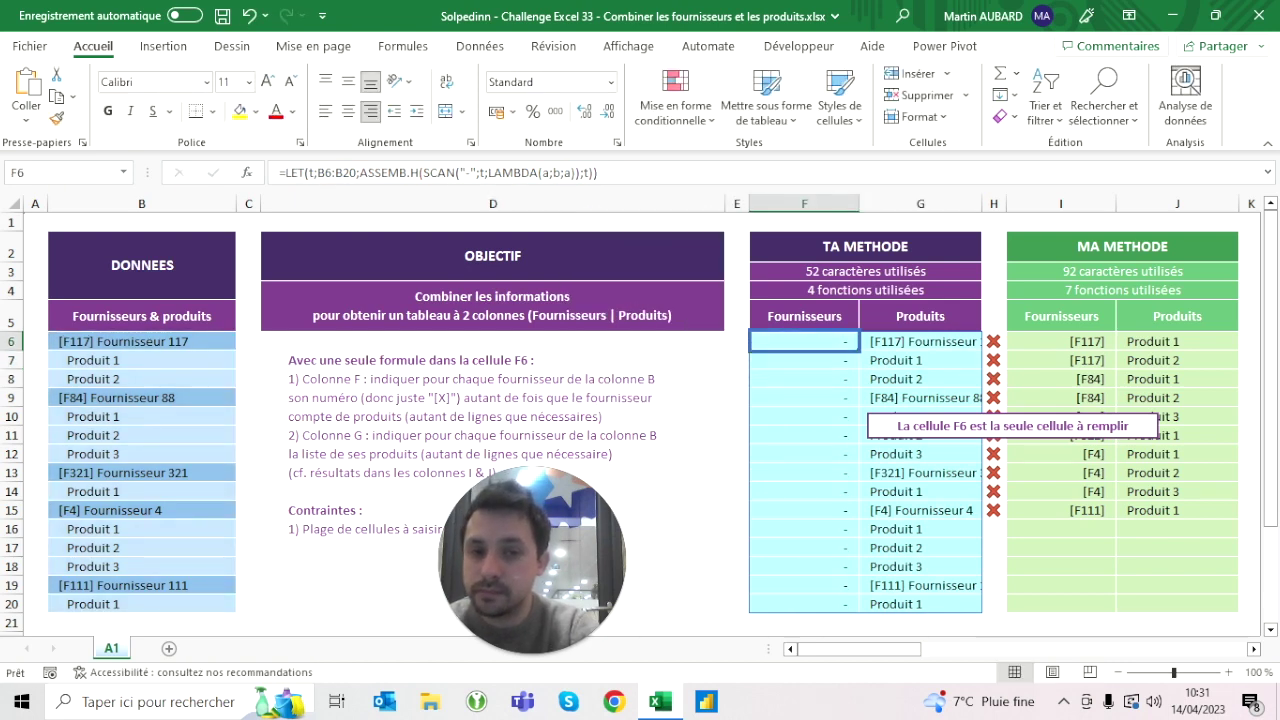
{"action": "left_click", "coordinate": [571, 173]}
{"action": "key", "text": "BackSpace"}
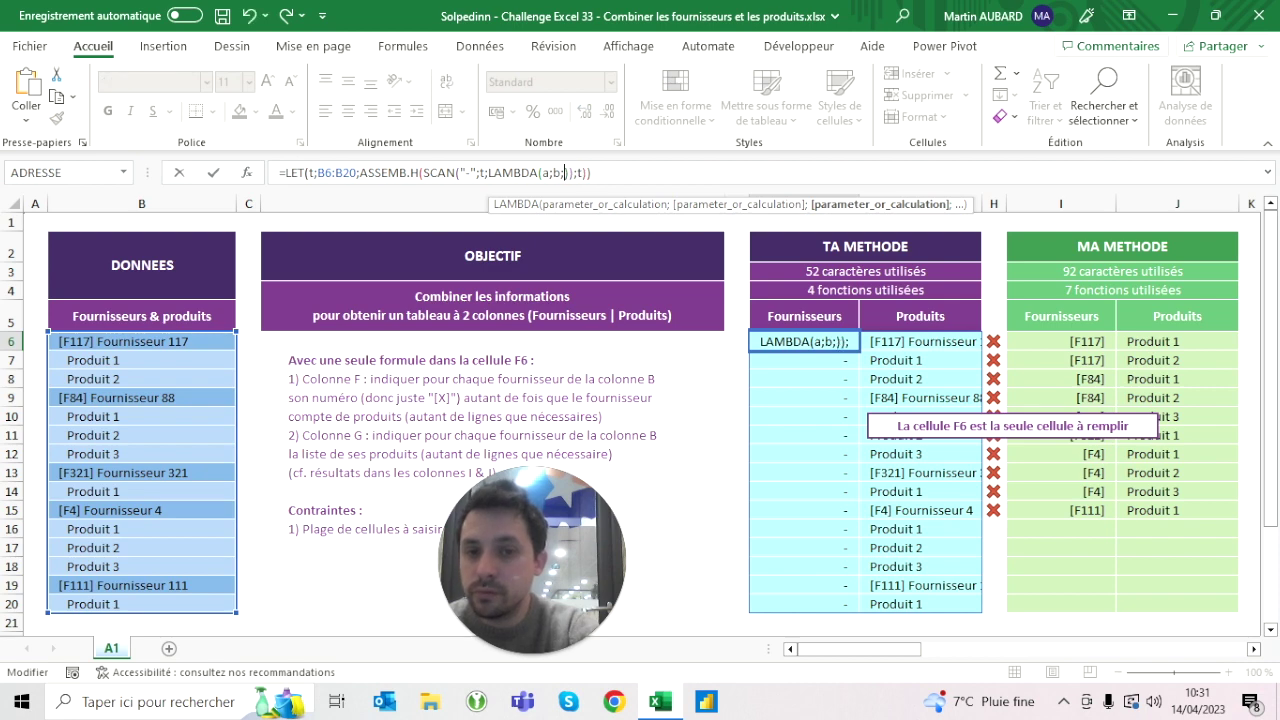
Step: Fill the LAMBDA body with SI(GAUCHE(b)="[";b;"x") and commit the F6 formula
{"action": "left_click", "coordinate": [481, 173]}
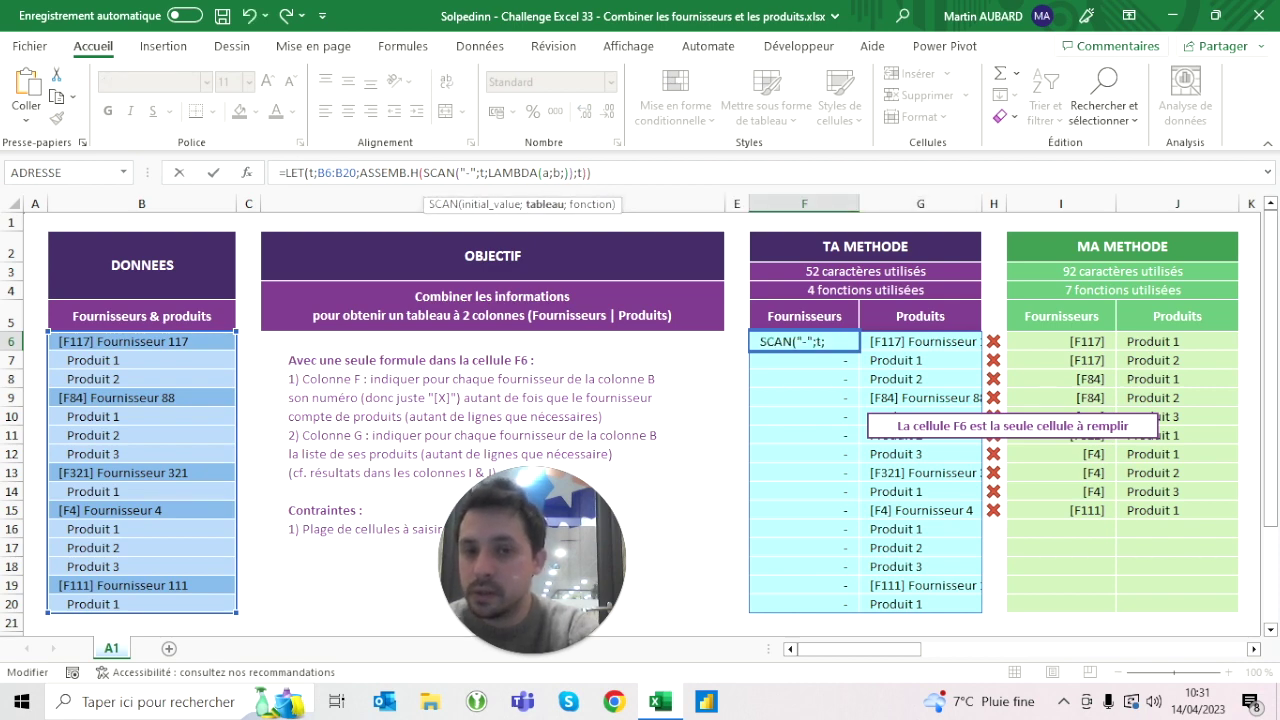
{"action": "left_click", "coordinate": [560, 173]}
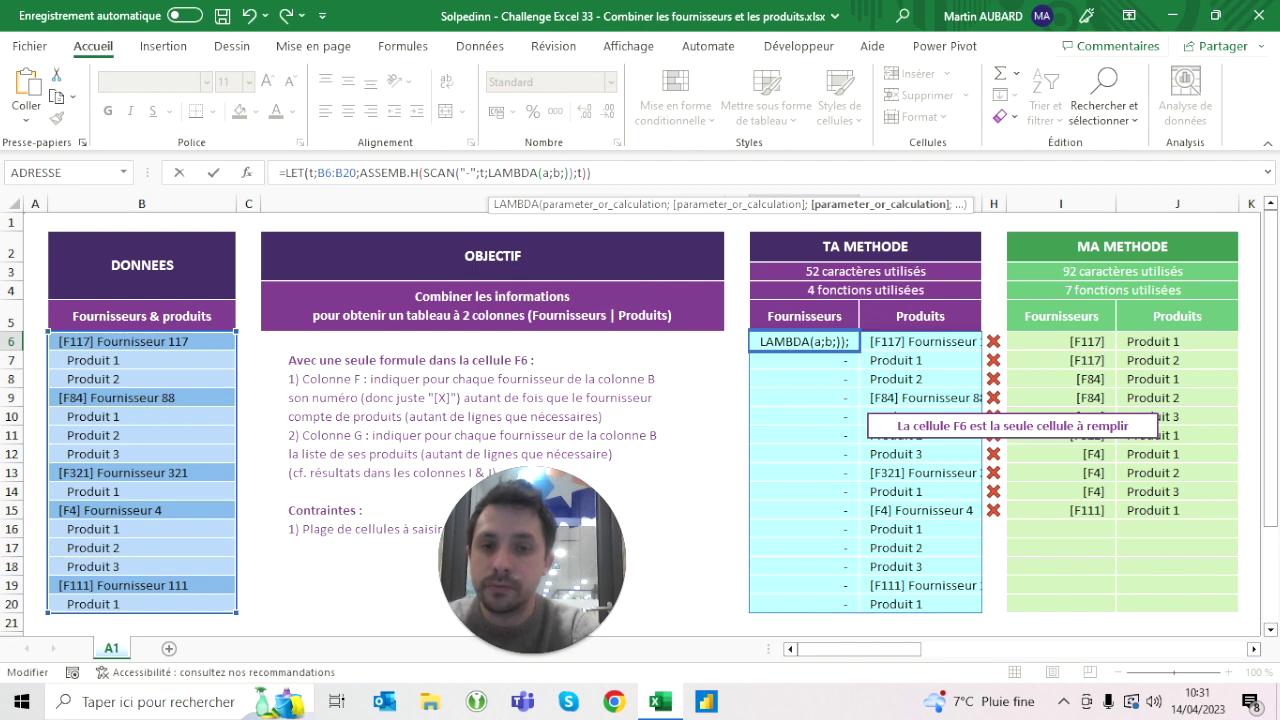
{"action": "type", "text": "si"}
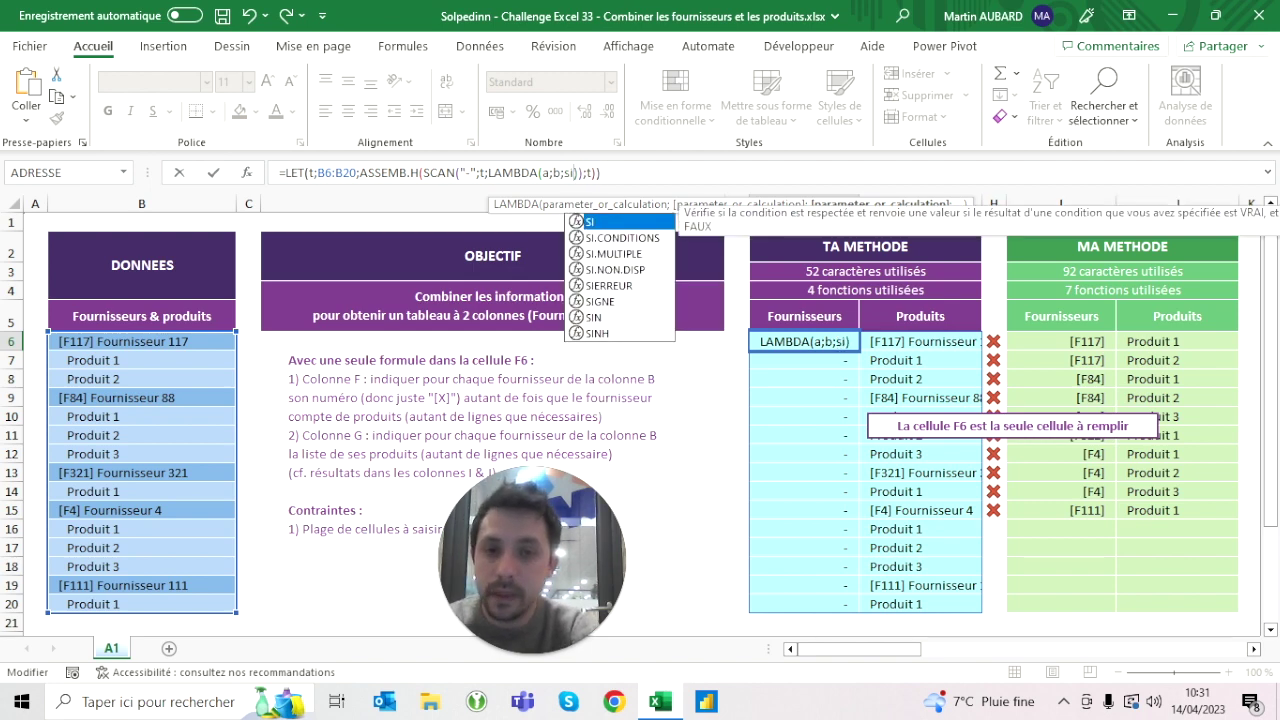
{"action": "type", "text": "("}
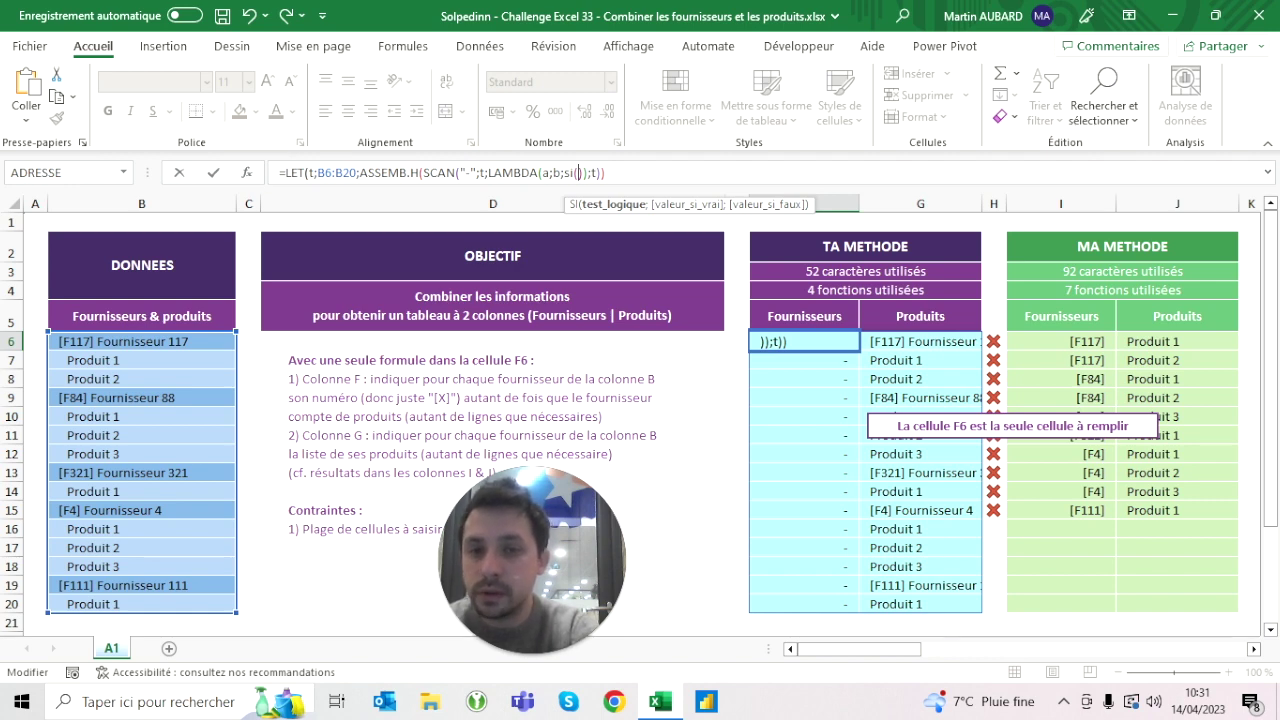
{"action": "type", "text": "gauche("}
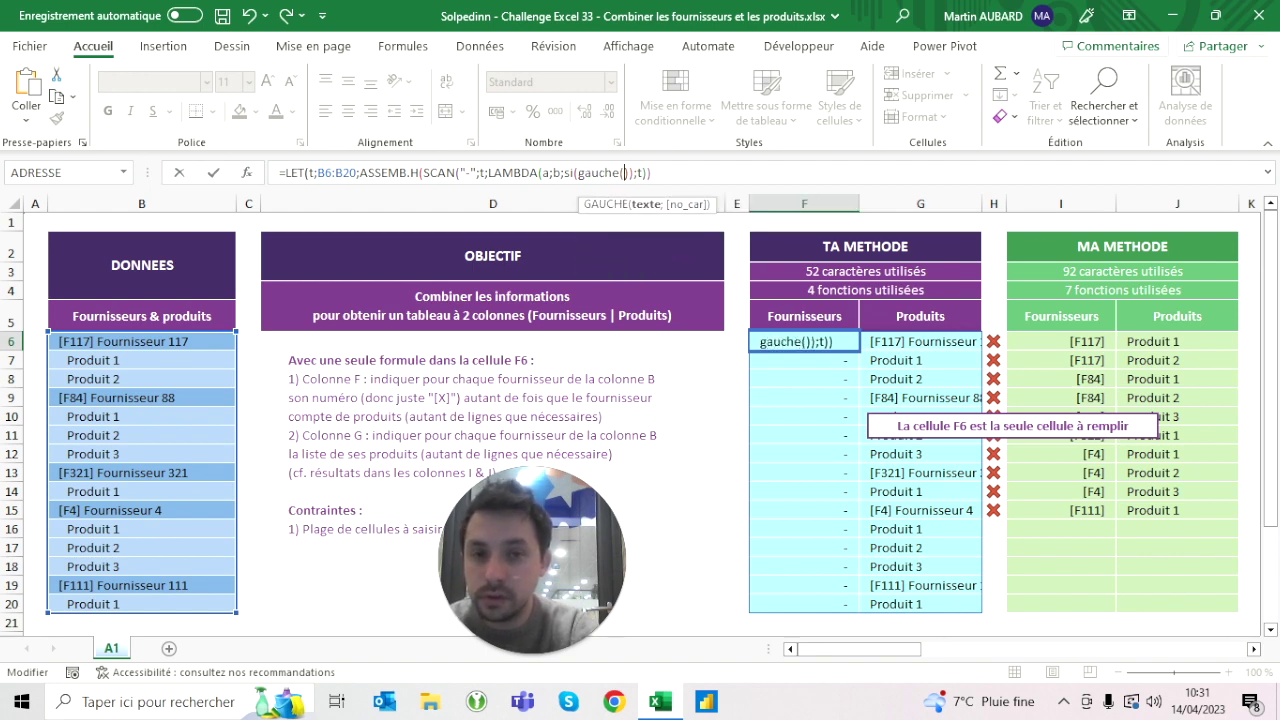
{"action": "left_click", "coordinate": [624, 173]}
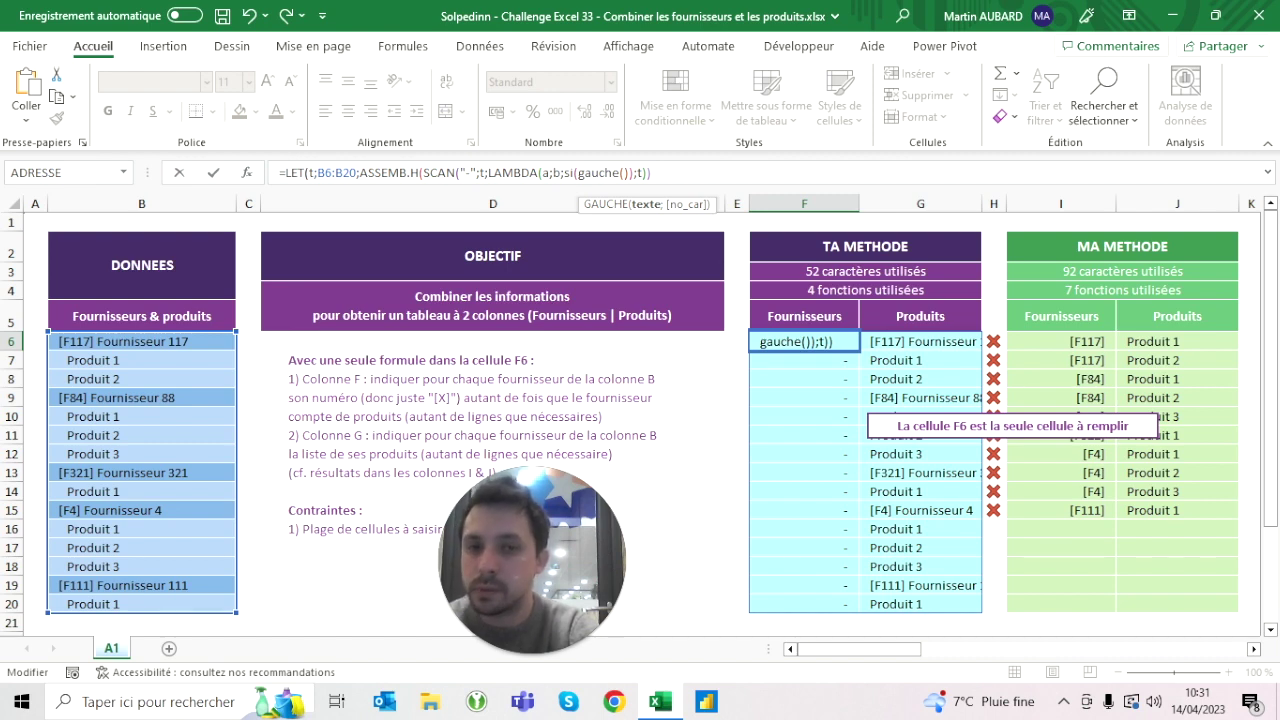
{"action": "type", "text": "b)"}
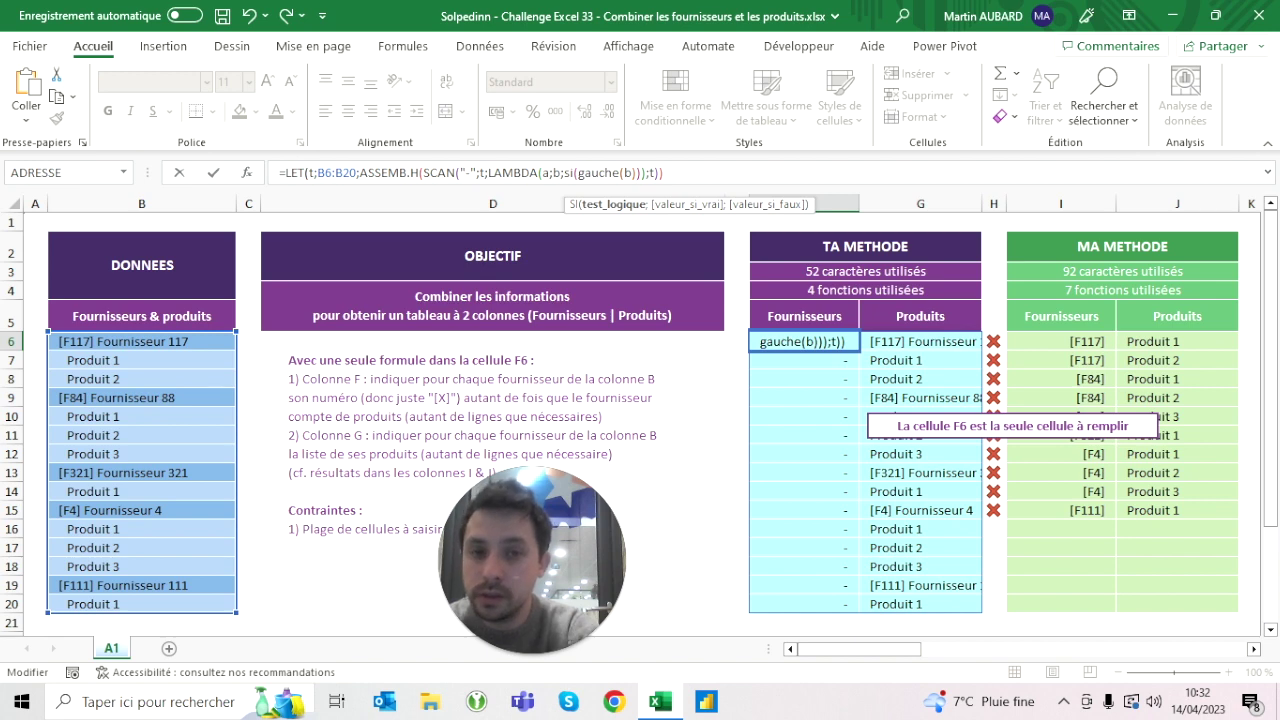
{"action": "type", "text": ")\""}
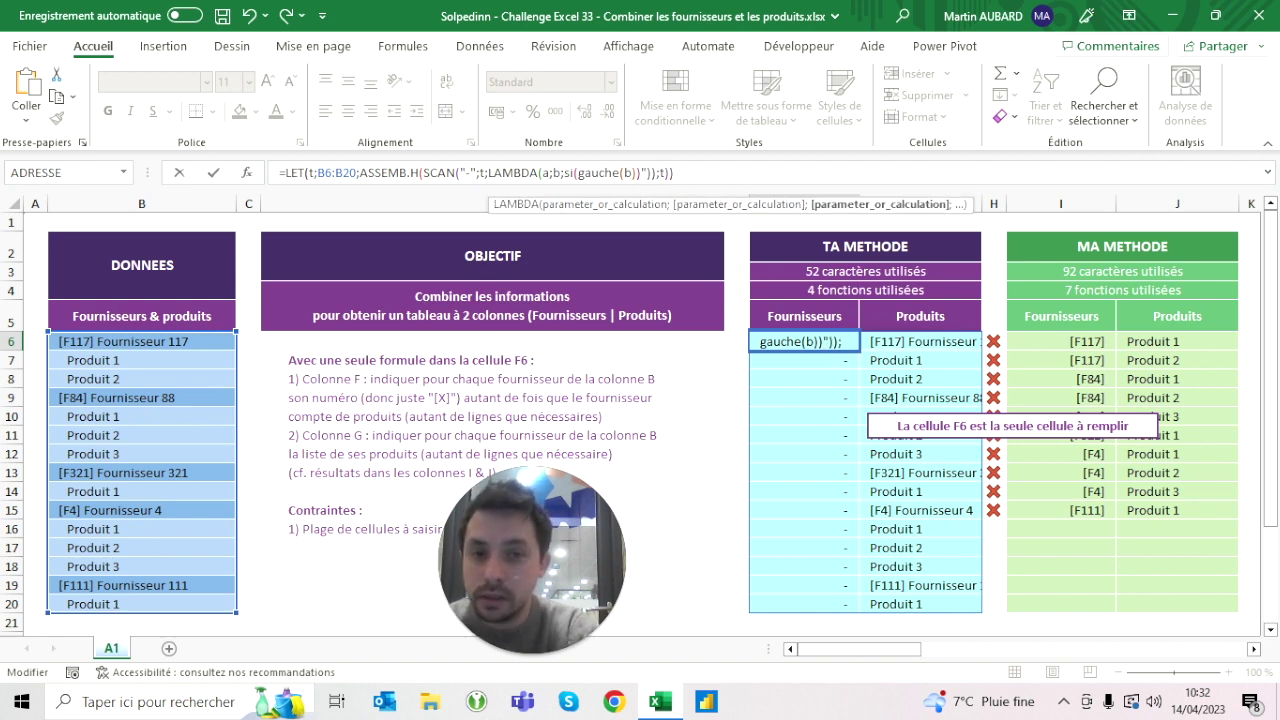
{"action": "key", "text": "BackSpace"}
{"action": "key", "text": "BackSpace"}
{"action": "type", "text": "=\"\"["}
{"action": "key", "text": "Right"}
{"action": "type", "text": ";"}
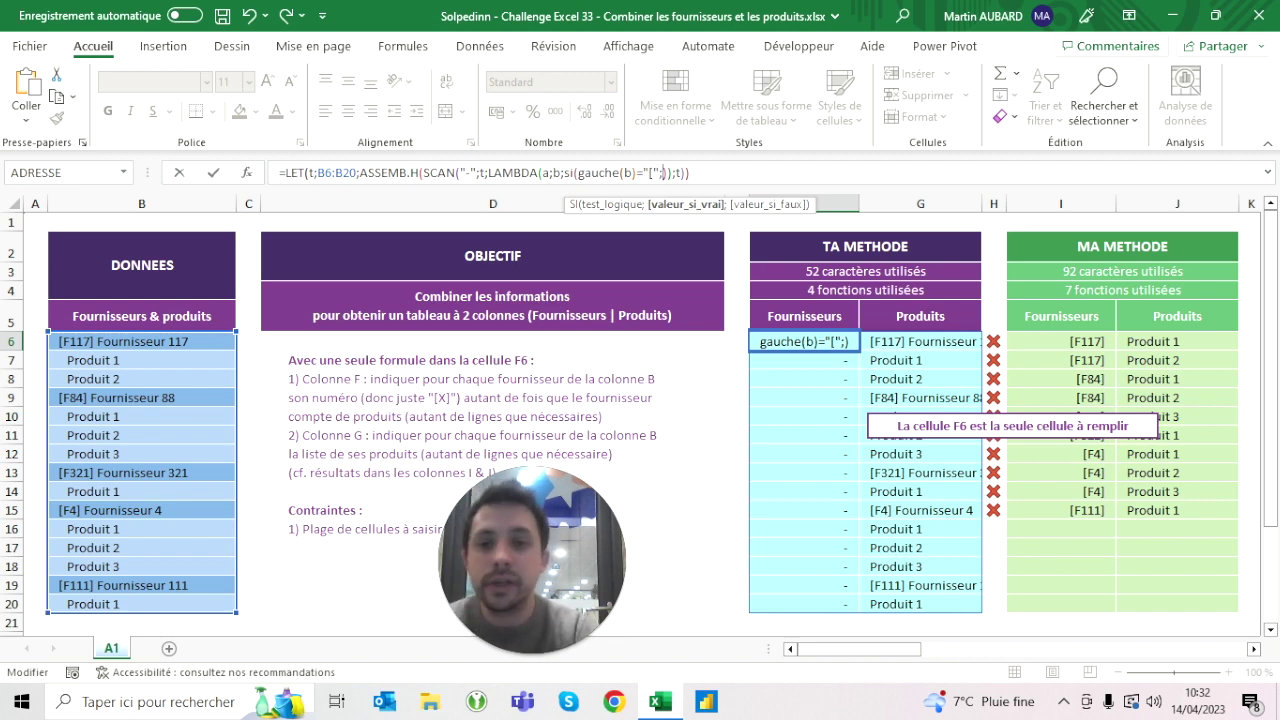
{"action": "type", "text": "b"}
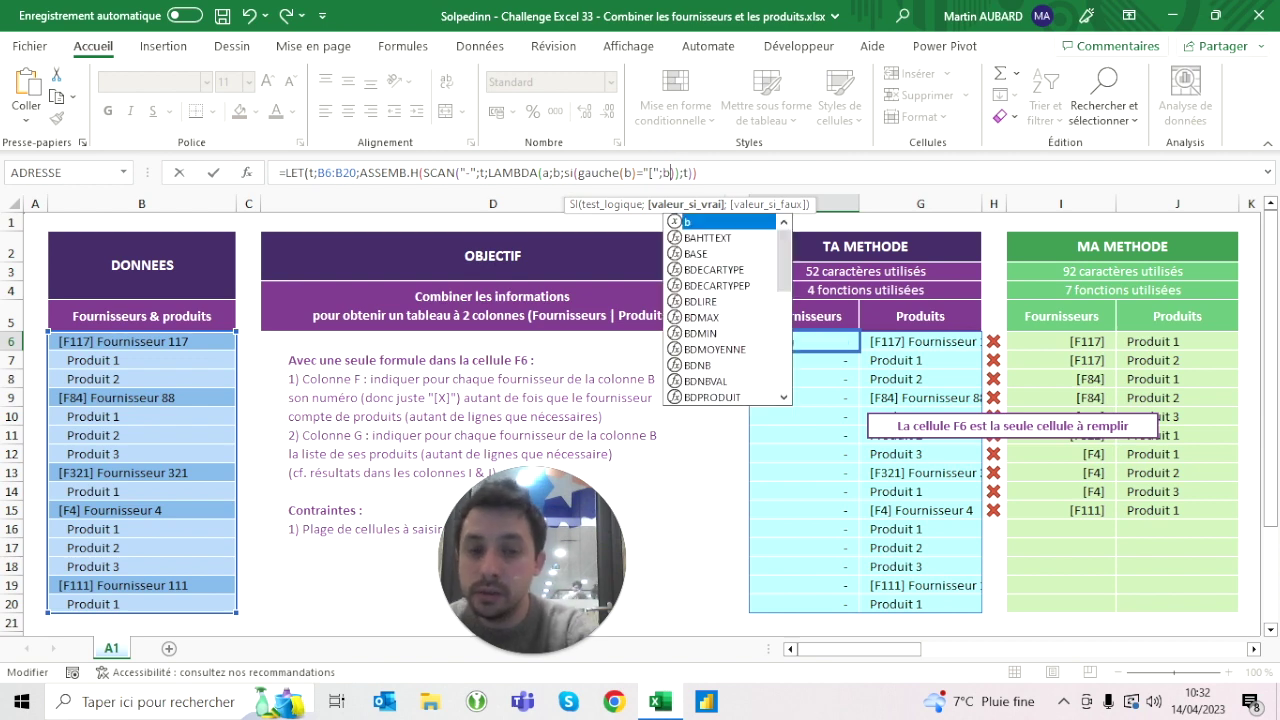
{"action": "type", "text": ";"}
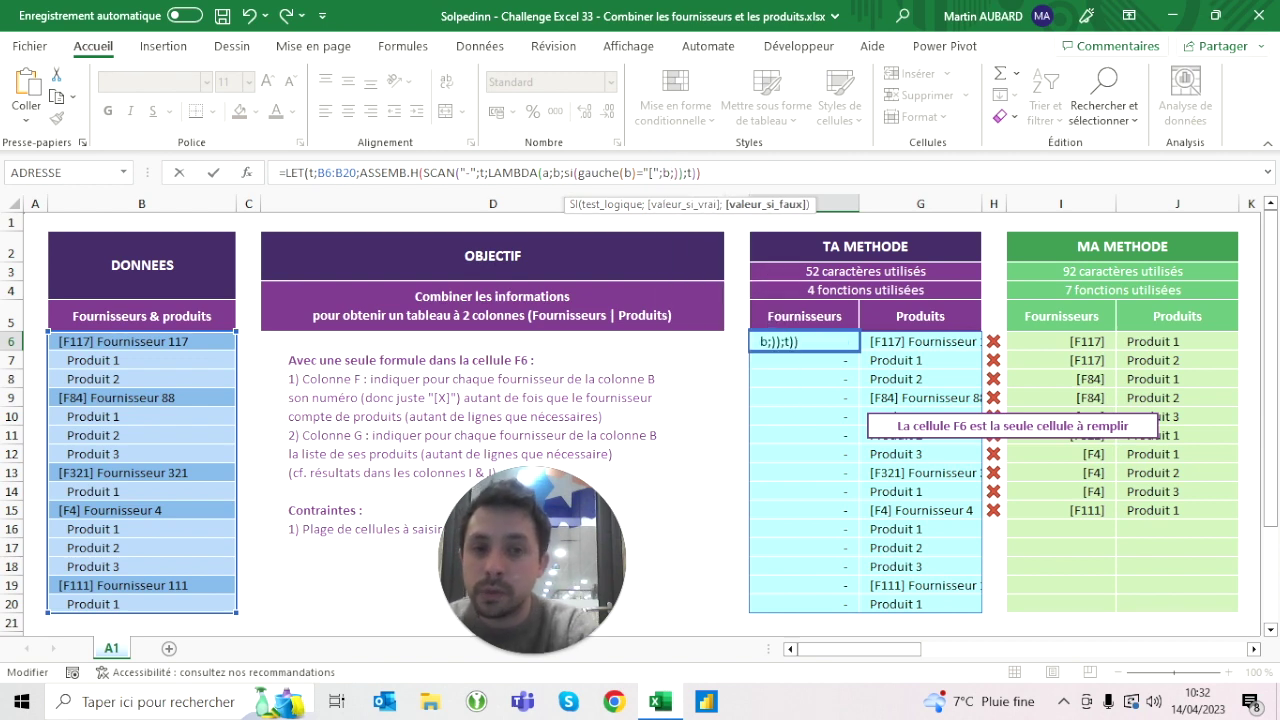
{"action": "type", "text": "\"x\")"}
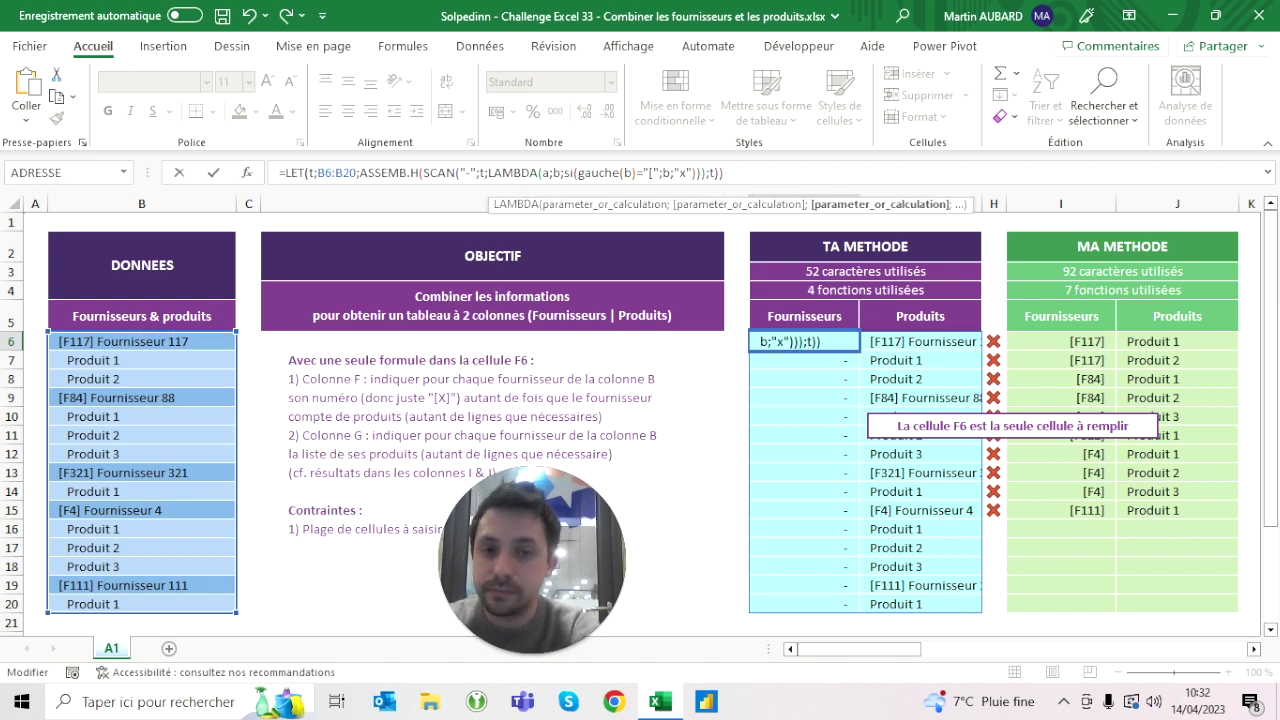
{"action": "key", "text": "ctrl+Return"}
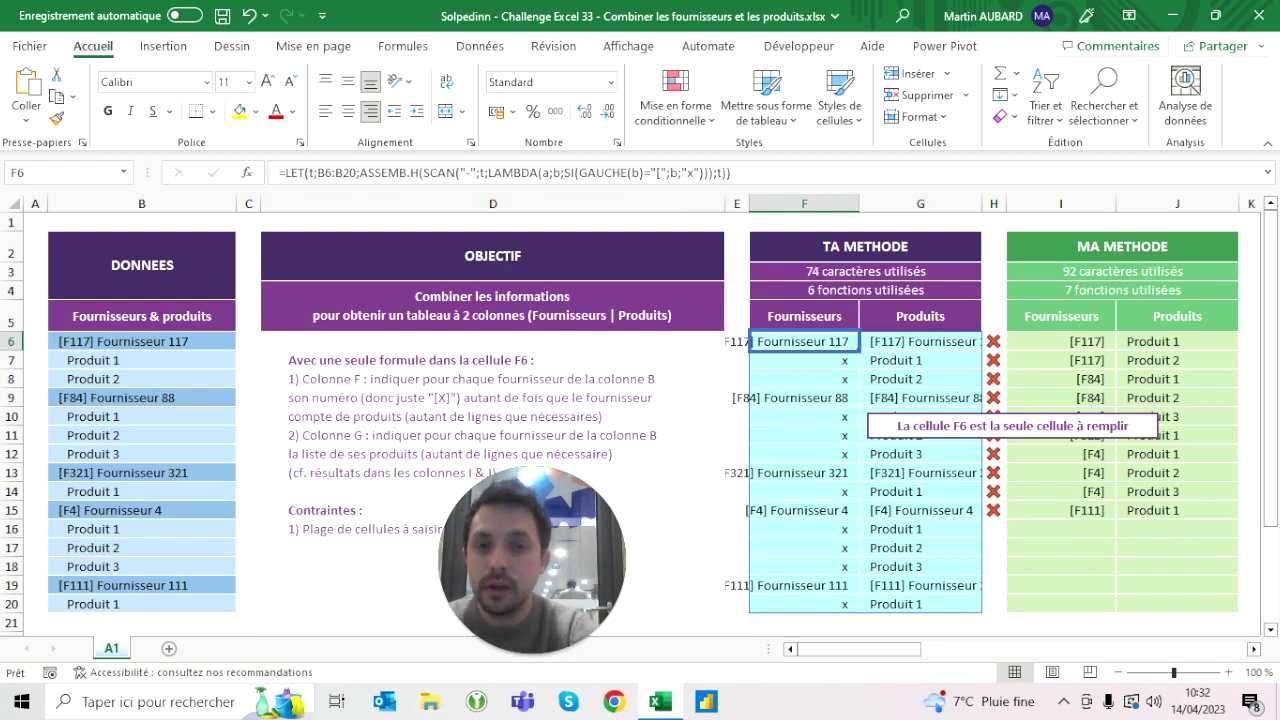
Step: Replace the "x" fallback with the accumulator a so each supplier line repeats down its products
{"action": "left_click", "coordinate": [696, 173]}
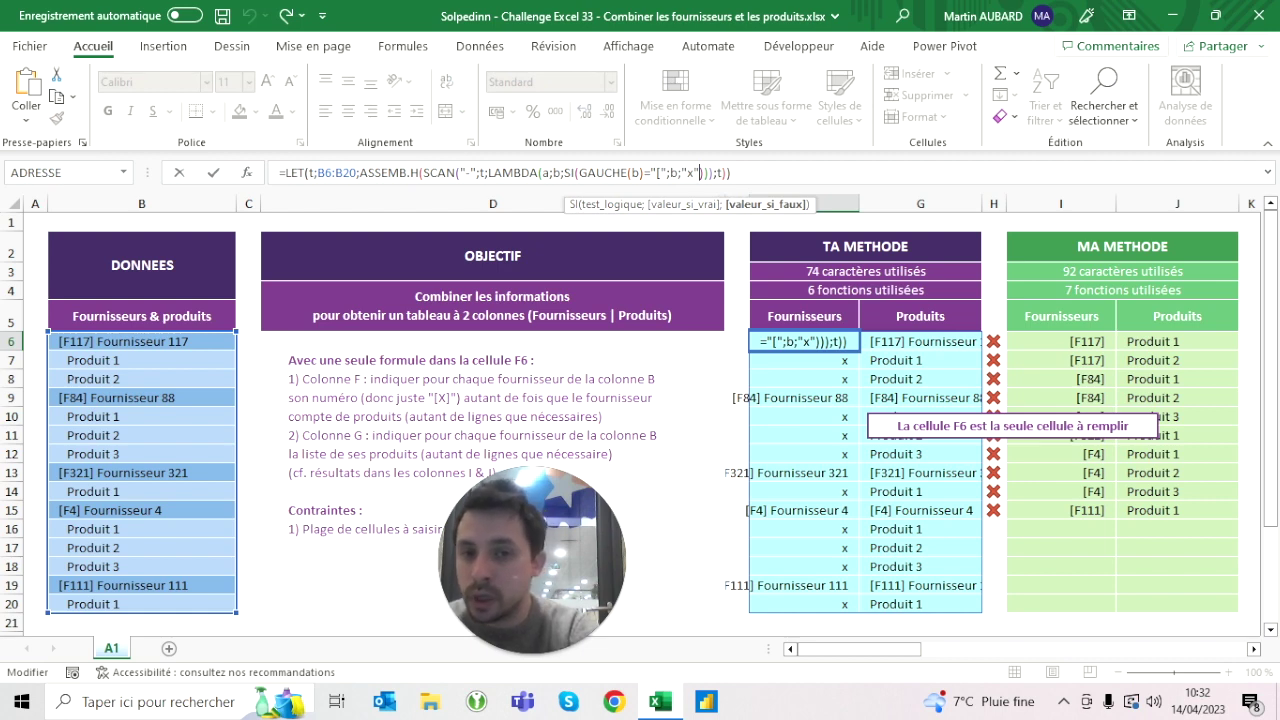
{"action": "key", "text": "Delete"}
{"action": "key", "text": "BackSpace"}
{"action": "key", "text": "BackSpace"}
{"action": "type", "text": "a"}
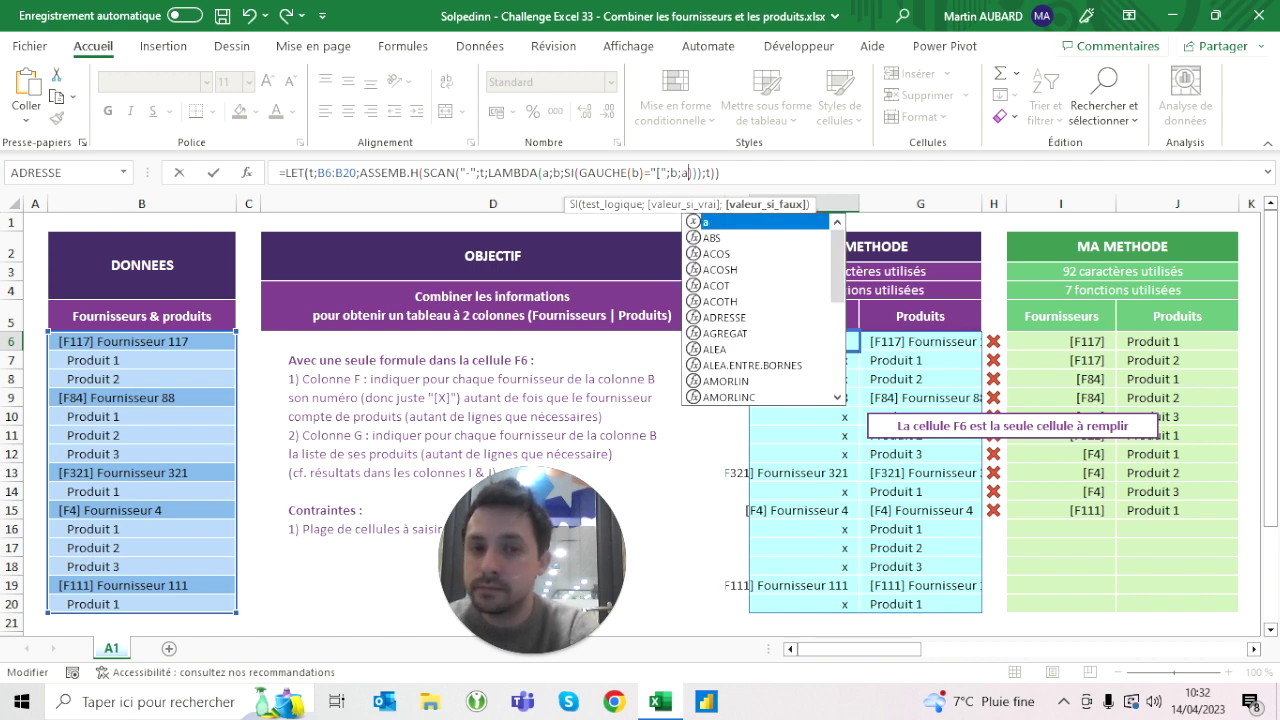
{"action": "key", "text": "Return"}
{"action": "left_click", "coordinate": [803, 341]}
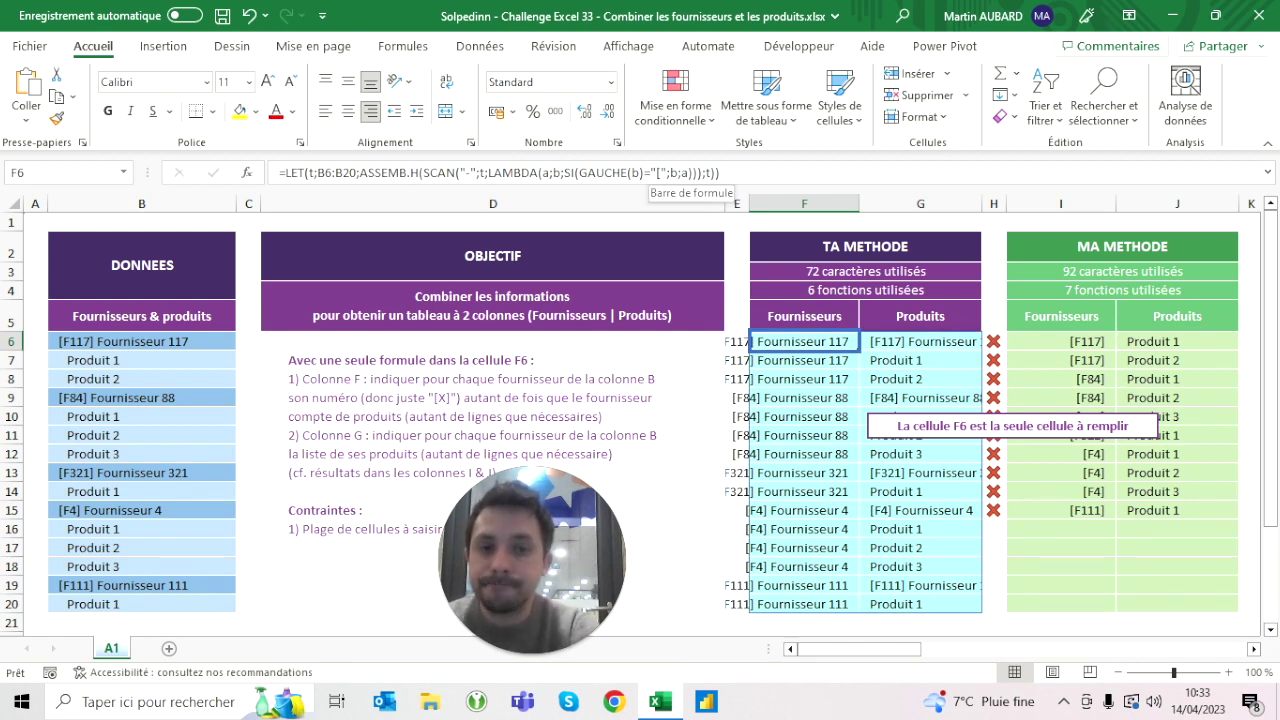
Step: Try inserting TEXTE.AVANT(b;" ") via autocomplete as the true branch, then cancel the edit
{"action": "left_click", "coordinate": [680, 173]}
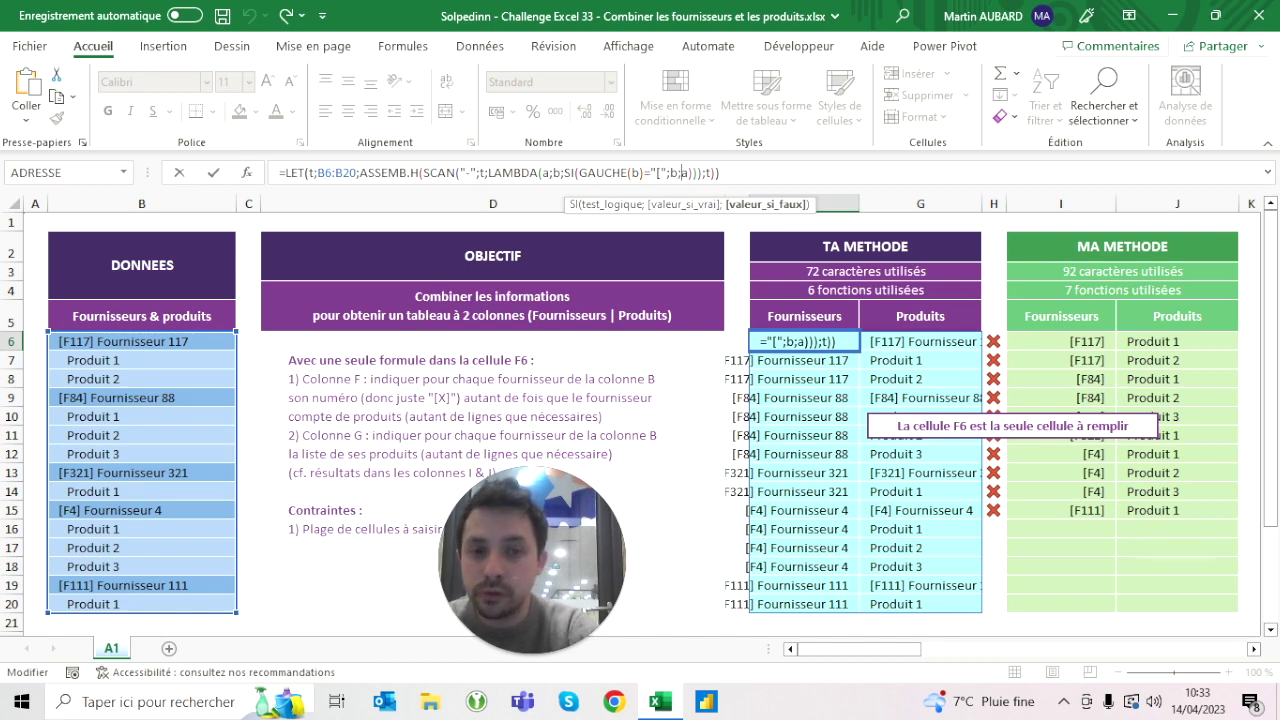
{"action": "type", "text": "text"}
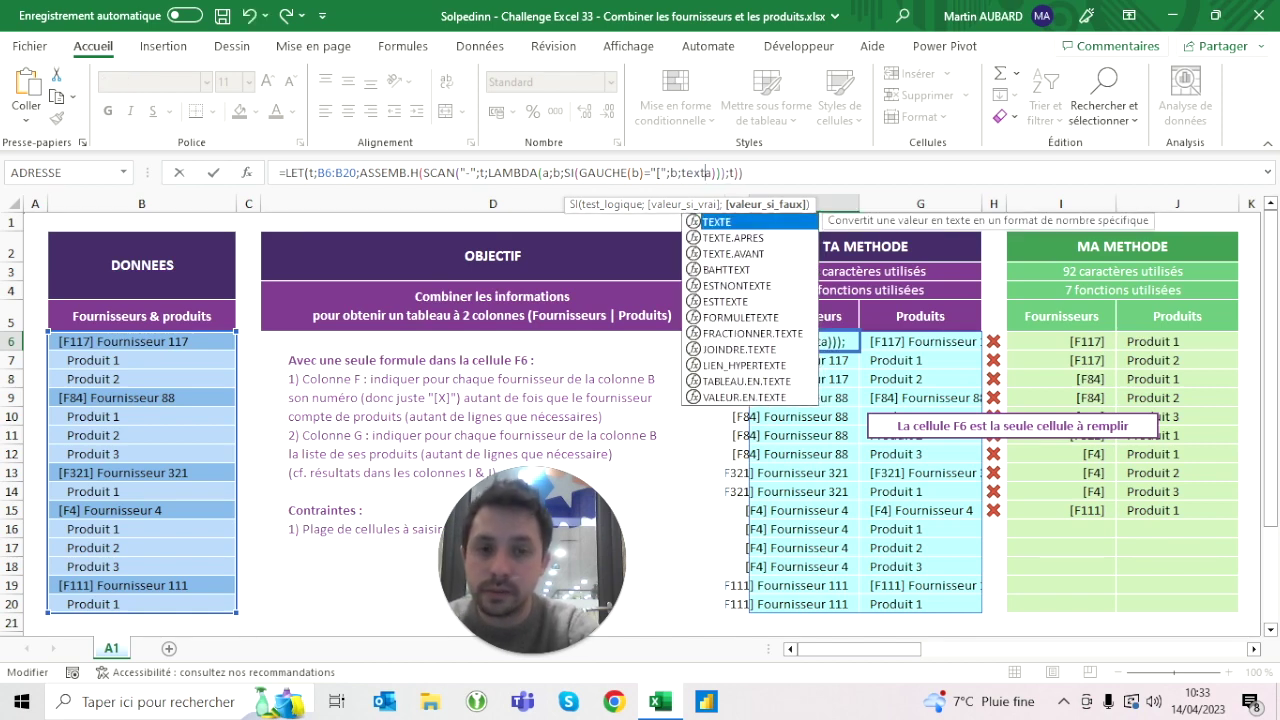
{"action": "key", "text": "Down"}
{"action": "key", "text": "Down"}
{"action": "key", "text": "Tab"}
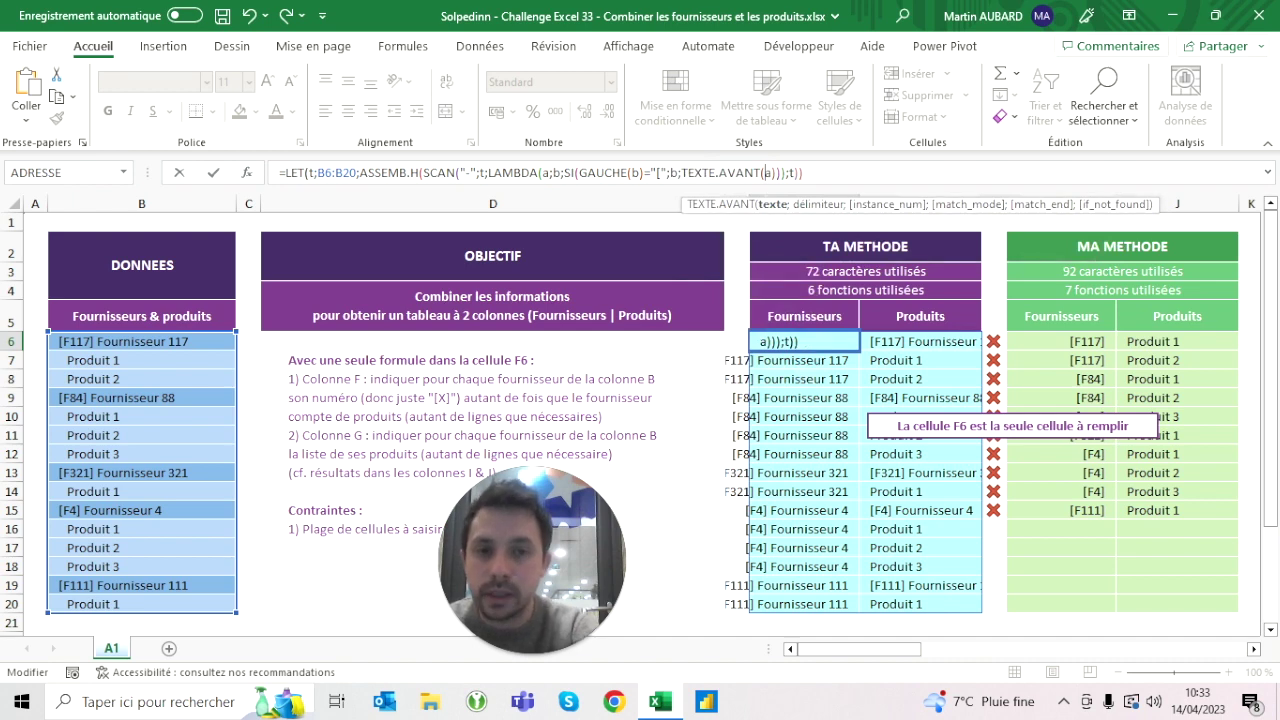
{"action": "type", "text": ";\""}
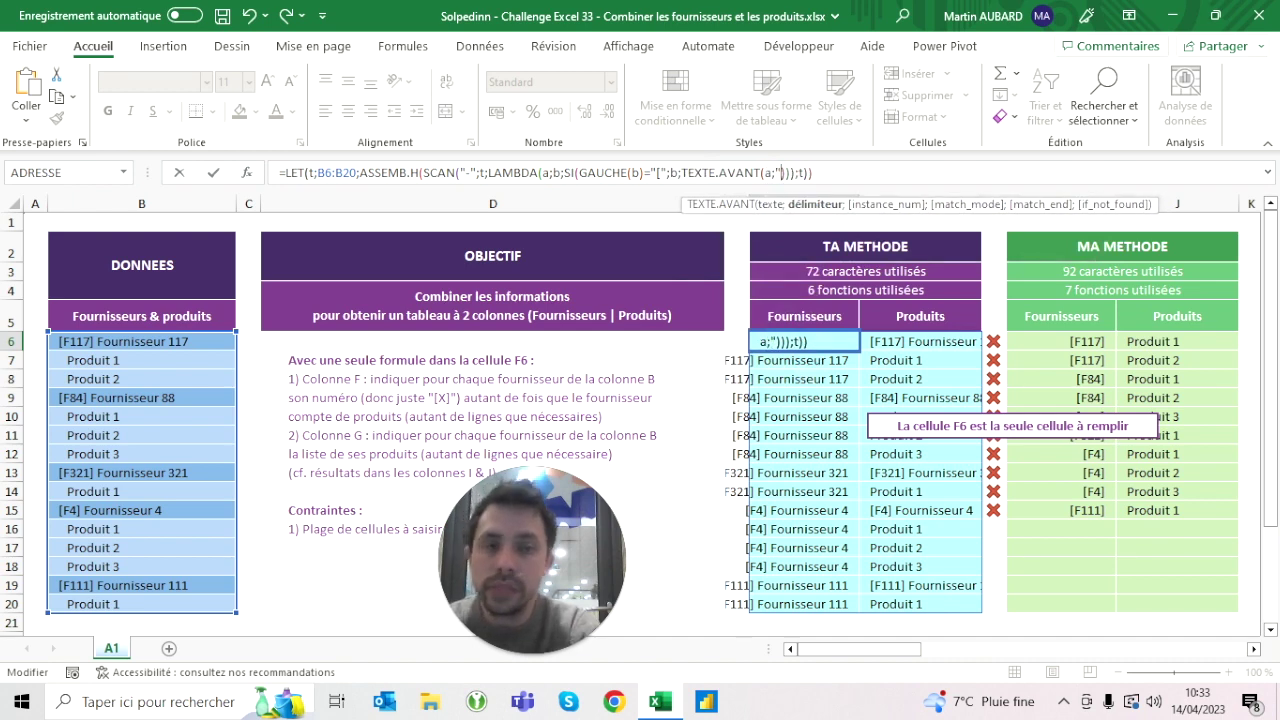
{"action": "type", "text": " \""}
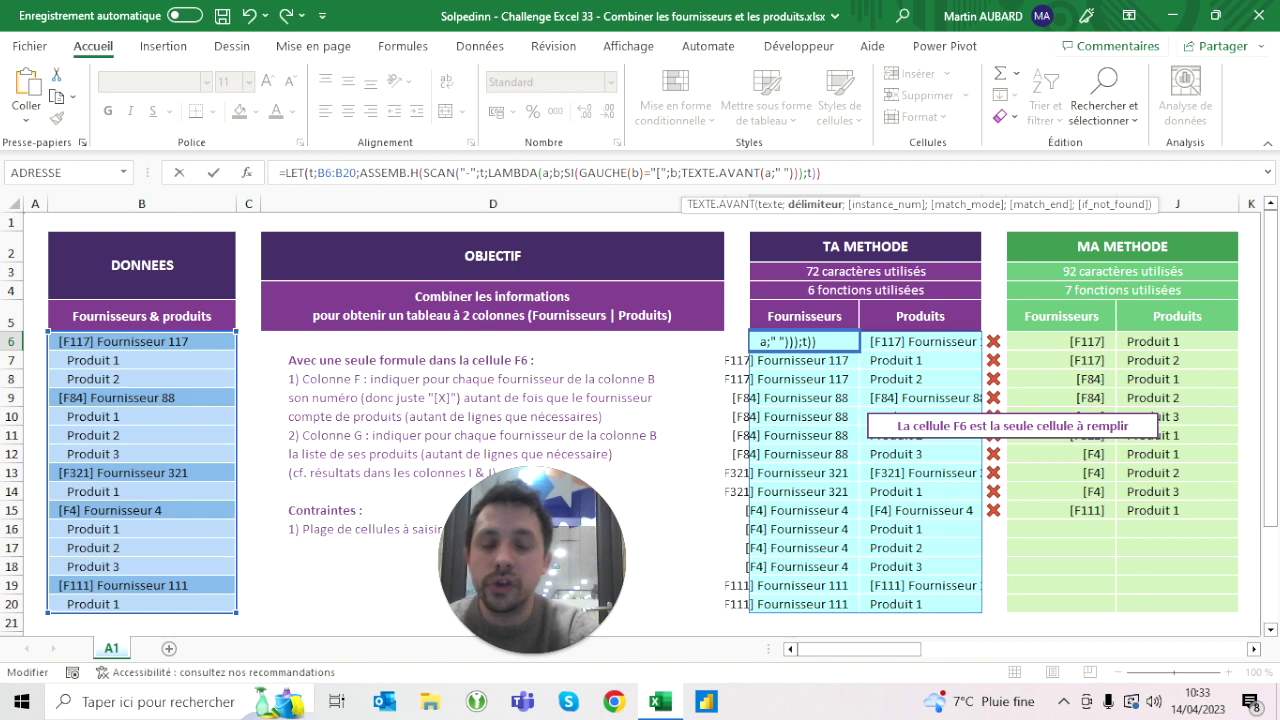
{"action": "type", "text": ")"}
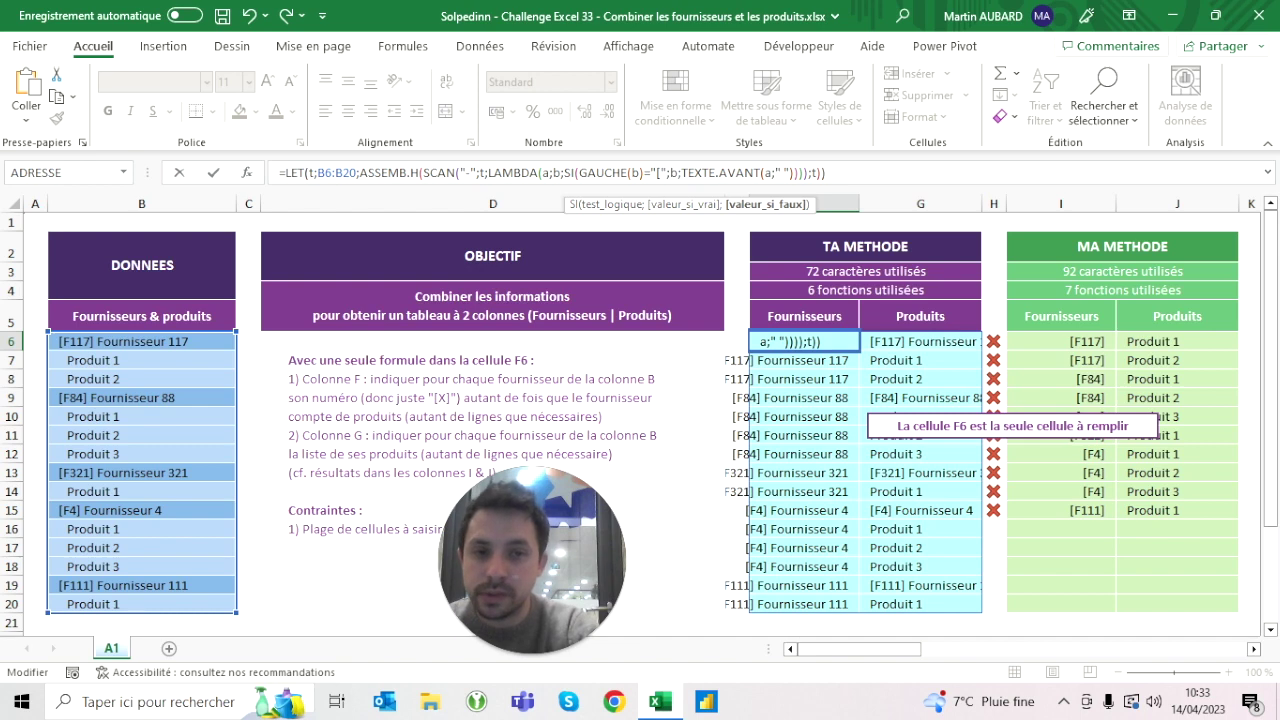
{"action": "key", "text": "Escape"}
Step: Rewrite the true branch as TEXTE.AVANT(b;" ") so column F keeps only codes like [F117]
{"action": "key", "text": "F2"}
{"action": "type", "text": "texte(b"}
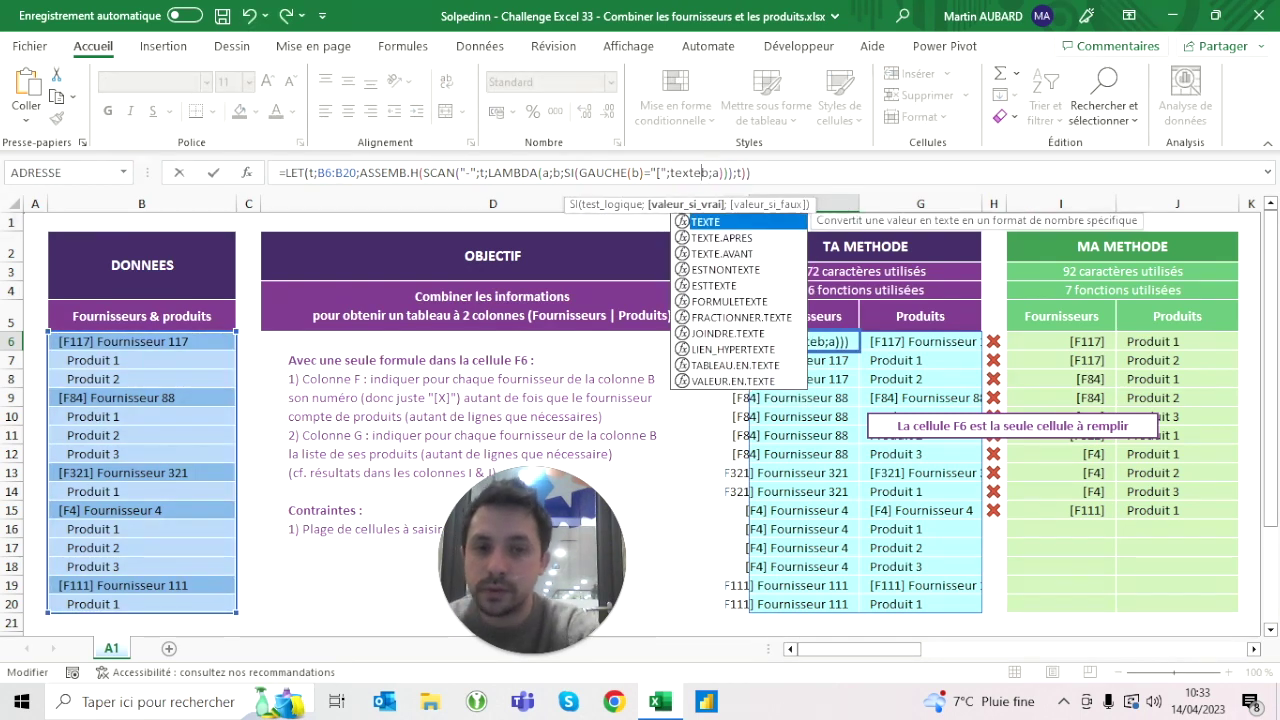
{"action": "type", "text": ";"}
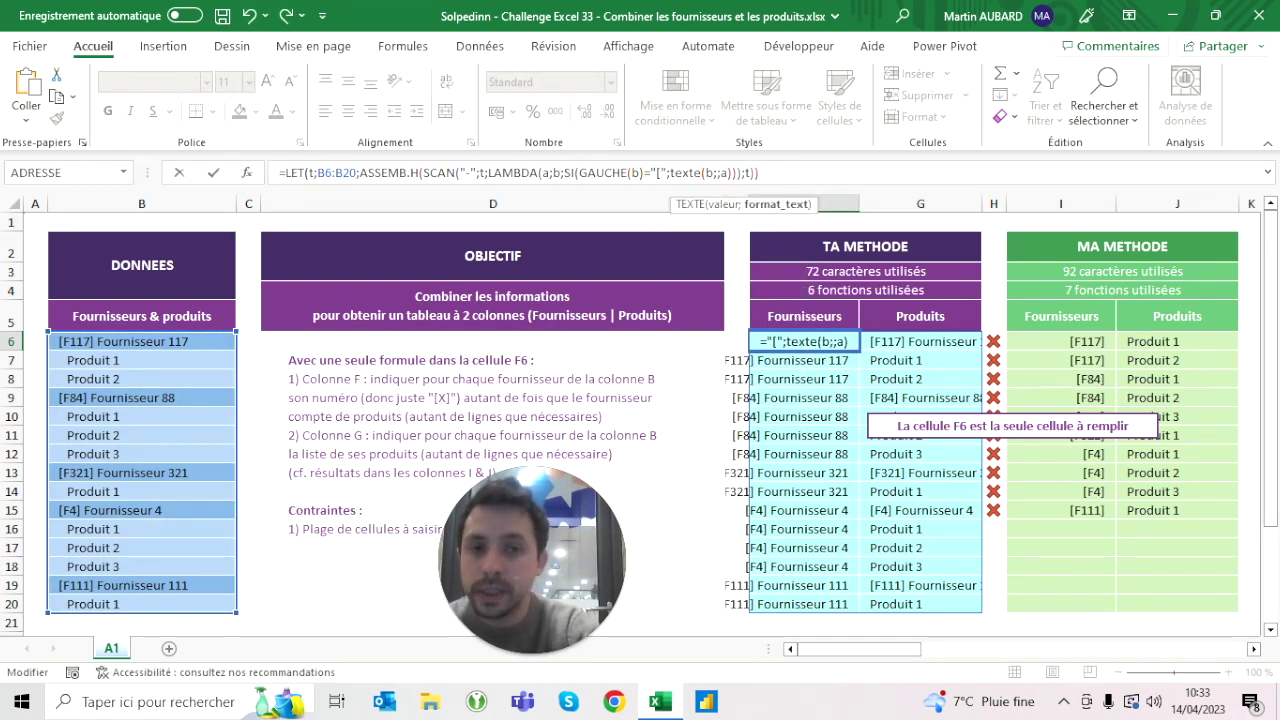
{"action": "left_click", "coordinate": [702, 173]}
{"action": "type", "text": ".avant"}
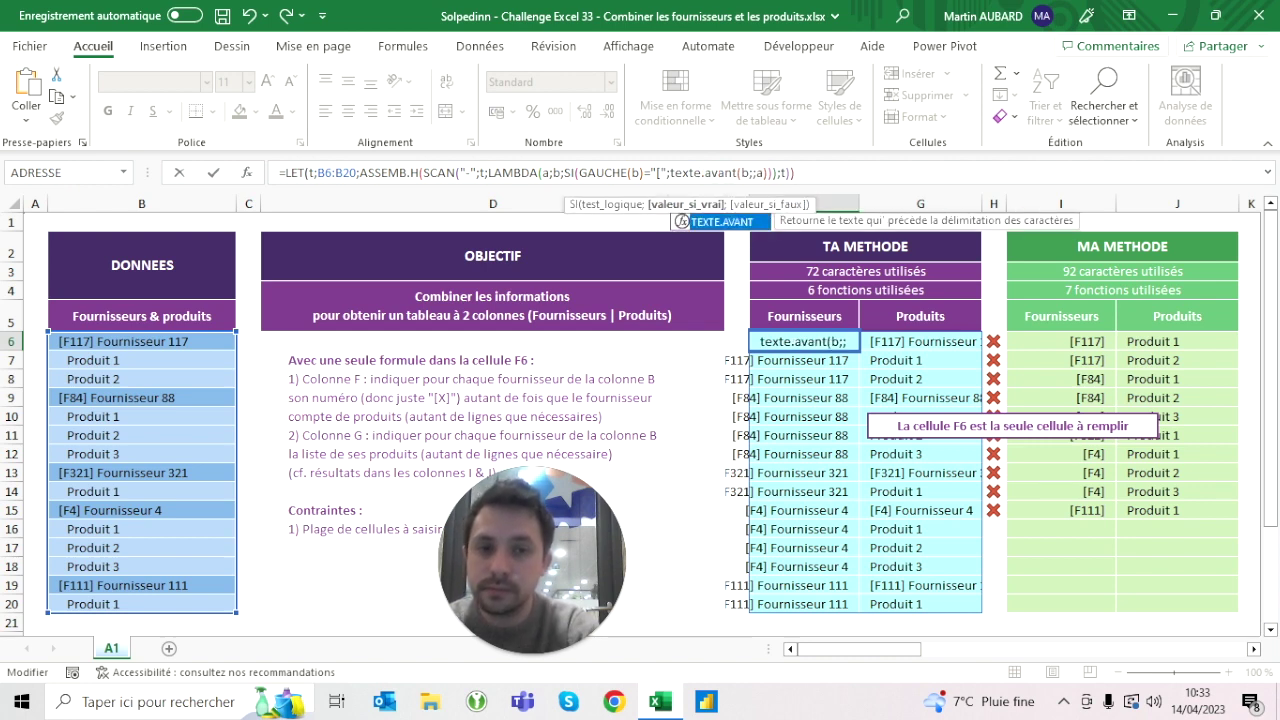
{"action": "left_click", "coordinate": [752, 173]}
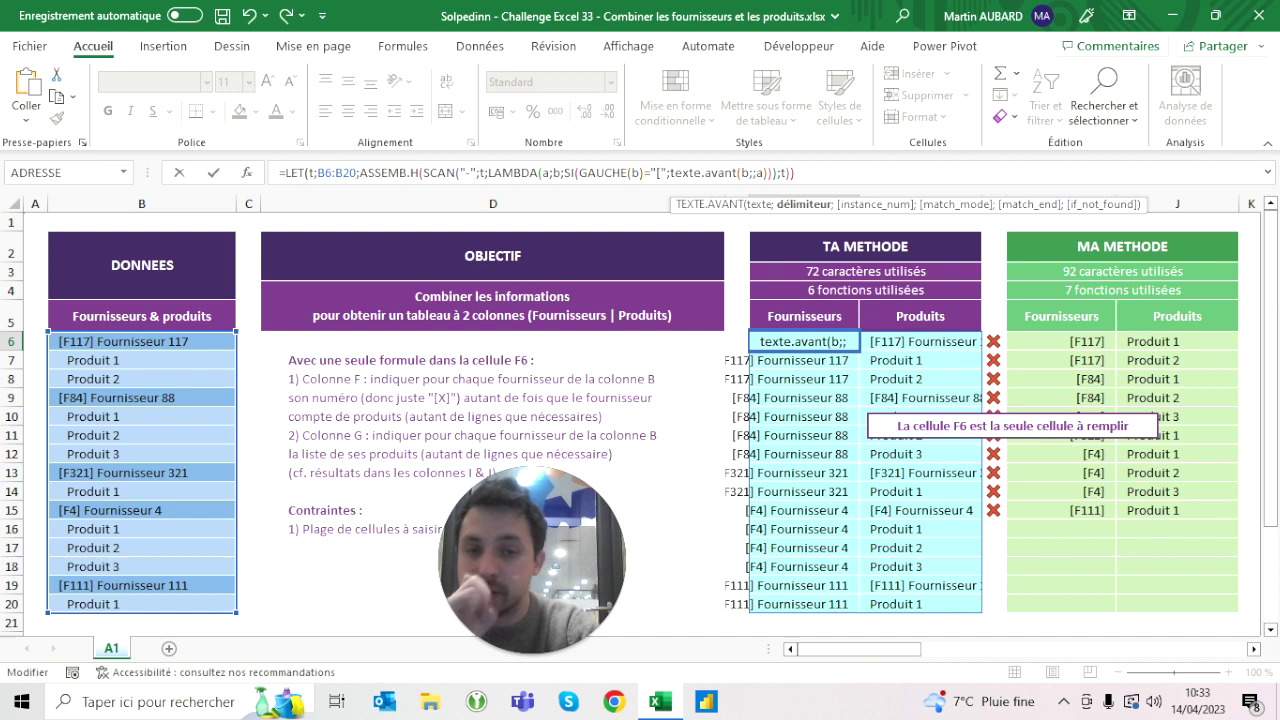
{"action": "type", "text": "\" \""}
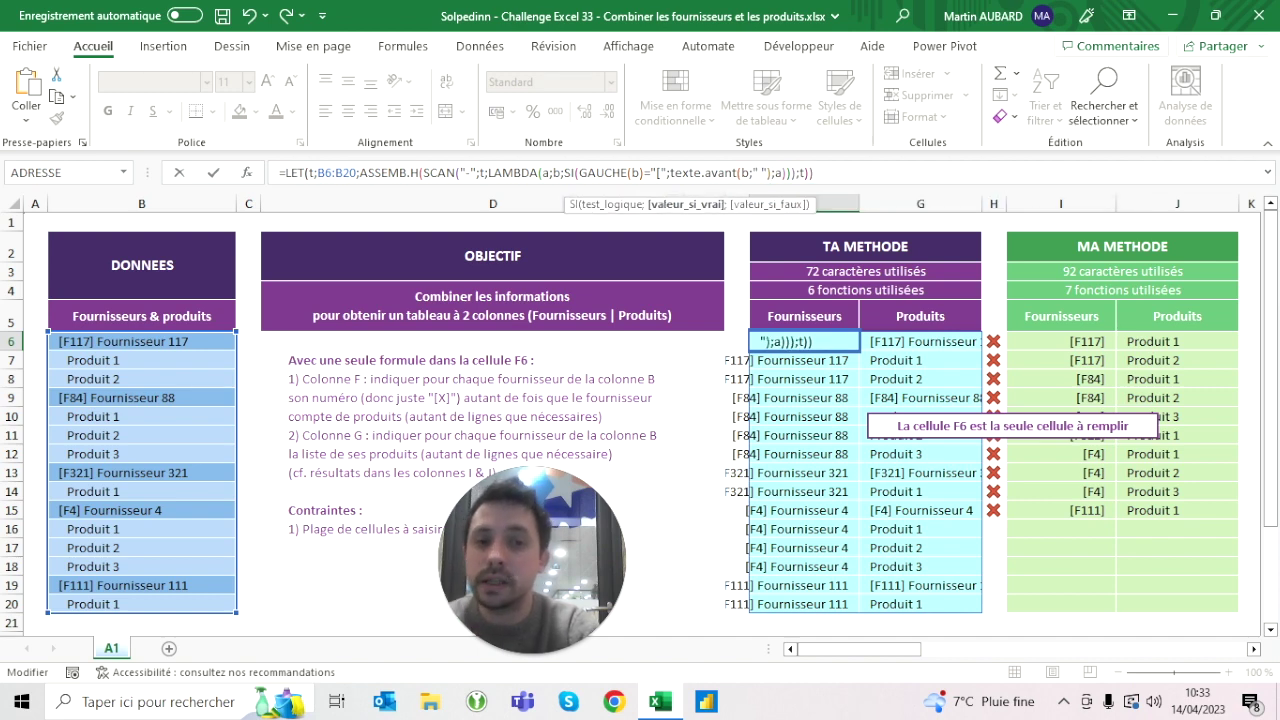
{"action": "key", "text": "ctrl+Return"}
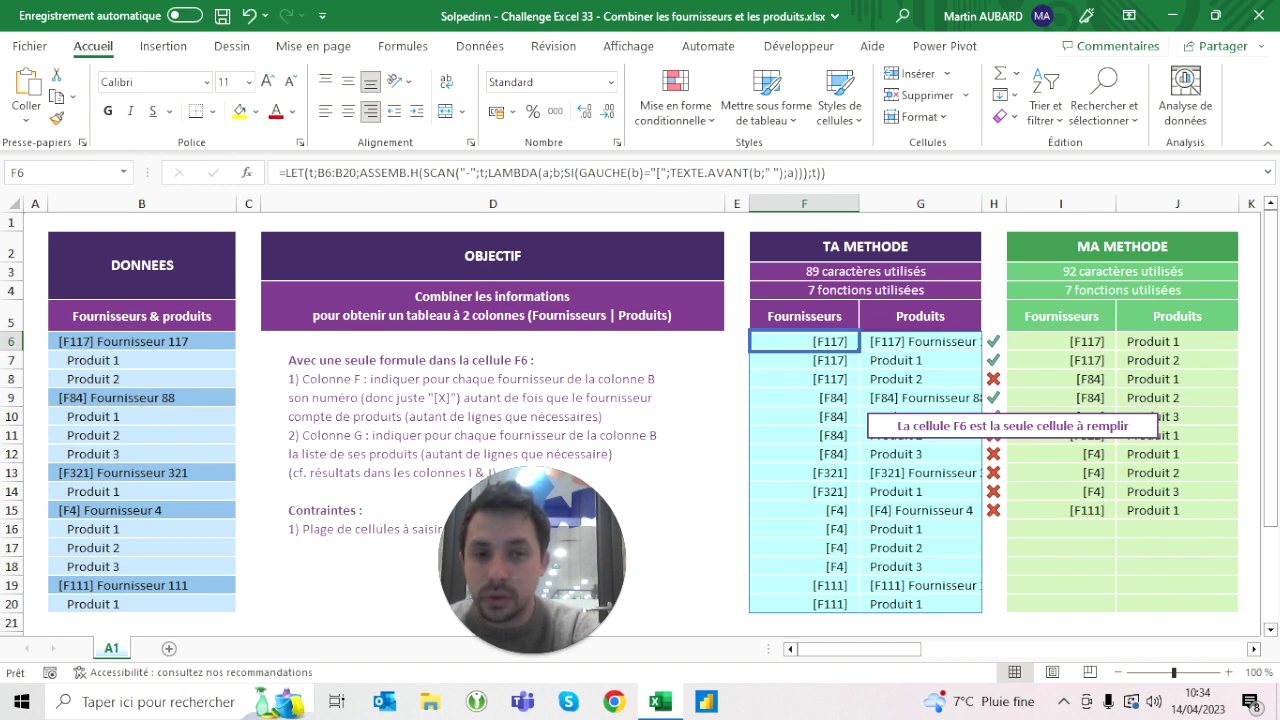
{"action": "left_click", "coordinate": [920, 341]}
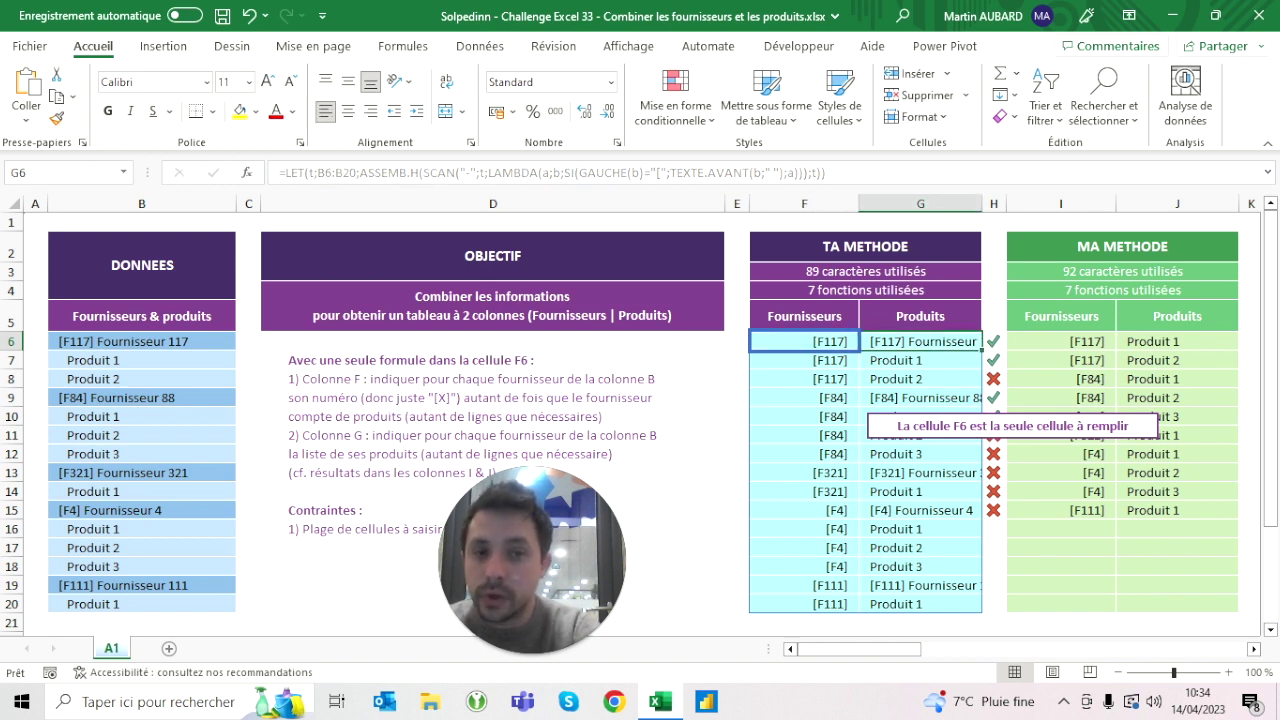
{"action": "left_click", "coordinate": [141, 341]}
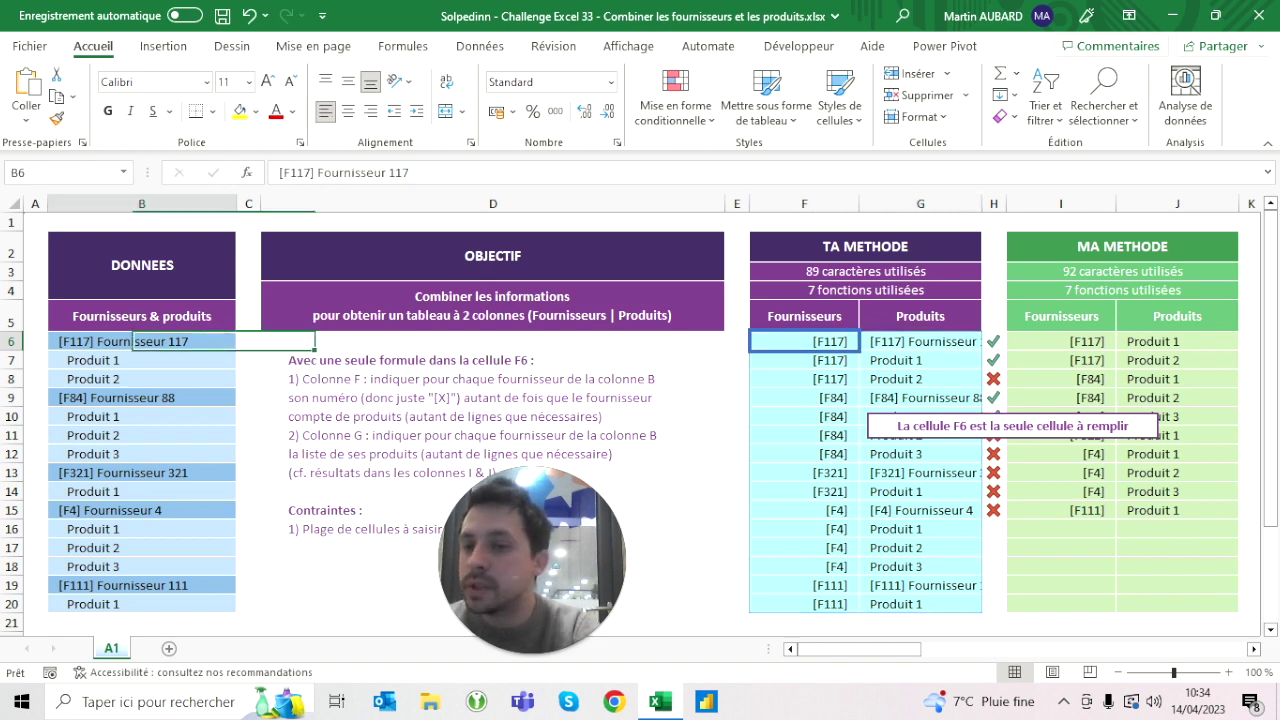
{"action": "left_click", "coordinate": [920, 341]}
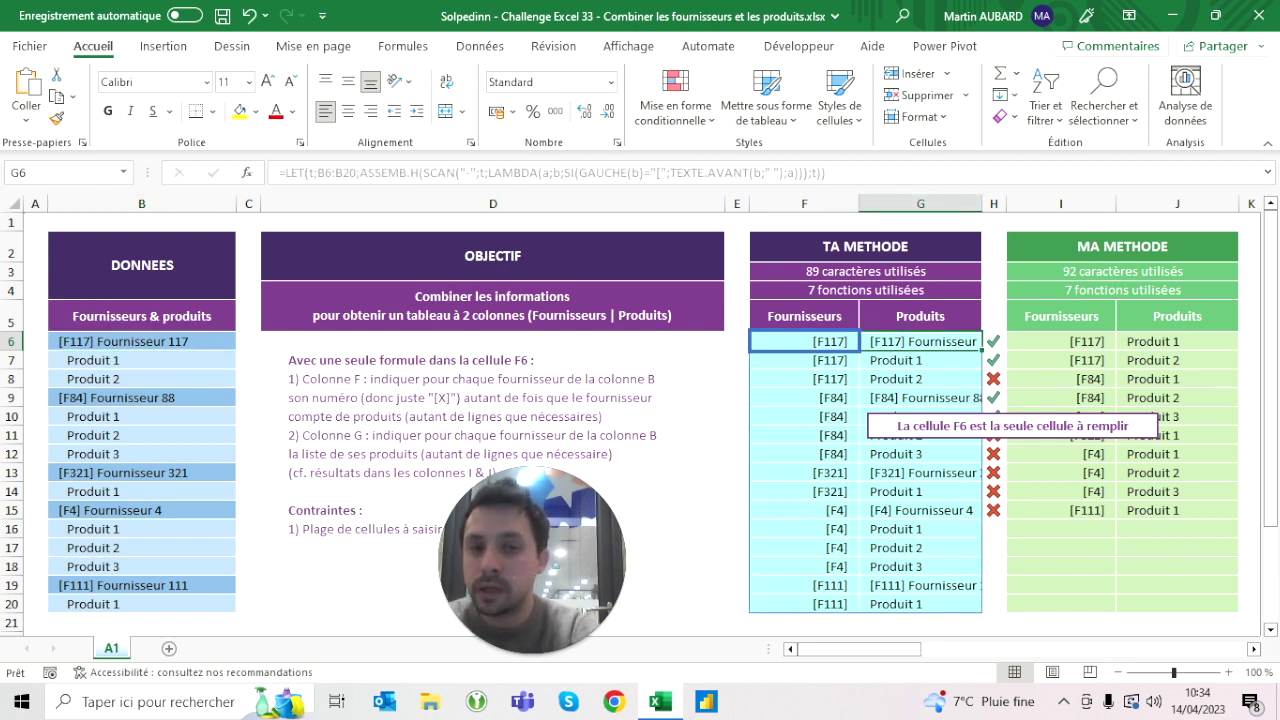
{"action": "left_click", "coordinate": [920, 360]}
{"action": "left_click", "coordinate": [804, 341]}
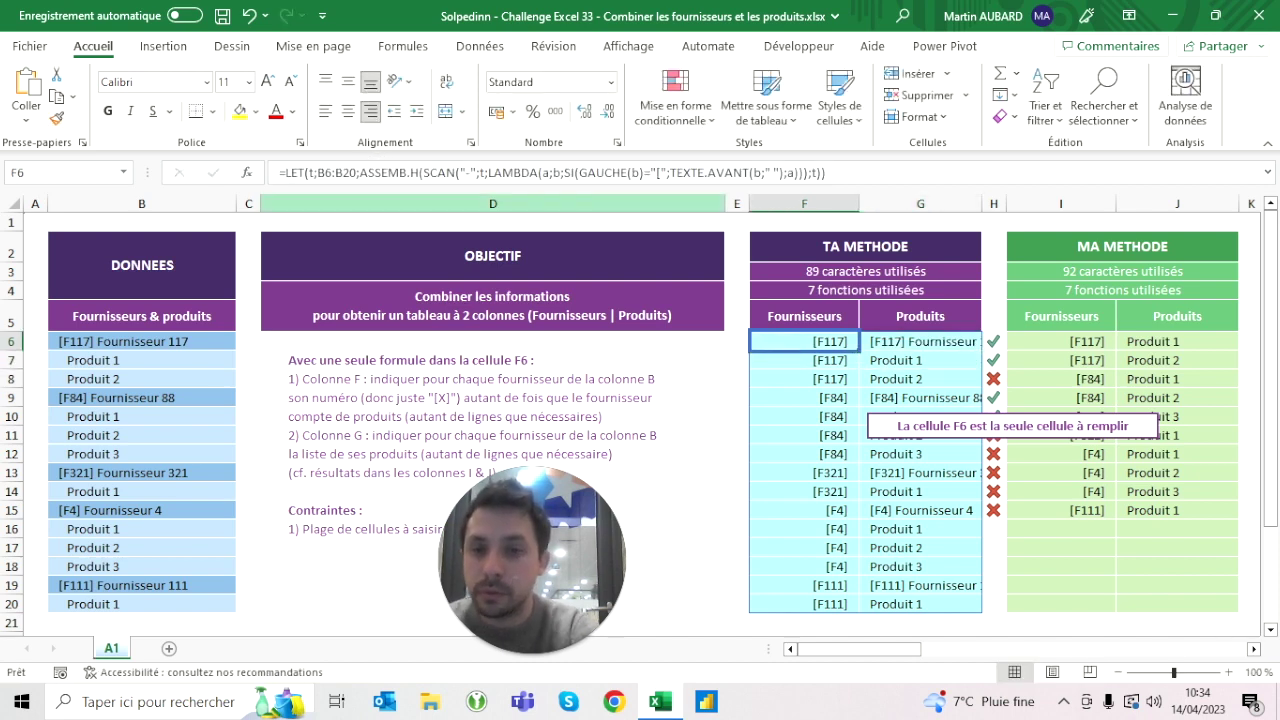
{"action": "left_click", "coordinate": [359, 172]}
Step: Wrap the result in FILTRE(…;GAUCHE(t)<>"[") to drop the supplier header rows
{"action": "type", "text": "filtr"}
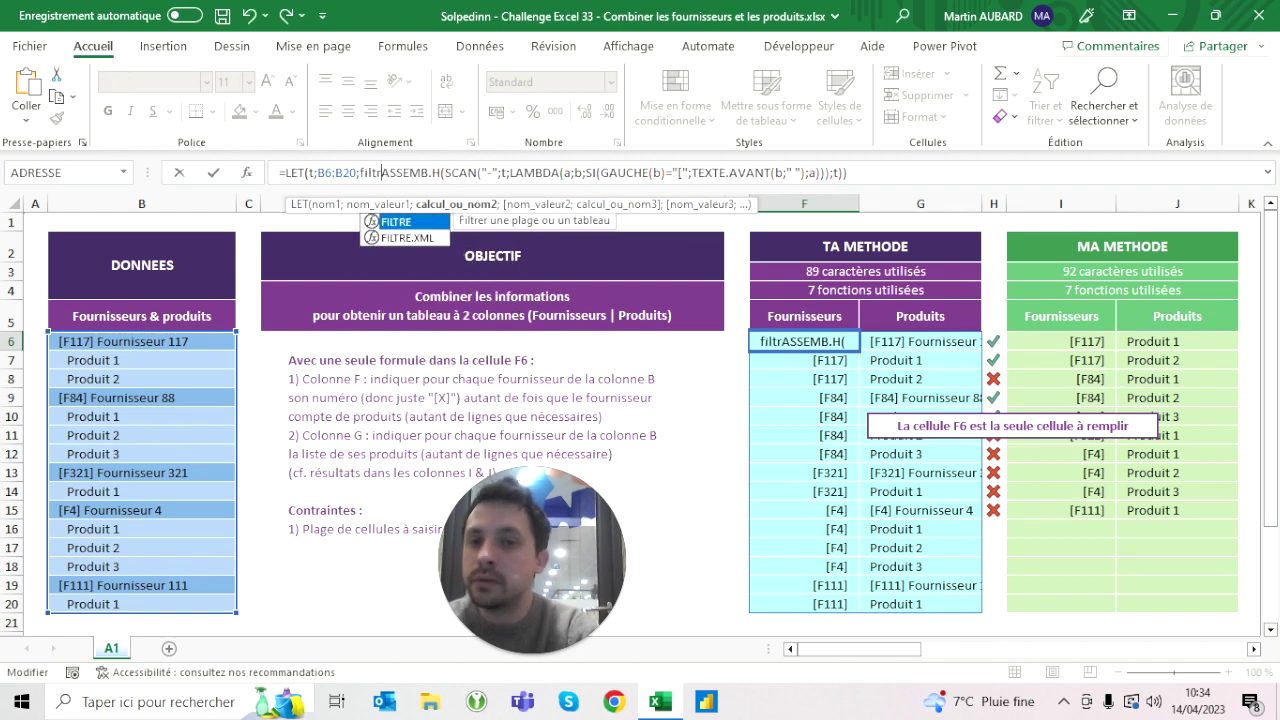
{"action": "type", "text": "e("}
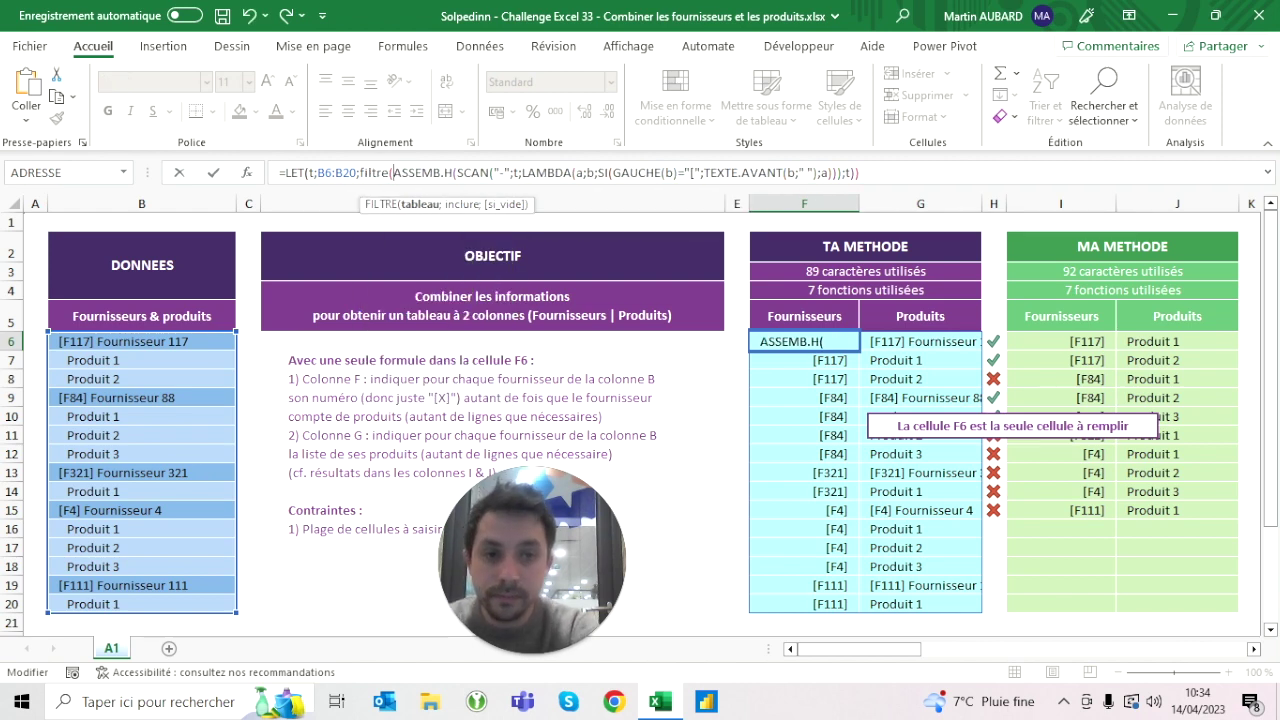
{"action": "left_click", "coordinate": [853, 172]}
{"action": "type", "text": ";"}
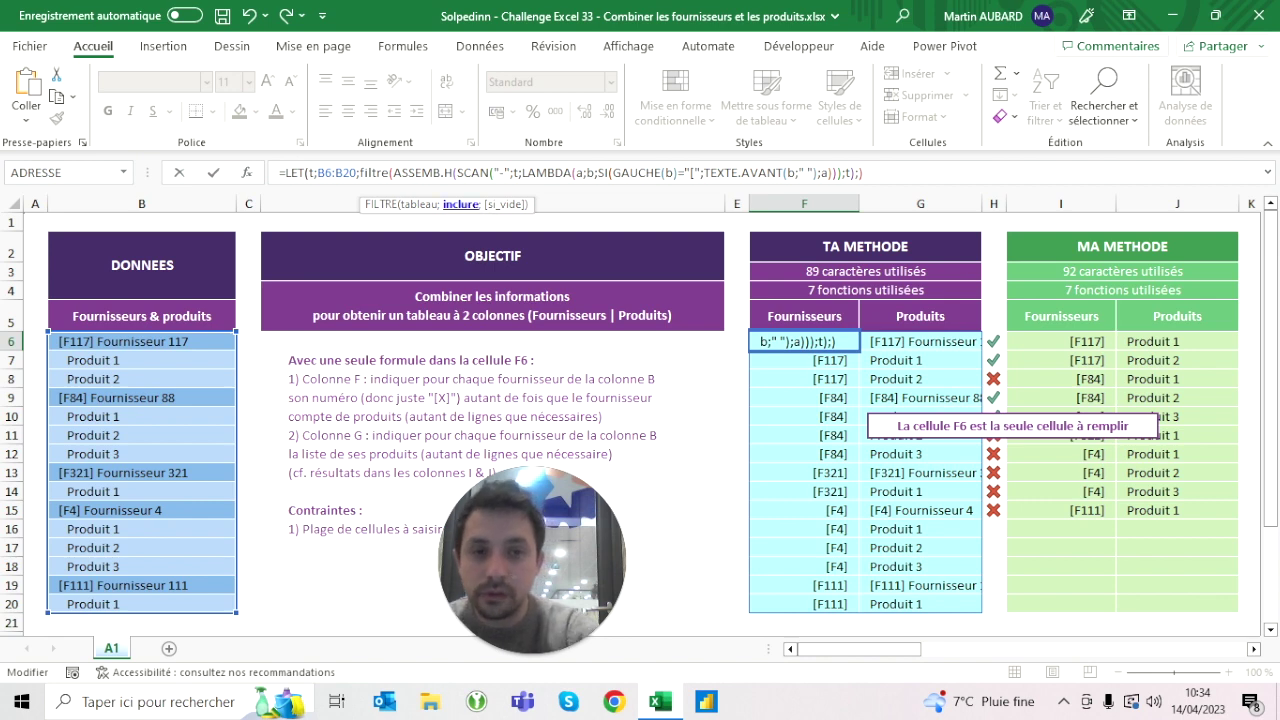
{"action": "type", "text": "gauche("}
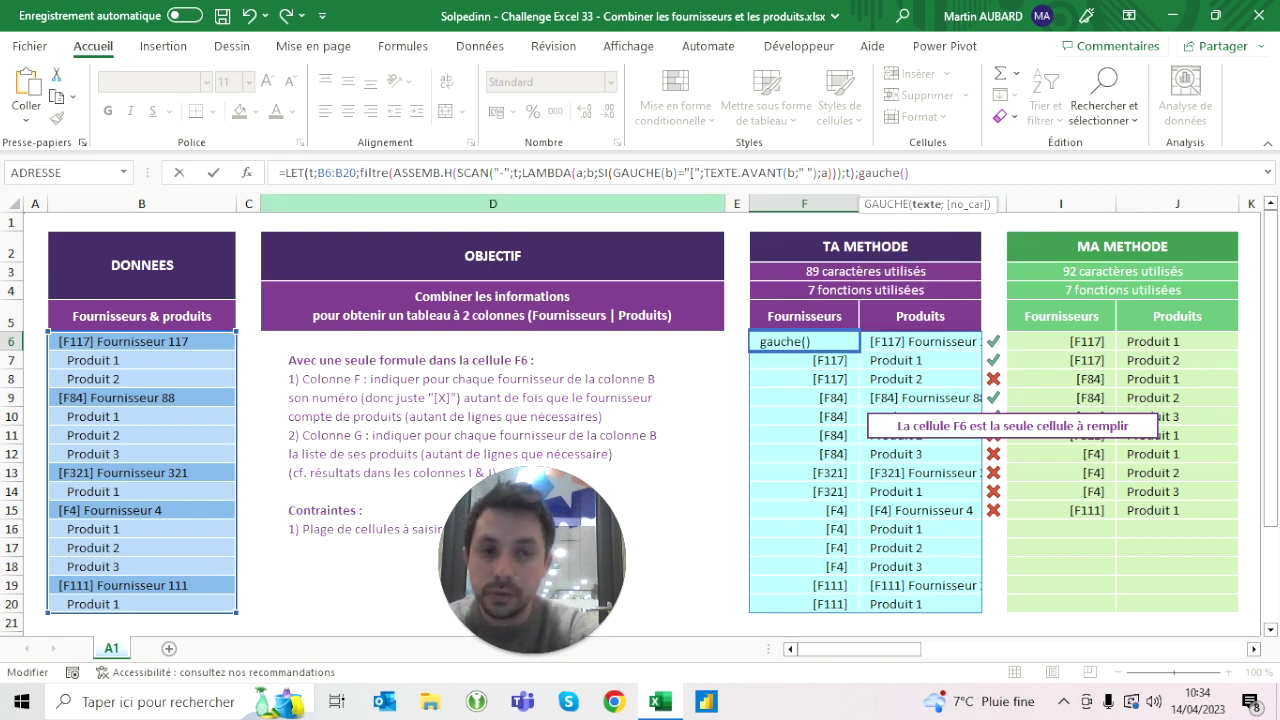
{"action": "type", "text": "t"}
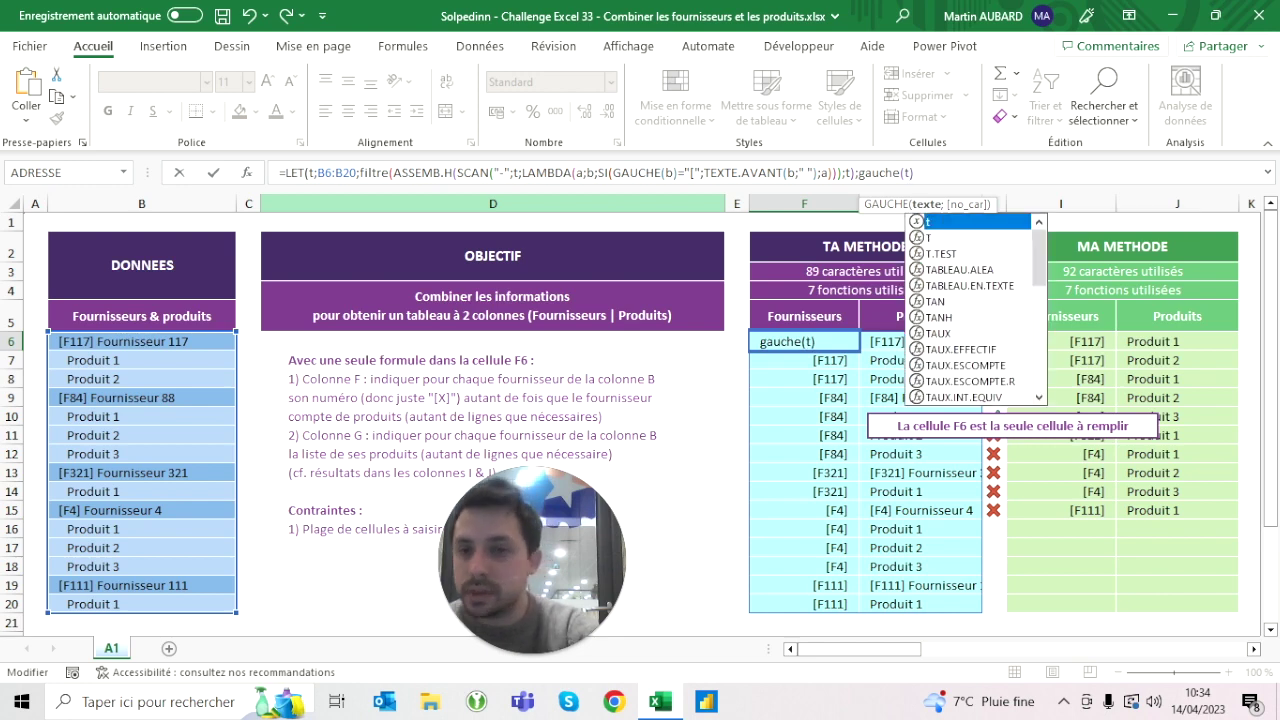
{"action": "key", "text": "Escape"}
{"action": "type", "text": ")<"}
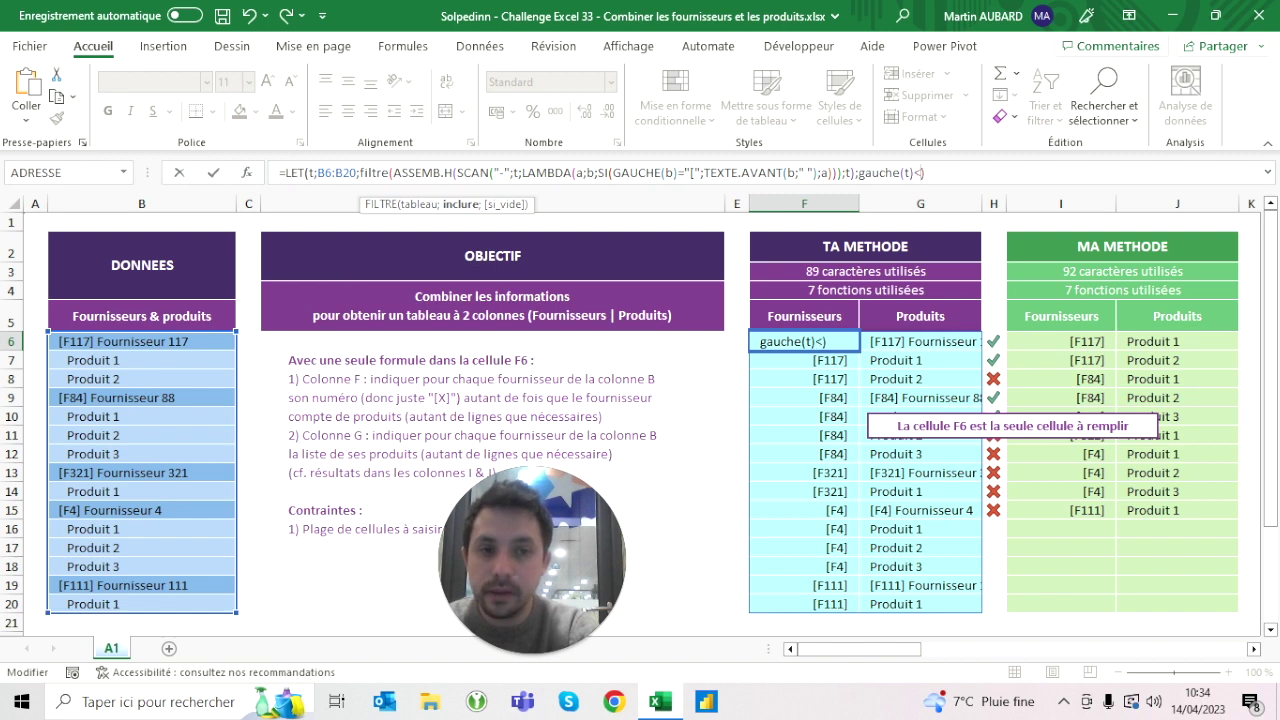
{"action": "type", "text": ">\"\")"}
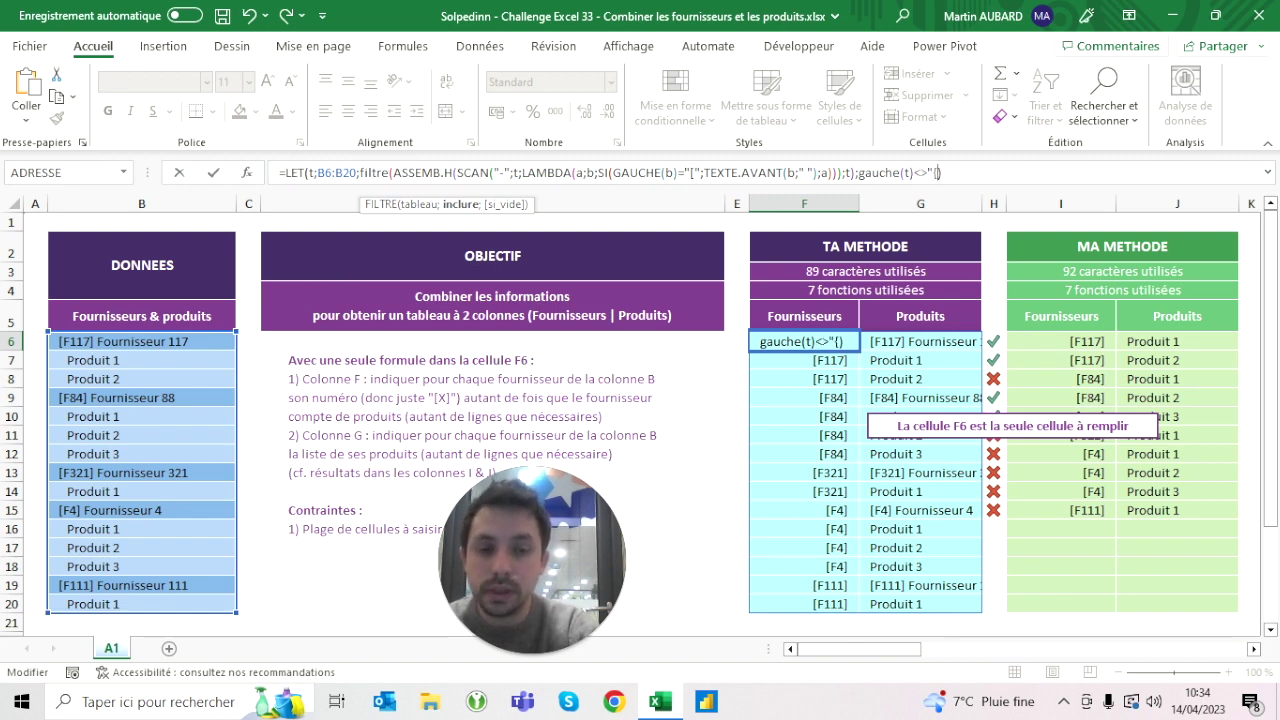
{"action": "type", "text": "["}
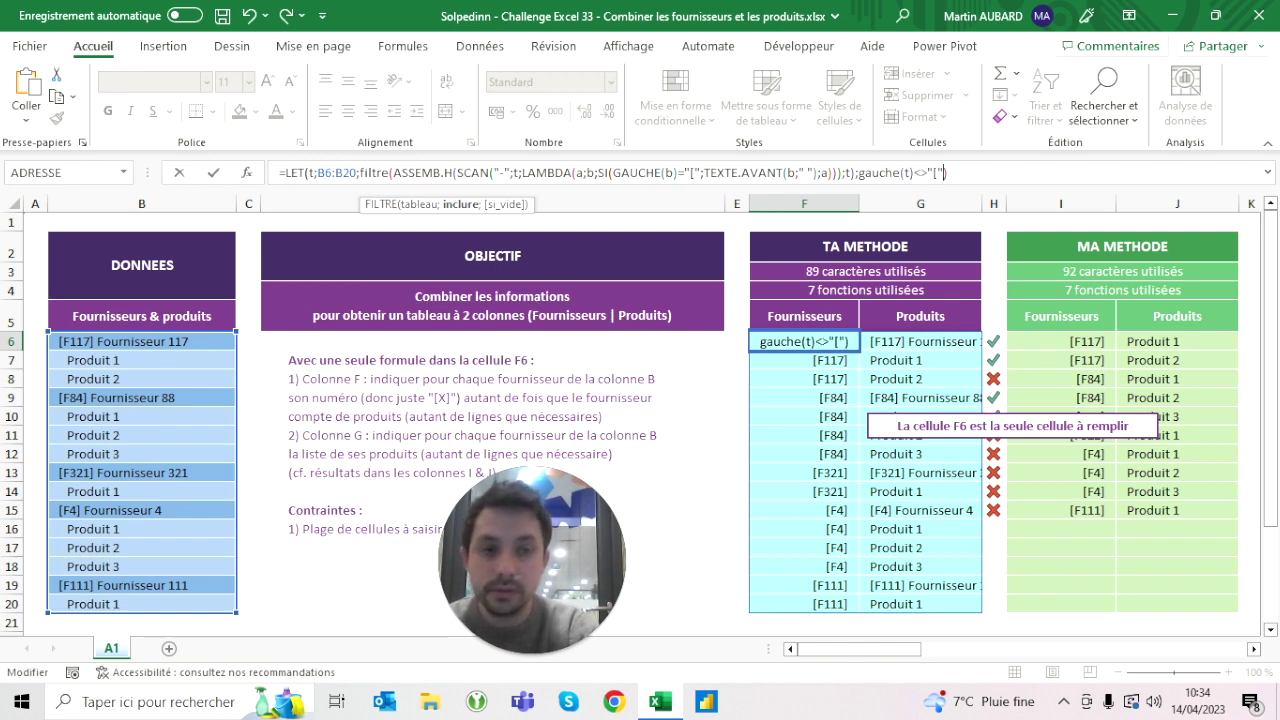
{"action": "type", "text": ")"}
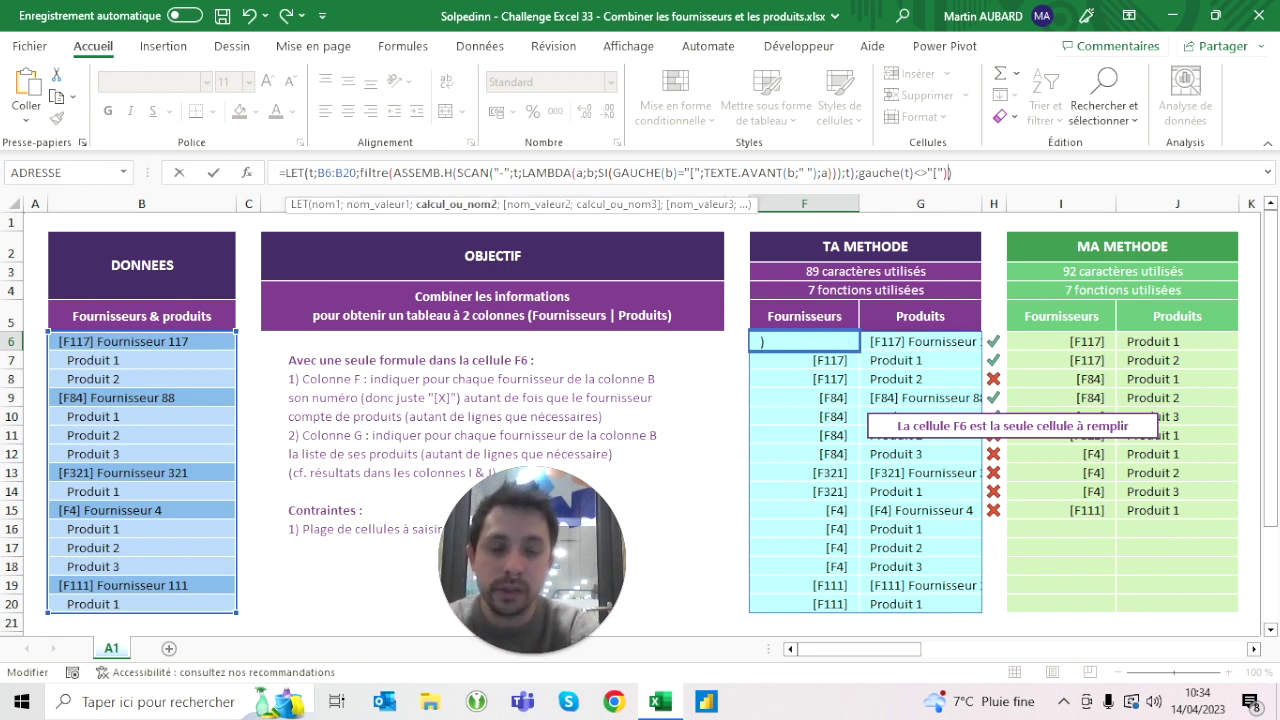
{"action": "key", "text": "Return"}
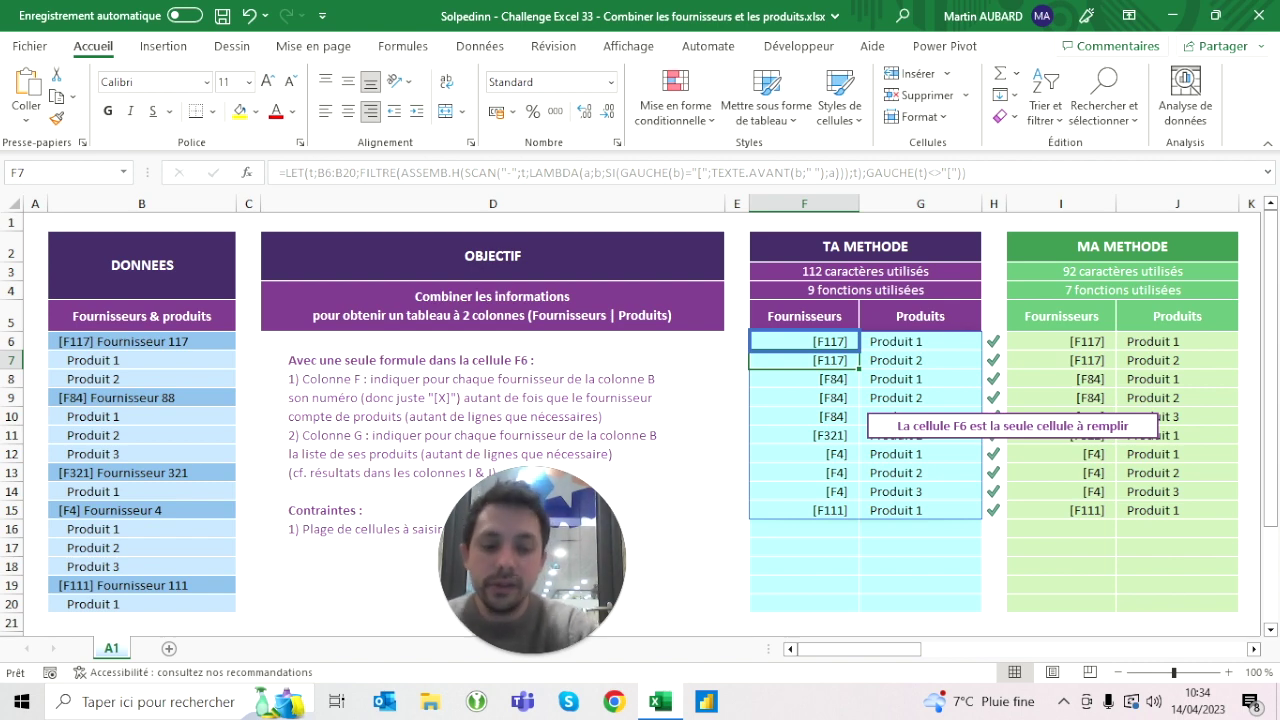
{"action": "left_click", "coordinate": [804, 341]}
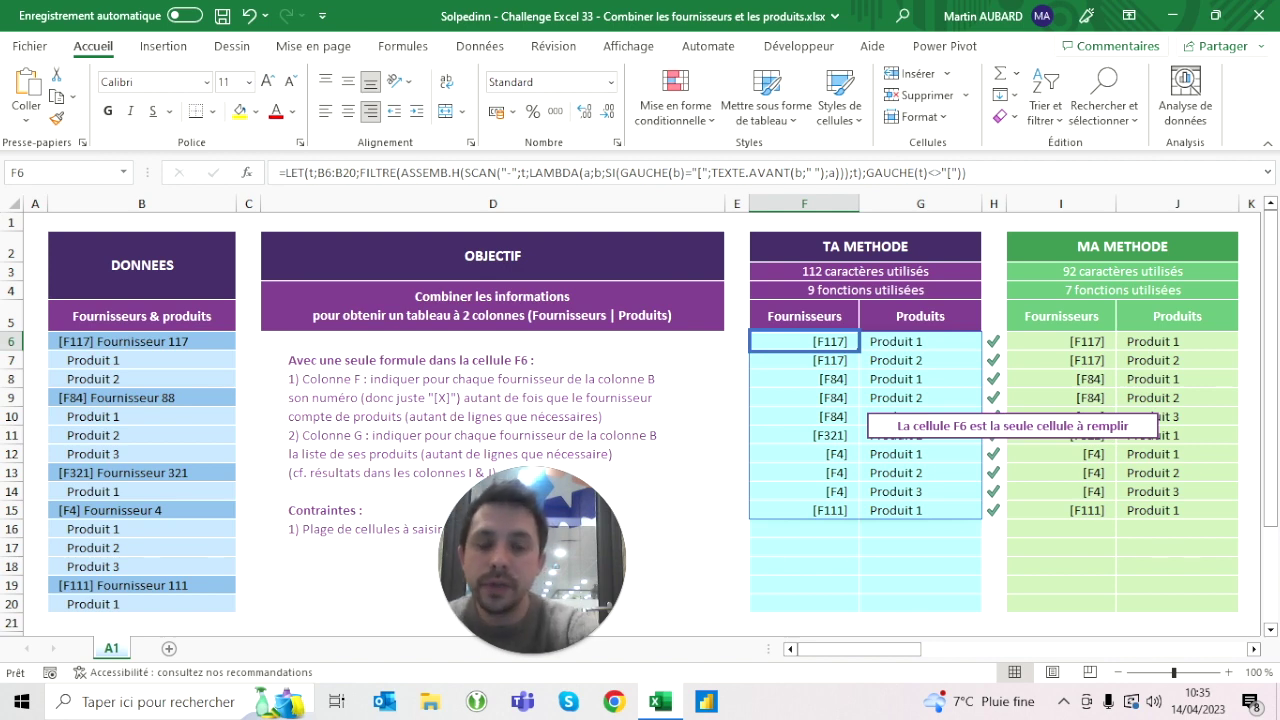
{"action": "left_click", "coordinate": [710, 173]}
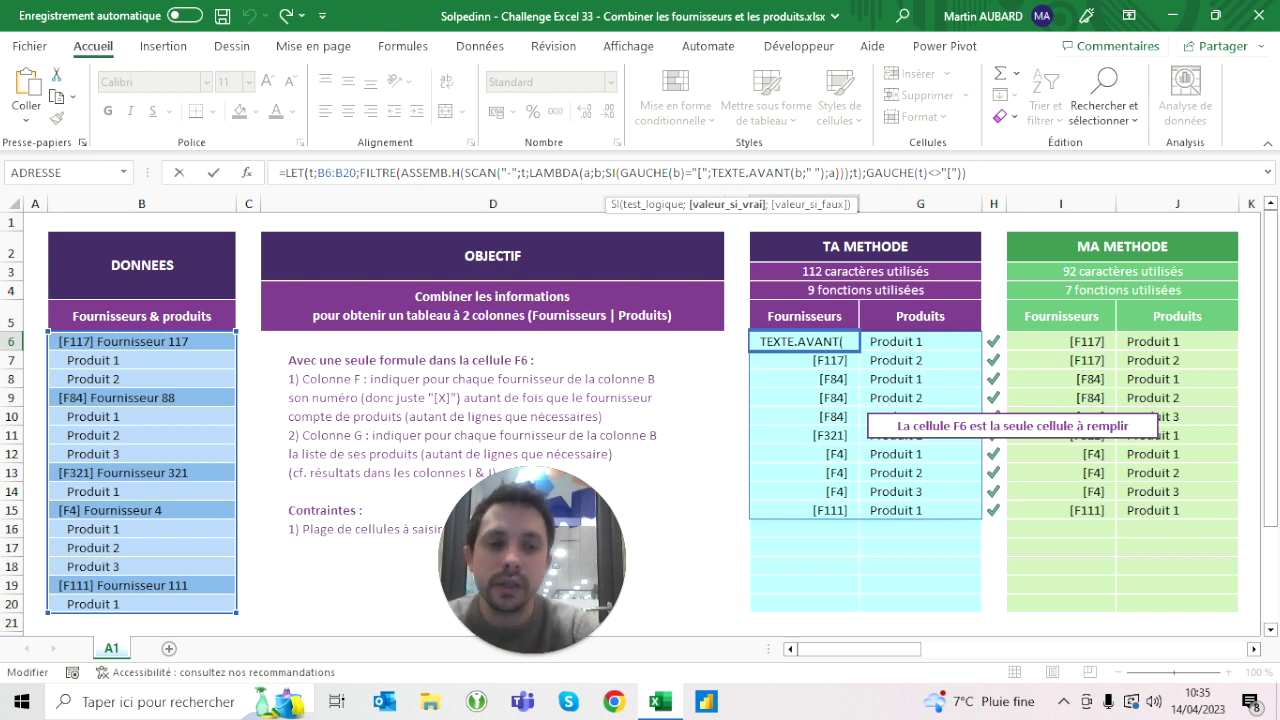
{"action": "key", "text": "ctrl+Return"}
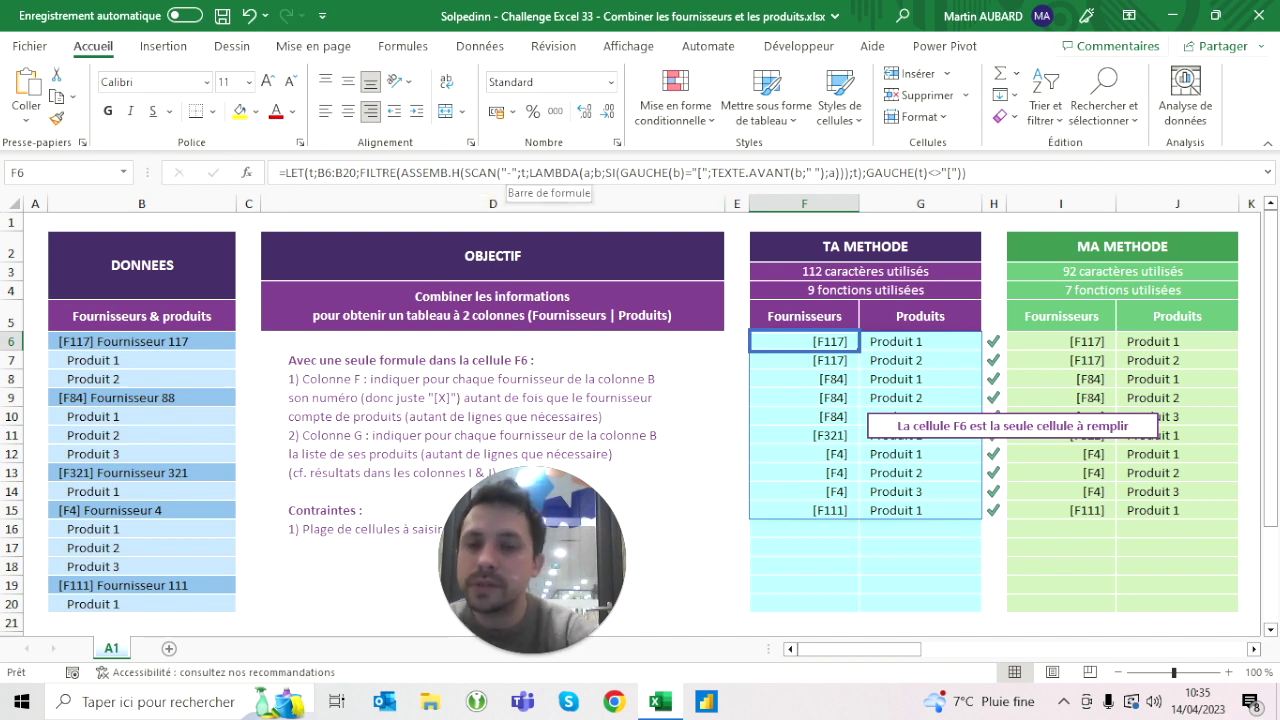
Step: Try replacing SCAN's "-" starting value with nothing, then with empty text ""
{"action": "left_click", "coordinate": [518, 172]}
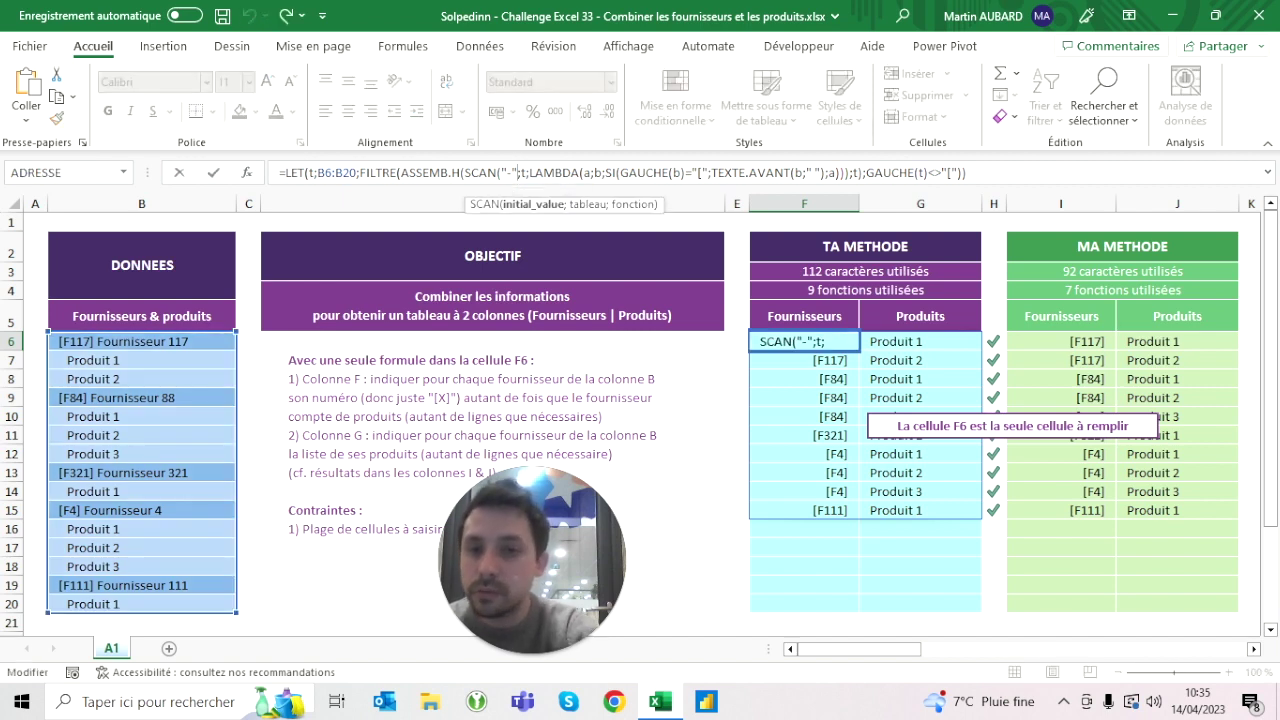
{"action": "key", "text": "BackSpace"}
{"action": "key", "text": "BackSpace"}
{"action": "key", "text": "BackSpace"}
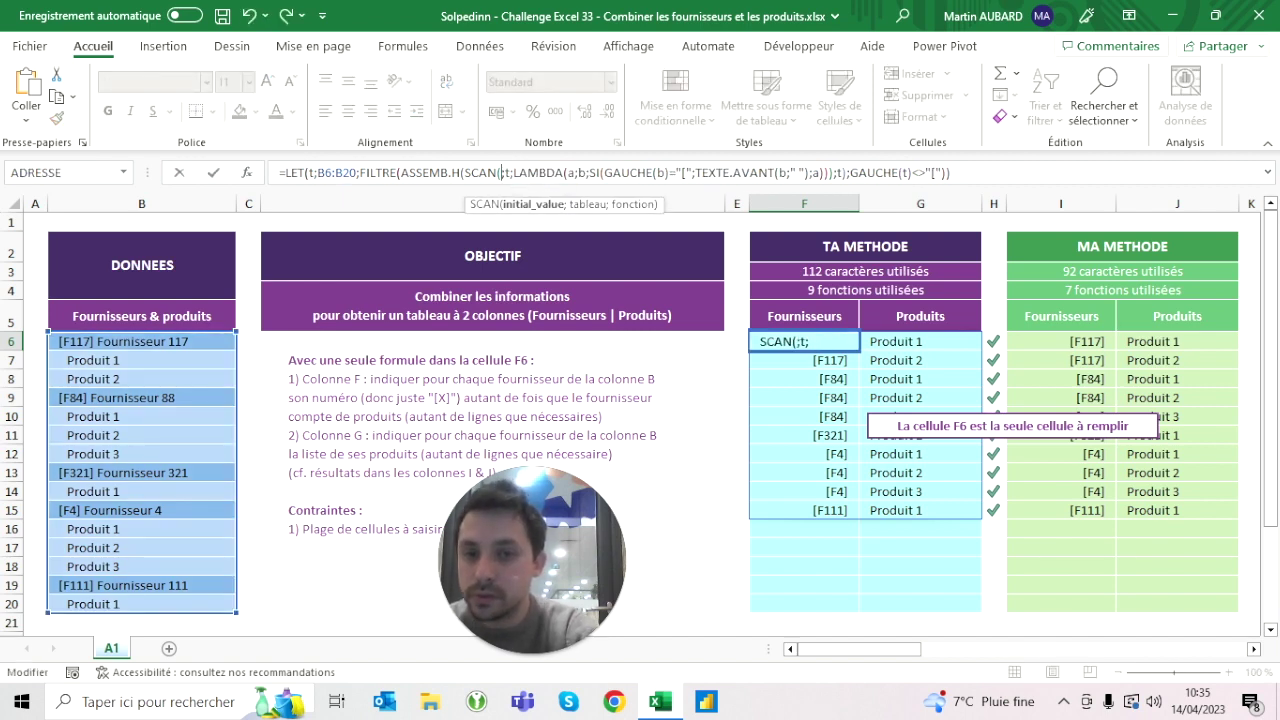
{"action": "key", "text": "ctrl+Return"}
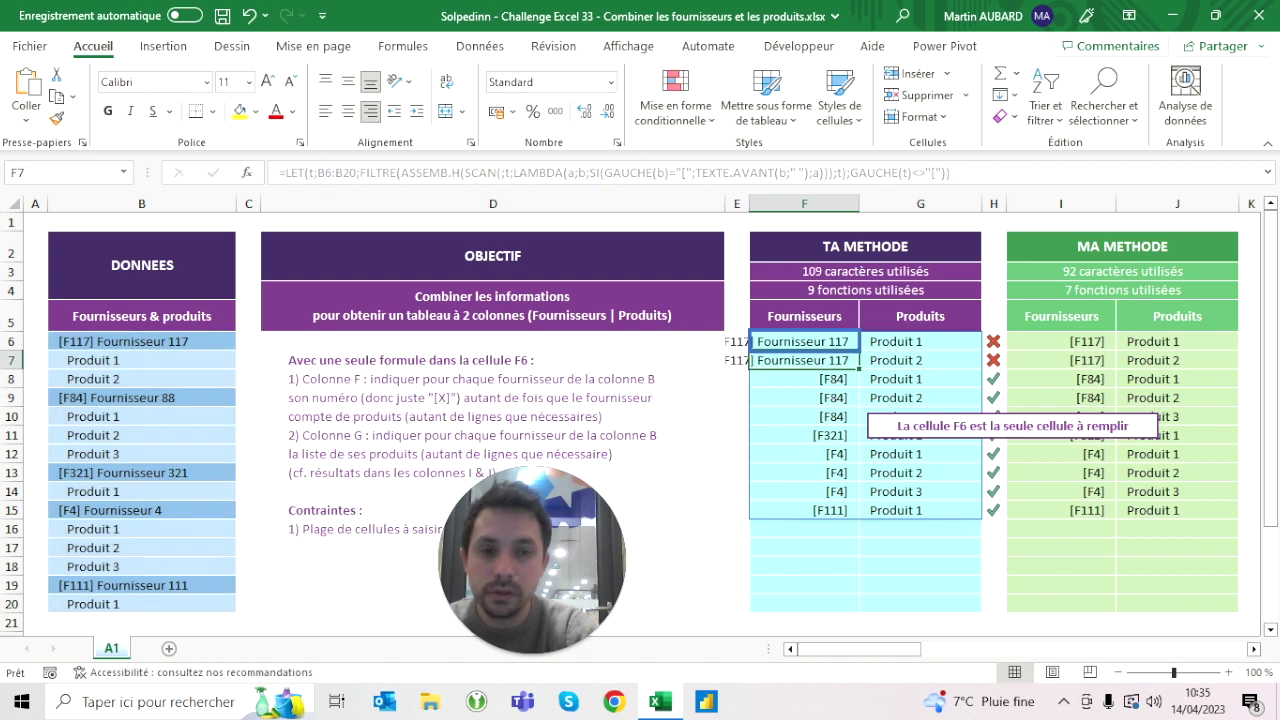
{"action": "left_click", "coordinate": [512, 172]}
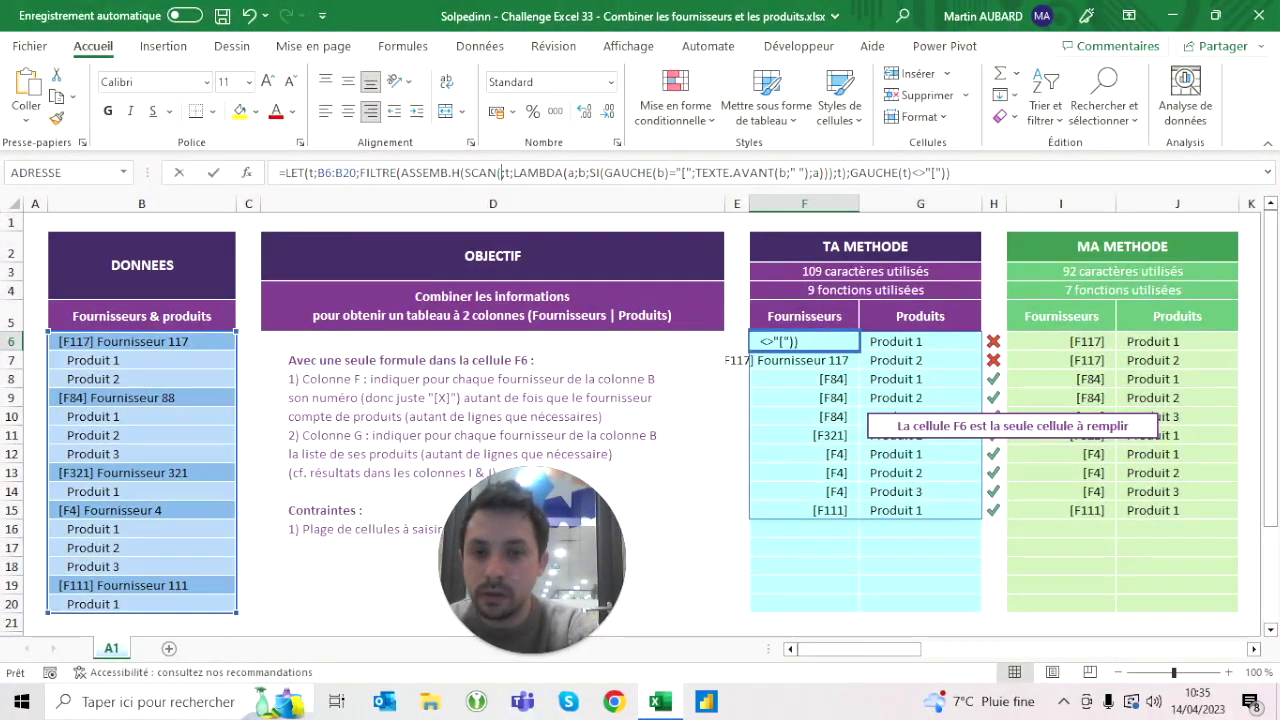
{"action": "type", "text": "\"\""}
{"action": "key", "text": "ctrl+Return"}
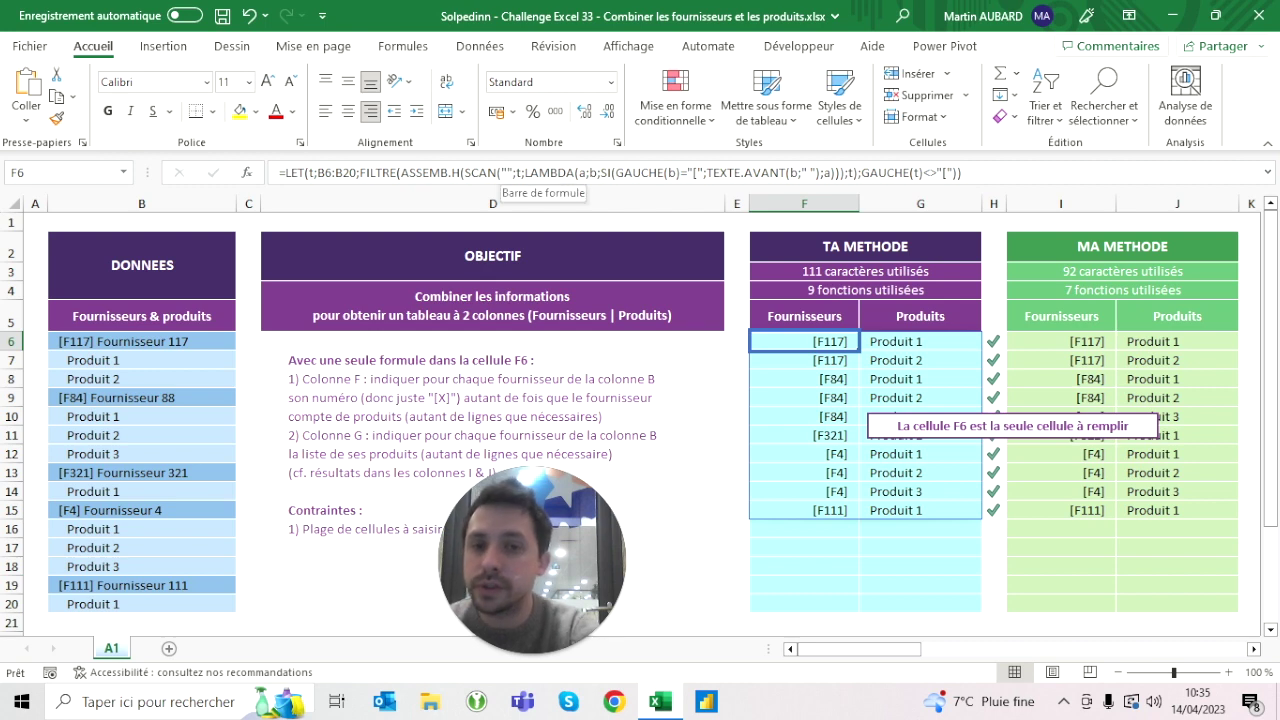
Step: Try 1, then settle on 0 as SCAN's starting value, giving 110 characters
{"action": "left_click", "coordinate": [387, 172]}
{"action": "key", "text": "BackSpace"}
{"action": "key", "text": "BackSpace"}
{"action": "type", "text": "1"}
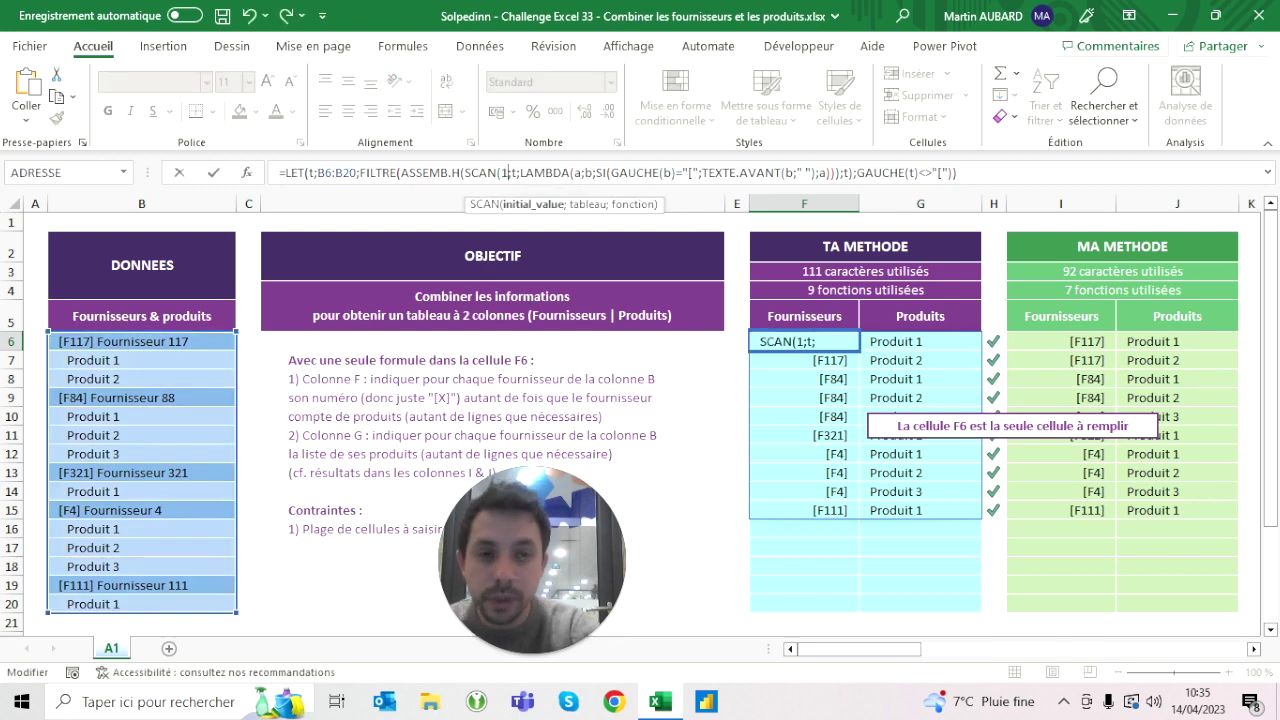
{"action": "key", "text": "Return"}
{"action": "left_click", "coordinate": [804, 341]}
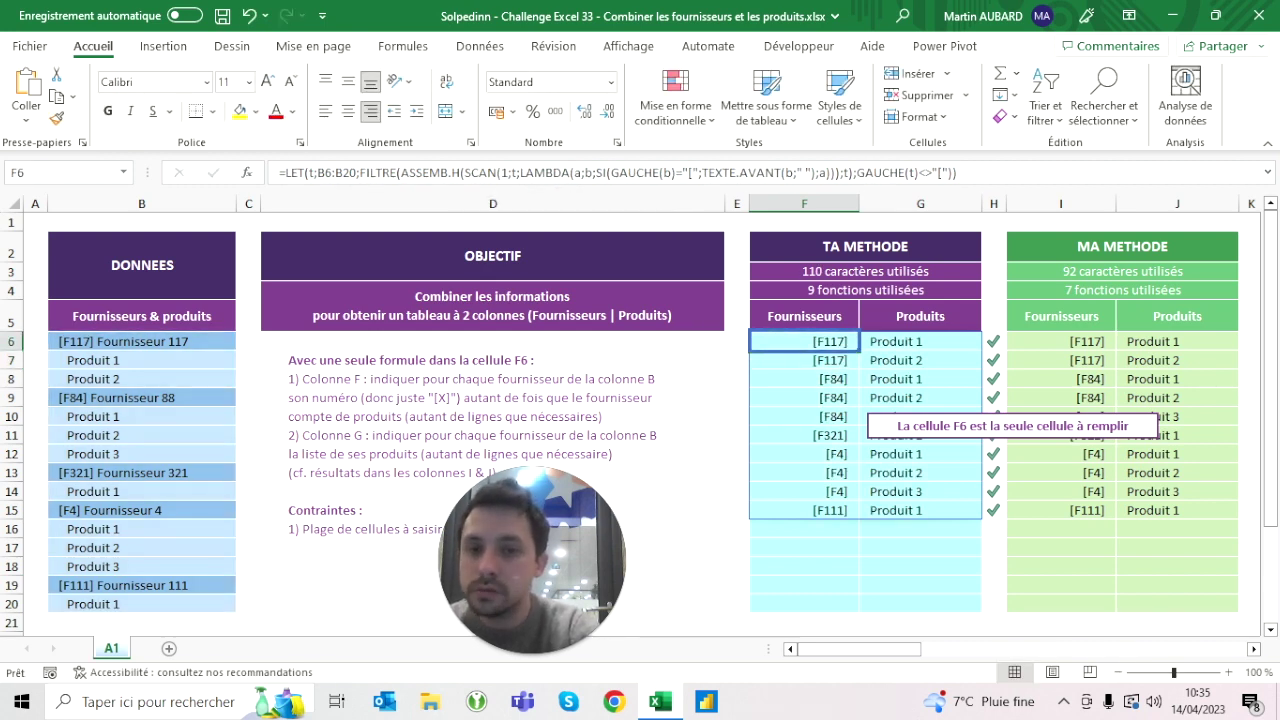
{"action": "left_click", "coordinate": [387, 172]}
{"action": "key", "text": "BackSpace"}
{"action": "type", "text": "0"}
{"action": "key", "text": "ctrl+Return"}
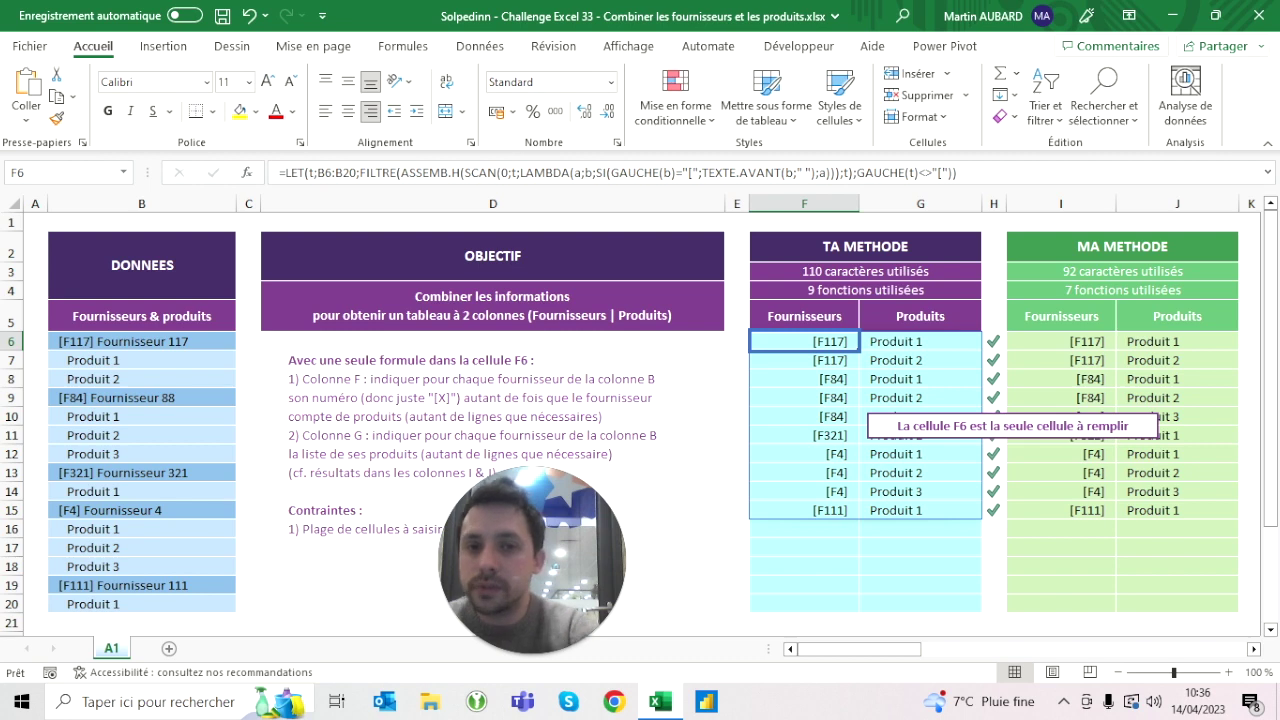
{"action": "left_click", "coordinate": [676, 172]}
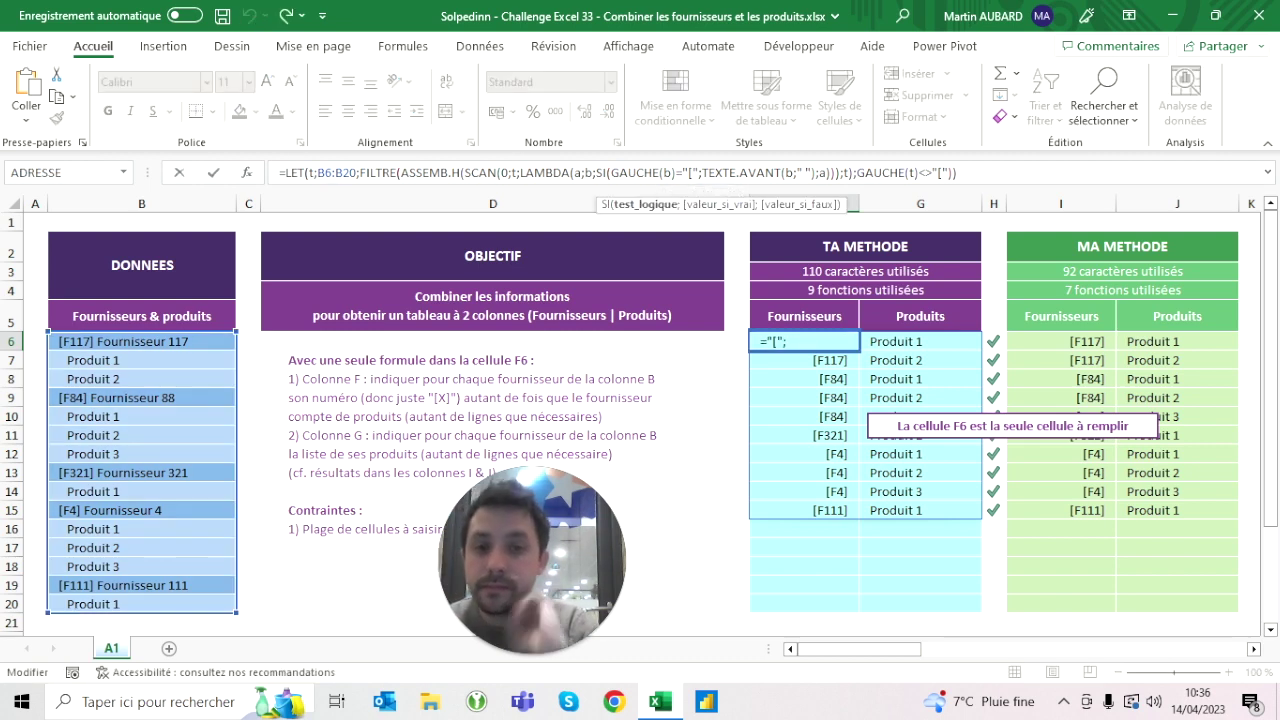
{"action": "left_click_drag", "start_coordinate": [676, 172], "coordinate": [611, 172]}
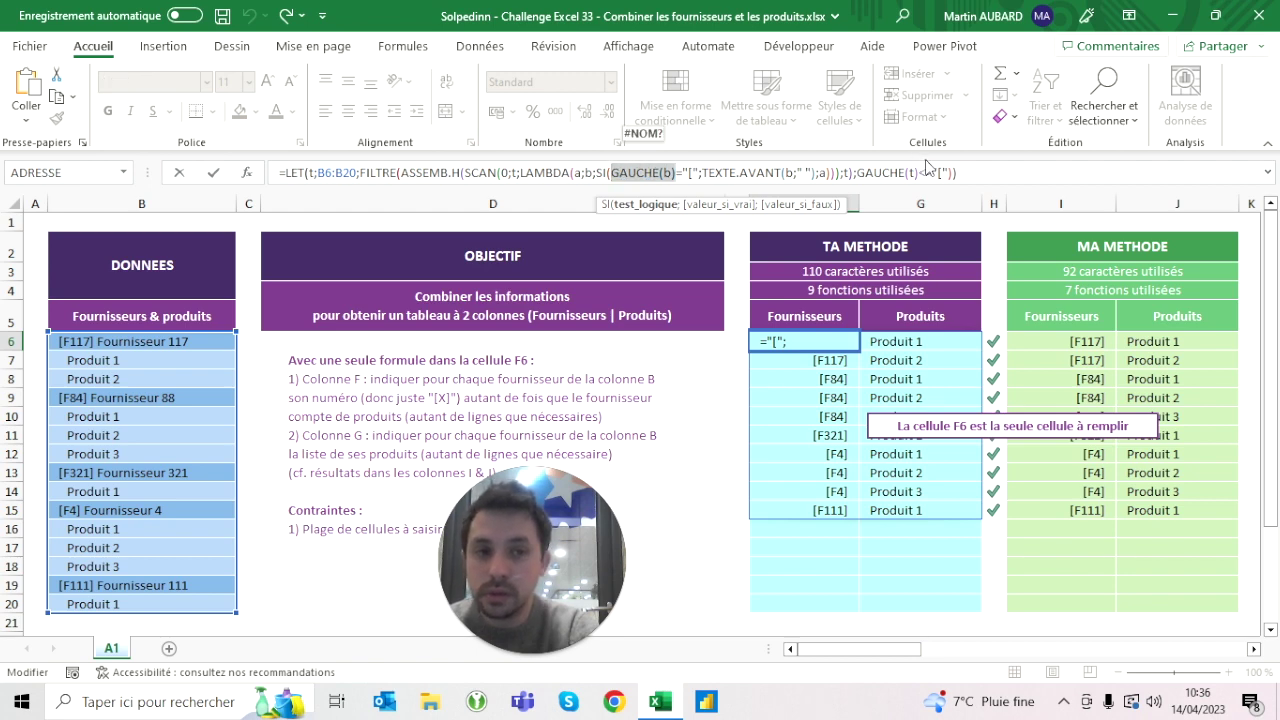
{"action": "left_click", "coordinate": [919, 172]}
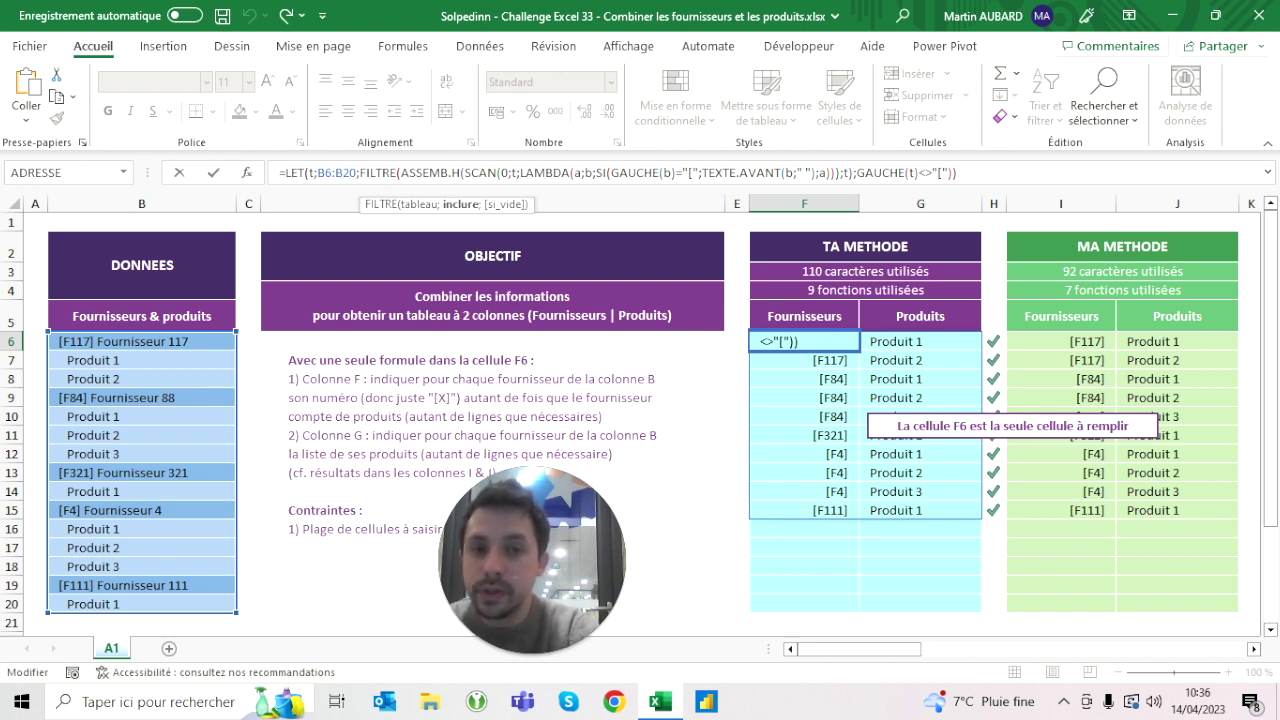
{"action": "left_click_drag", "start_coordinate": [698, 172], "coordinate": [683, 172]}
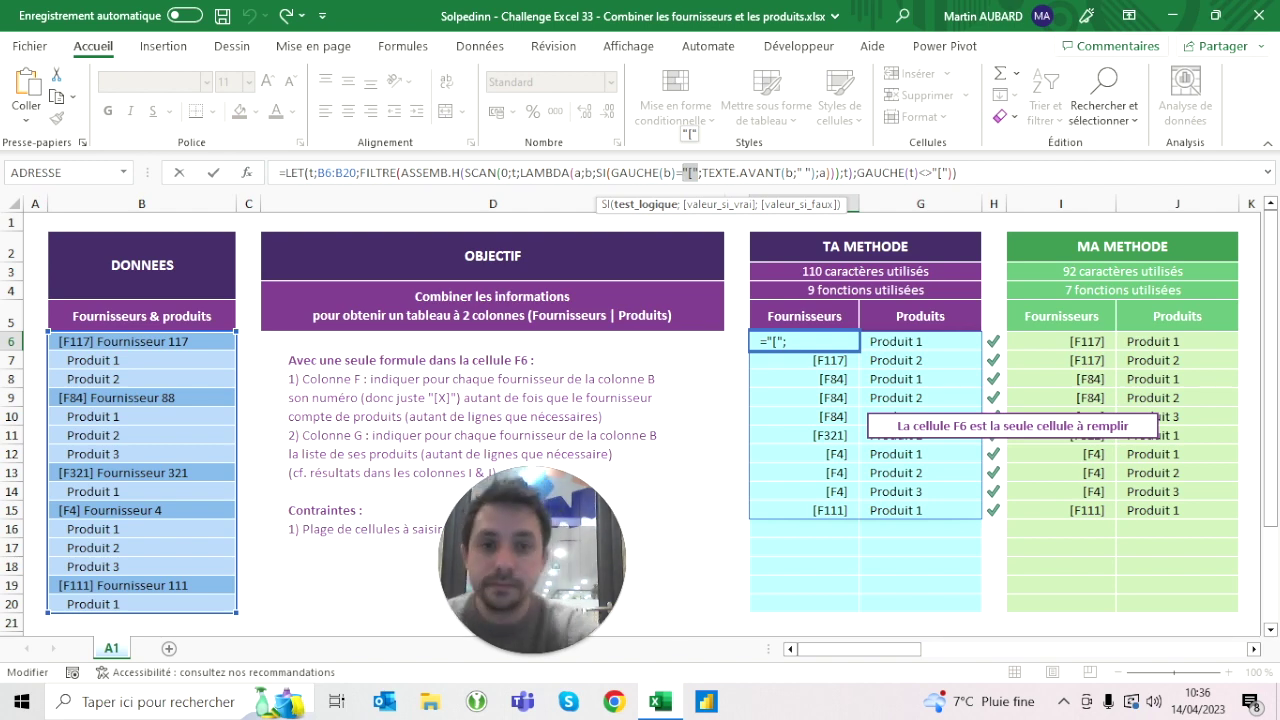
{"action": "key", "text": "ctrl+Return"}
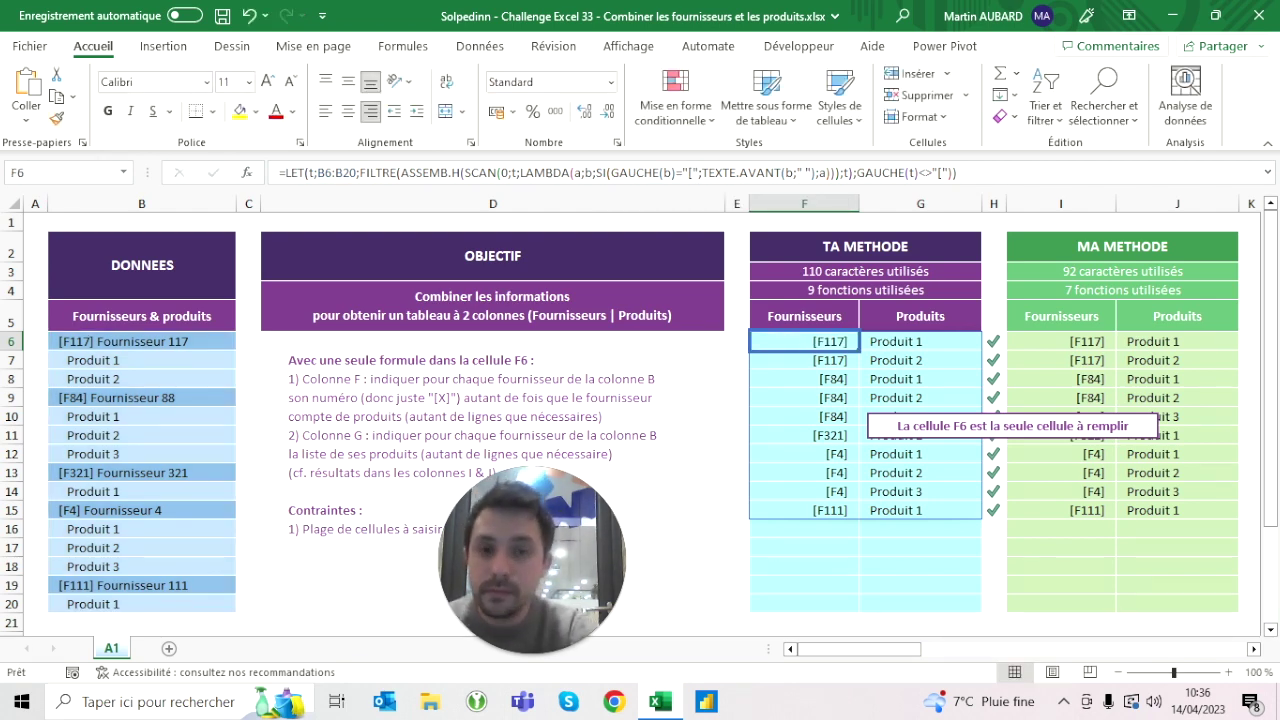
Step: Replace the SI test GAUCHE(b)="[" with b<"a", trimming the formula to 102 characters
{"action": "left_click", "coordinate": [676, 173]}
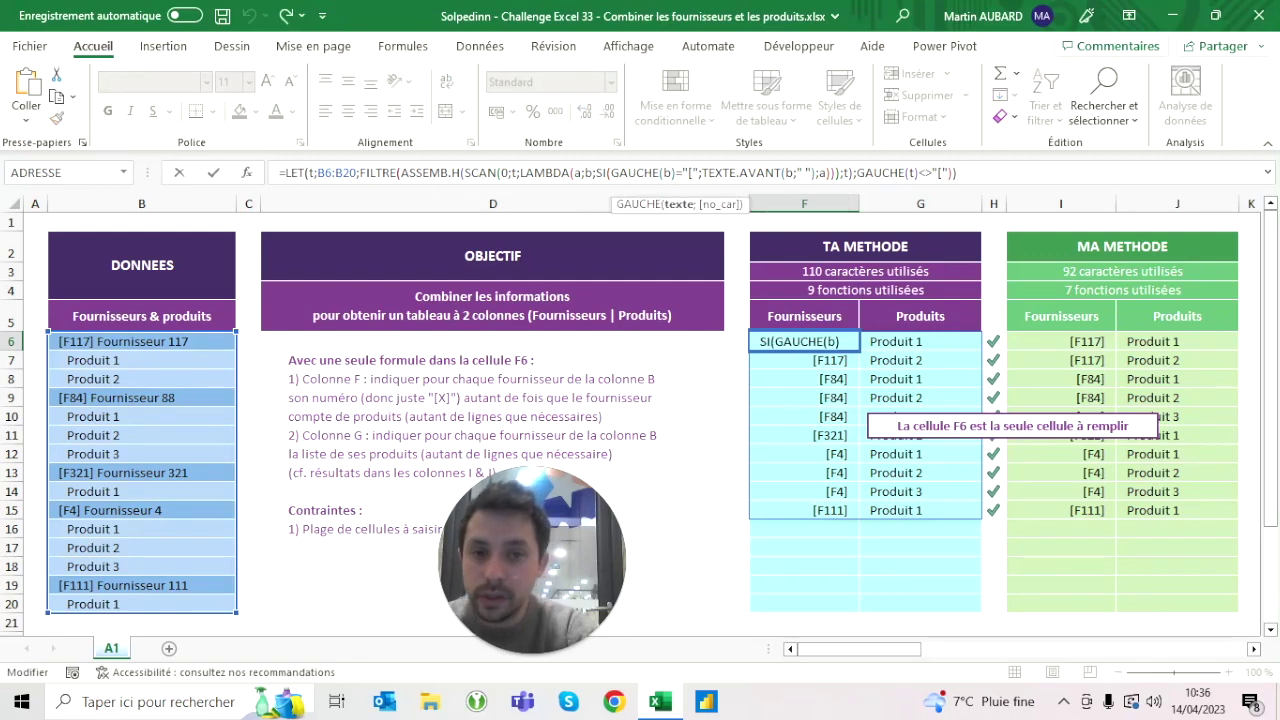
{"action": "key", "text": "BackSpace"}
{"action": "key", "text": "BackSpace"}
{"action": "key", "text": "BackSpace"}
{"action": "key", "text": "BackSpace"}
{"action": "key", "text": "BackSpace"}
{"action": "key", "text": "BackSpace"}
{"action": "key", "text": "Right"}
{"action": "key", "text": "Delete"}
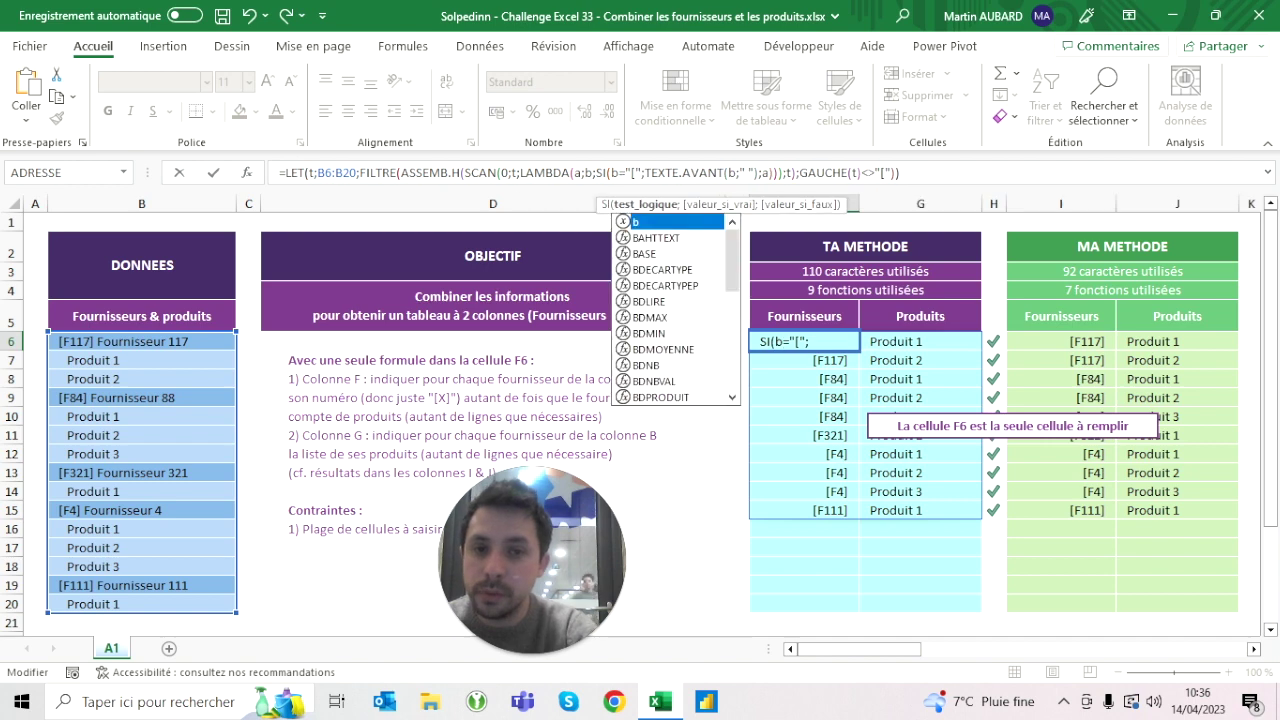
{"action": "key", "text": "Right"}
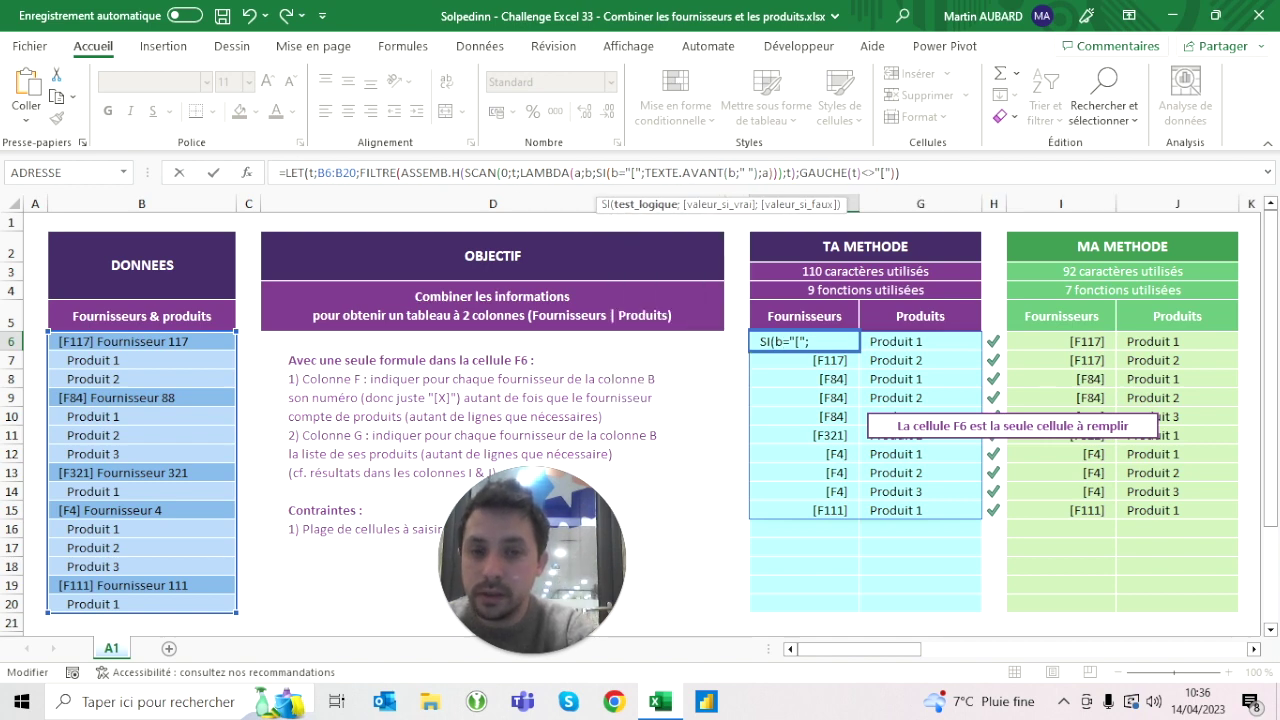
{"action": "key", "text": "BackSpace"}
{"action": "type", "text": "<"}
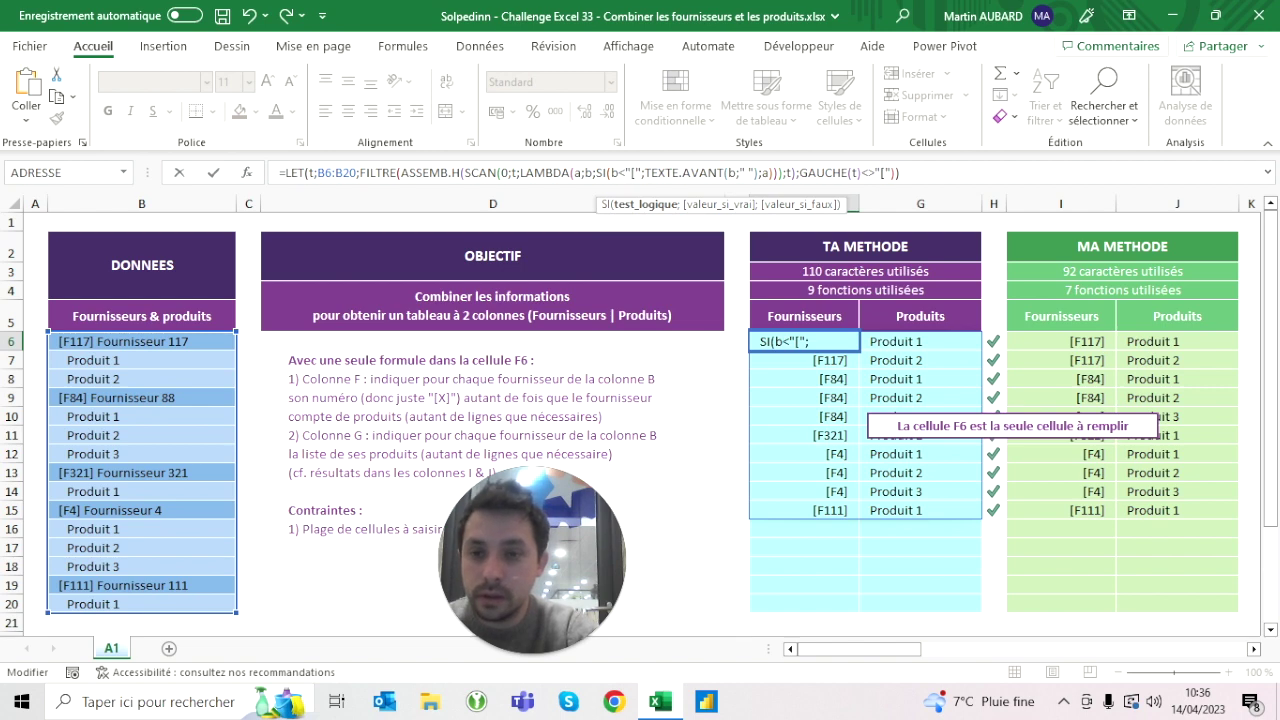
{"action": "key", "text": "BackSpace"}
{"action": "type", "text": "z"}
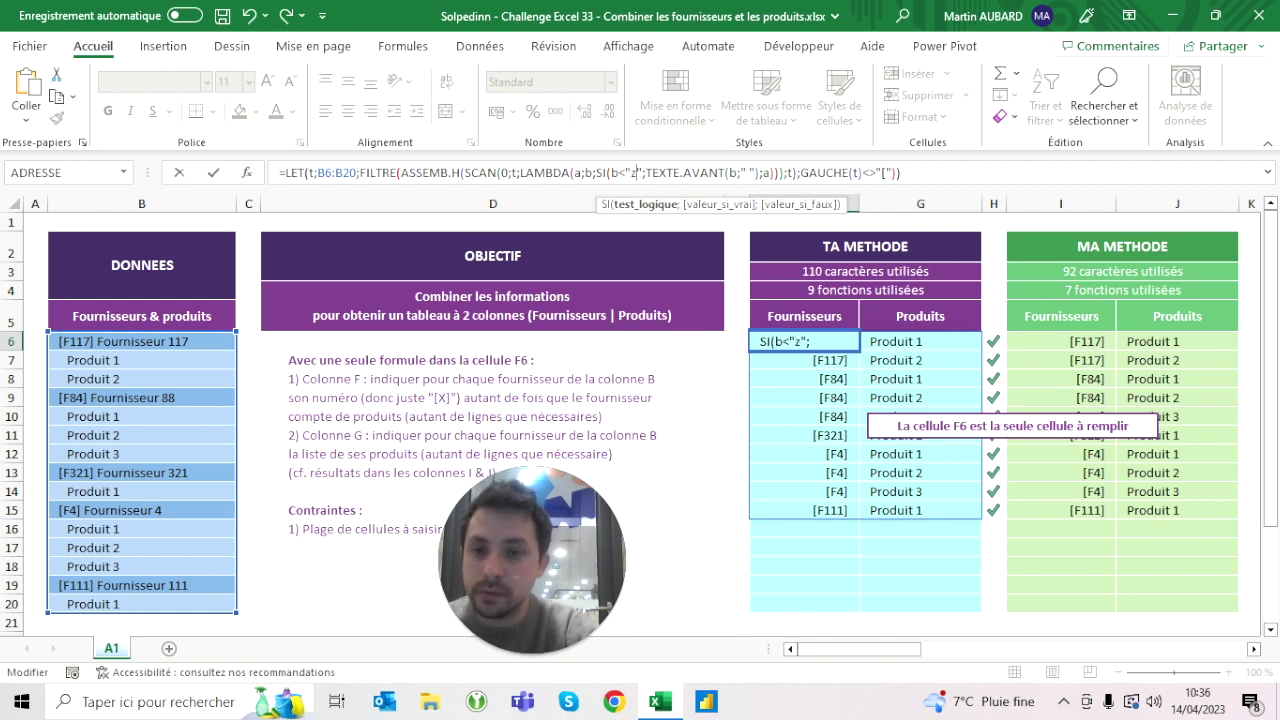
{"action": "key", "text": "BackSpace"}
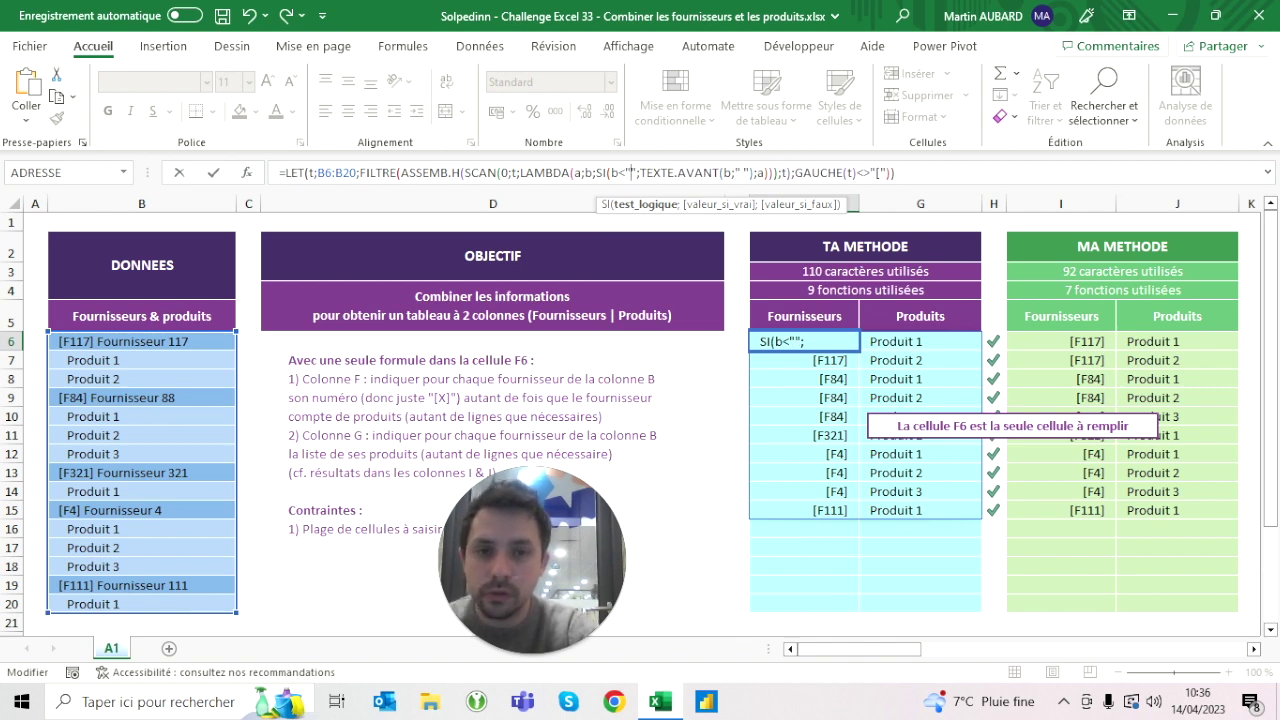
{"action": "type", "text": "a"}
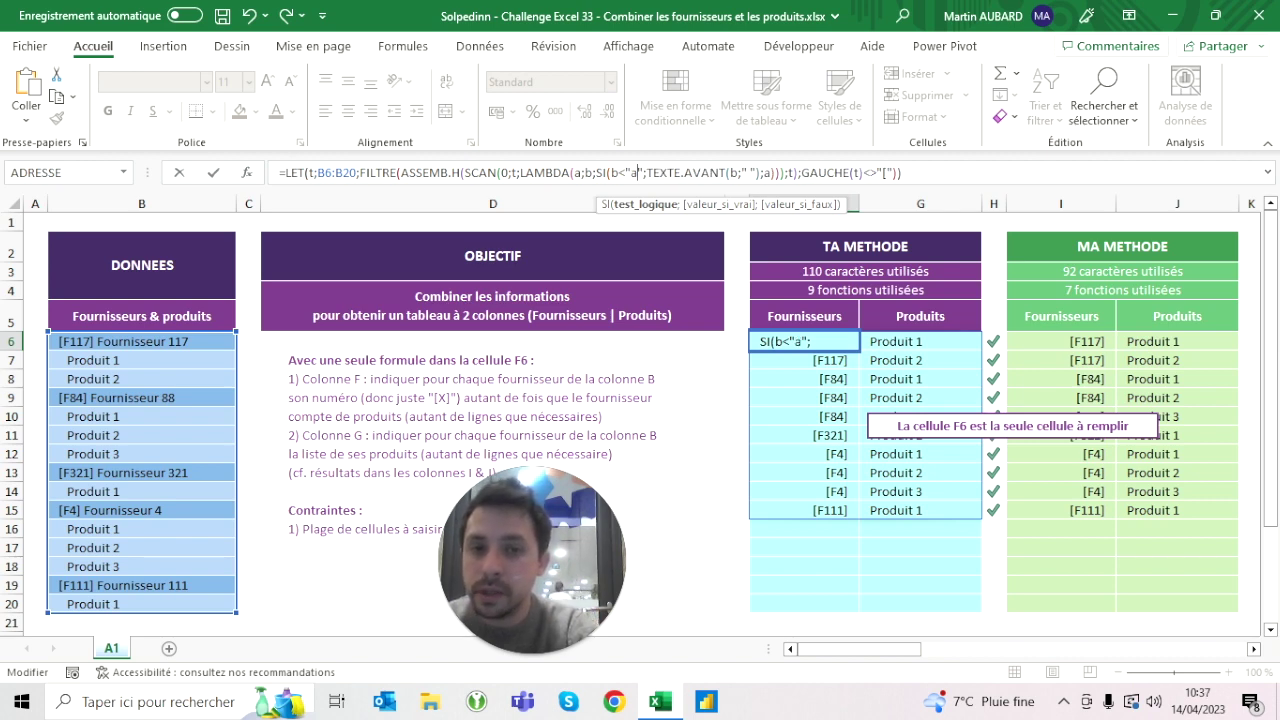
{"action": "key", "text": "ctrl+Return"}
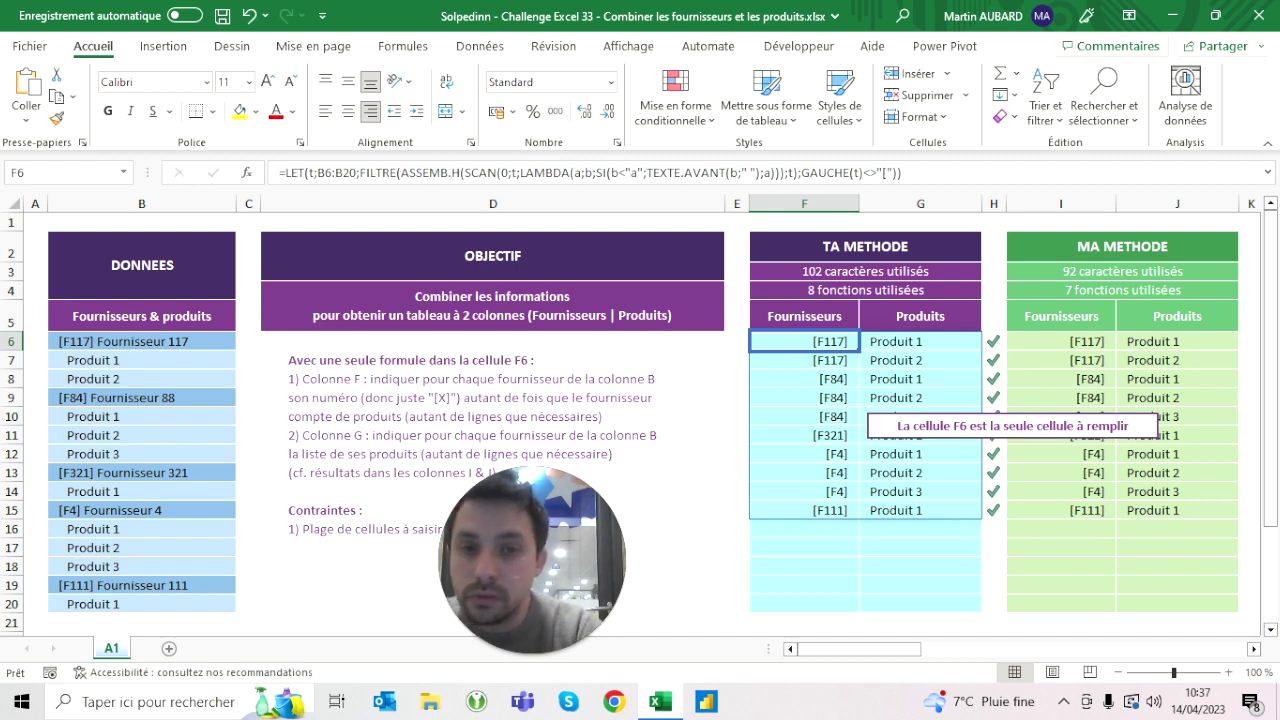
{"action": "left_click", "coordinate": [616, 172]}
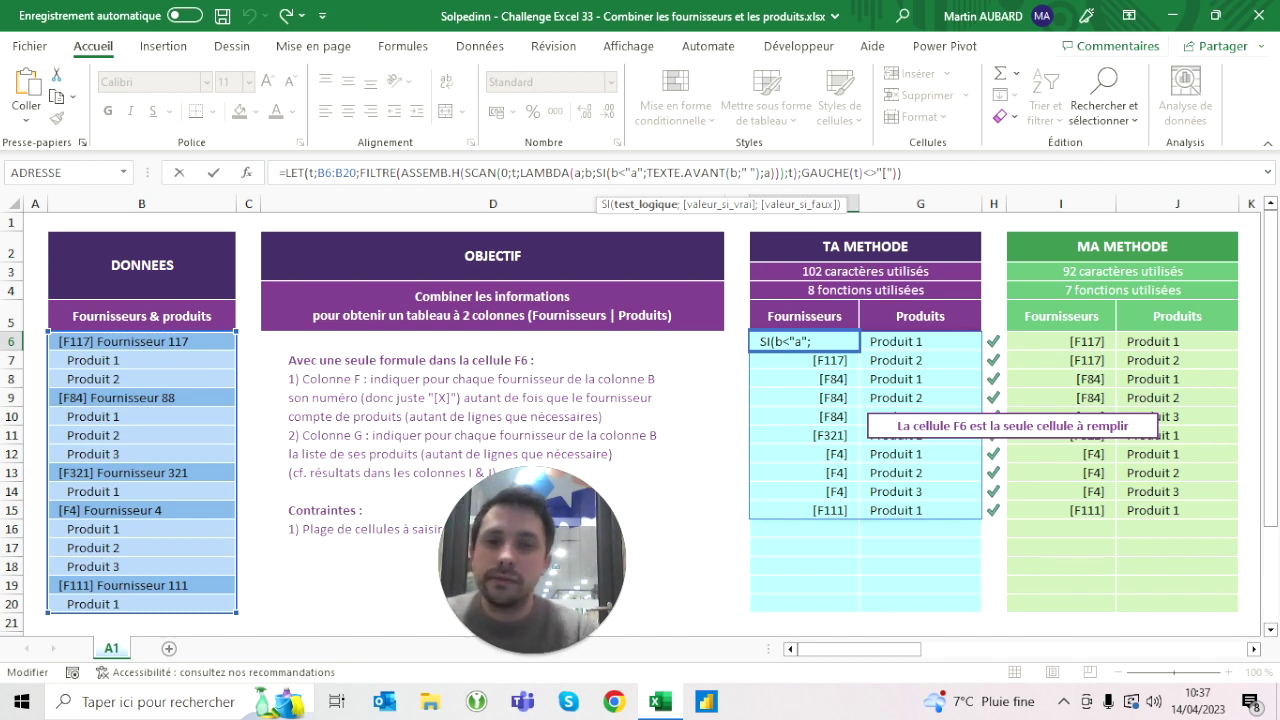
Step: Change F6's comparison letter to "q" and check the product name in B7
{"action": "type", "text": "q"}
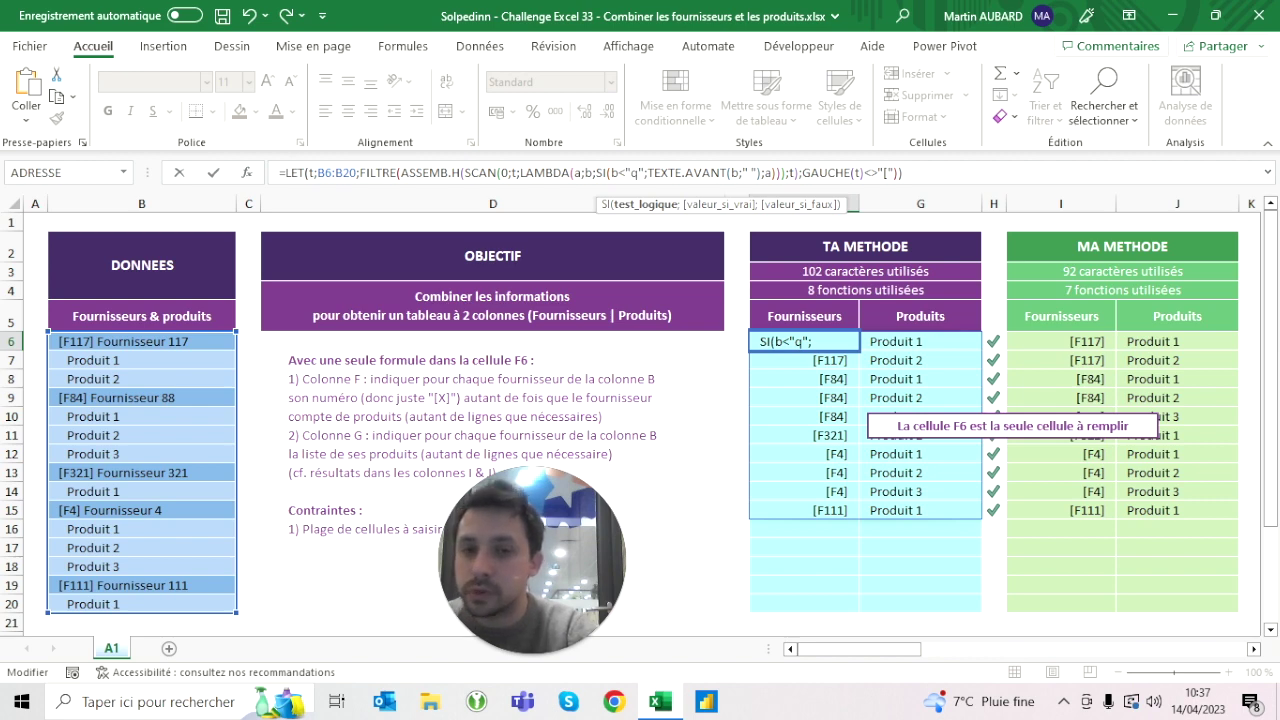
{"action": "key", "text": "ctrl+Return"}
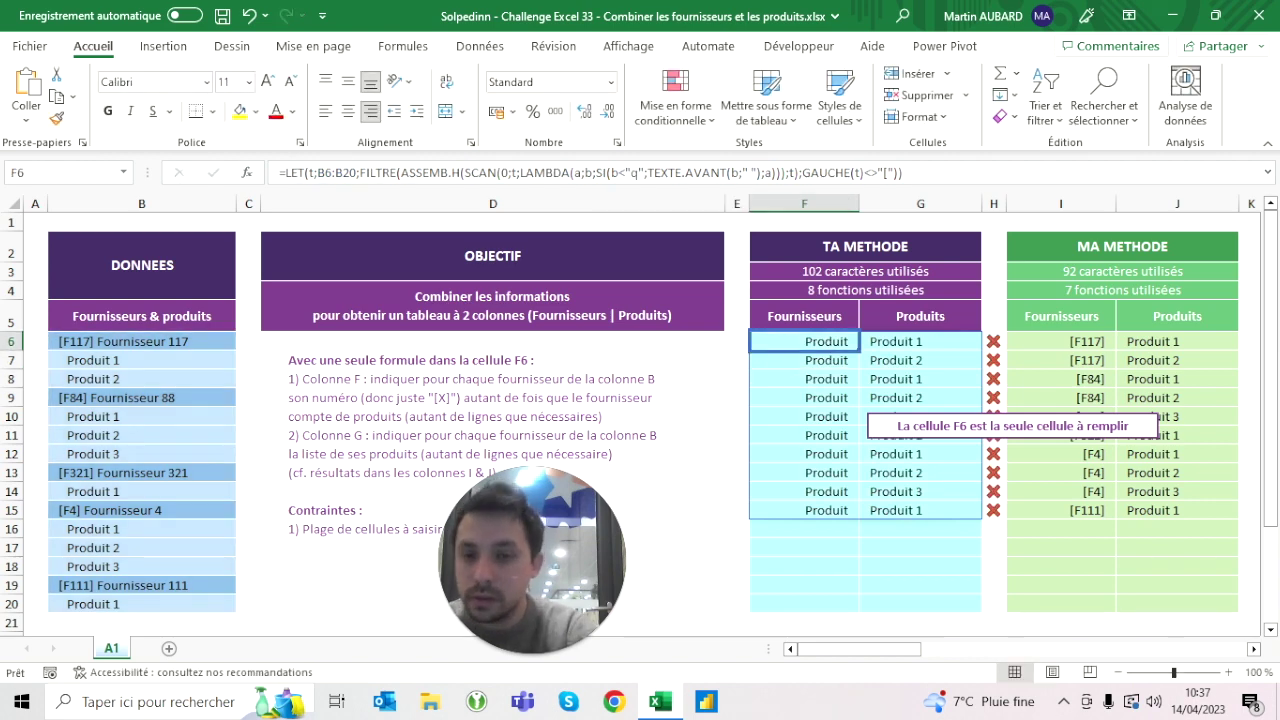
{"action": "left_click", "coordinate": [141, 360]}
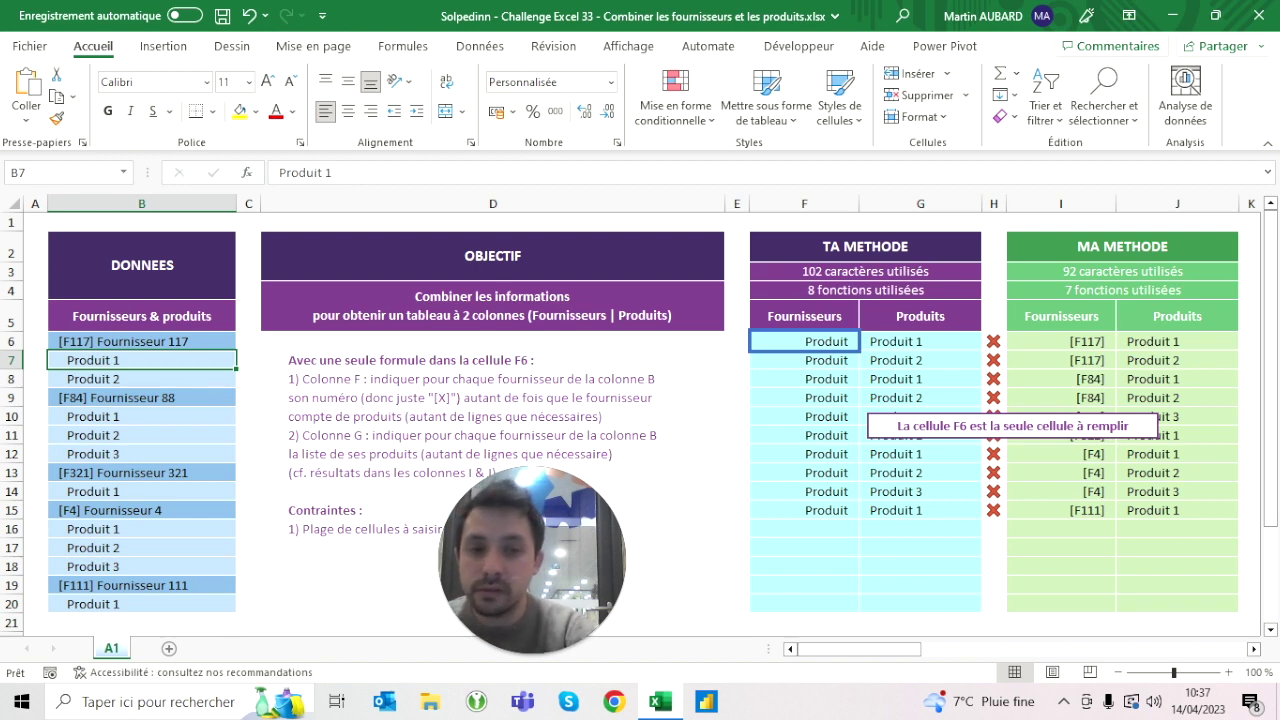
Step: Switch F6's comparison letter back to "p" and confirm the formula
{"action": "left_click", "coordinate": [804, 316]}
{"action": "left_click", "coordinate": [804, 341]}
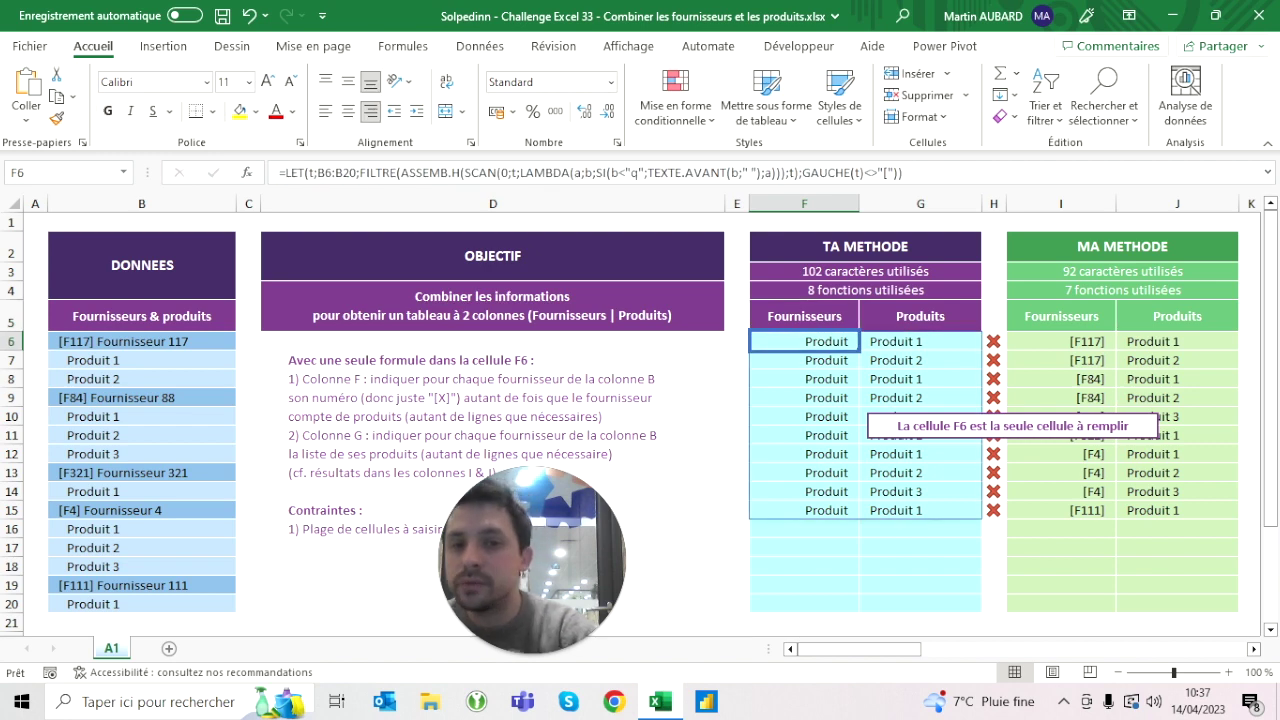
{"action": "left_click", "coordinate": [642, 172]}
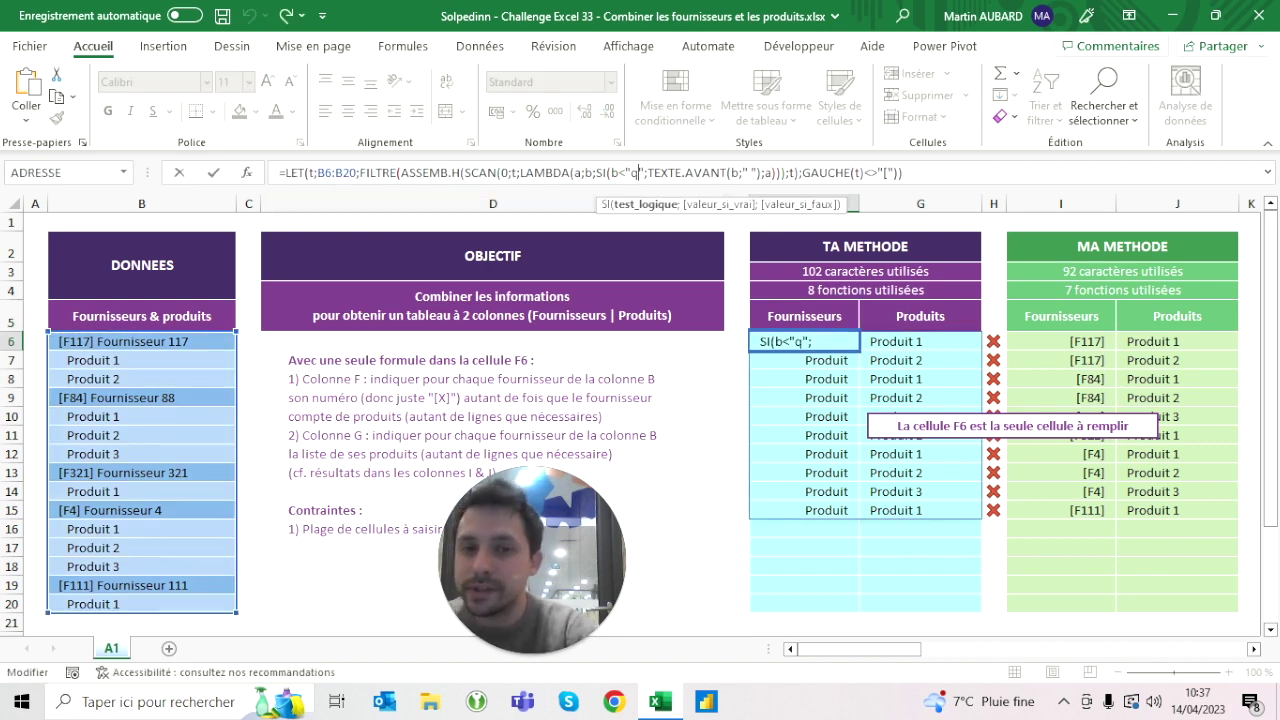
{"action": "key", "text": "BackSpace"}
{"action": "type", "text": "p"}
{"action": "key", "text": "ctrl+Return"}
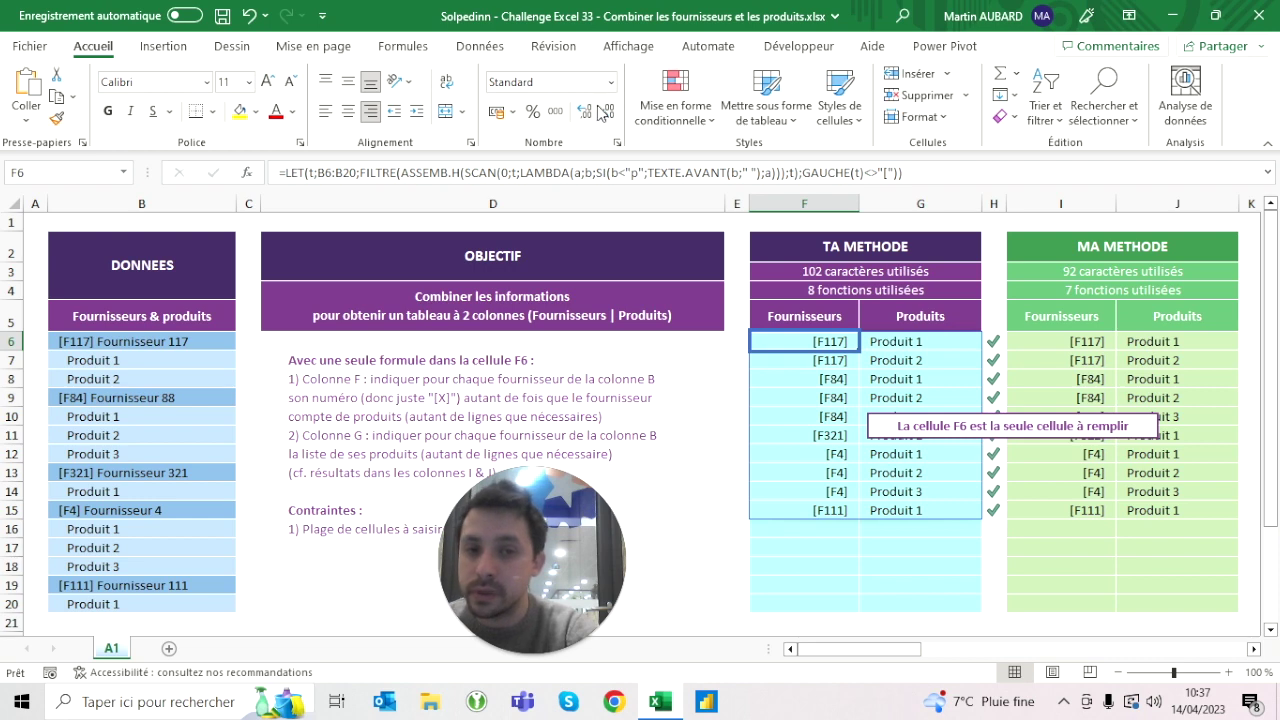
{"action": "left_click", "coordinate": [648, 173]}
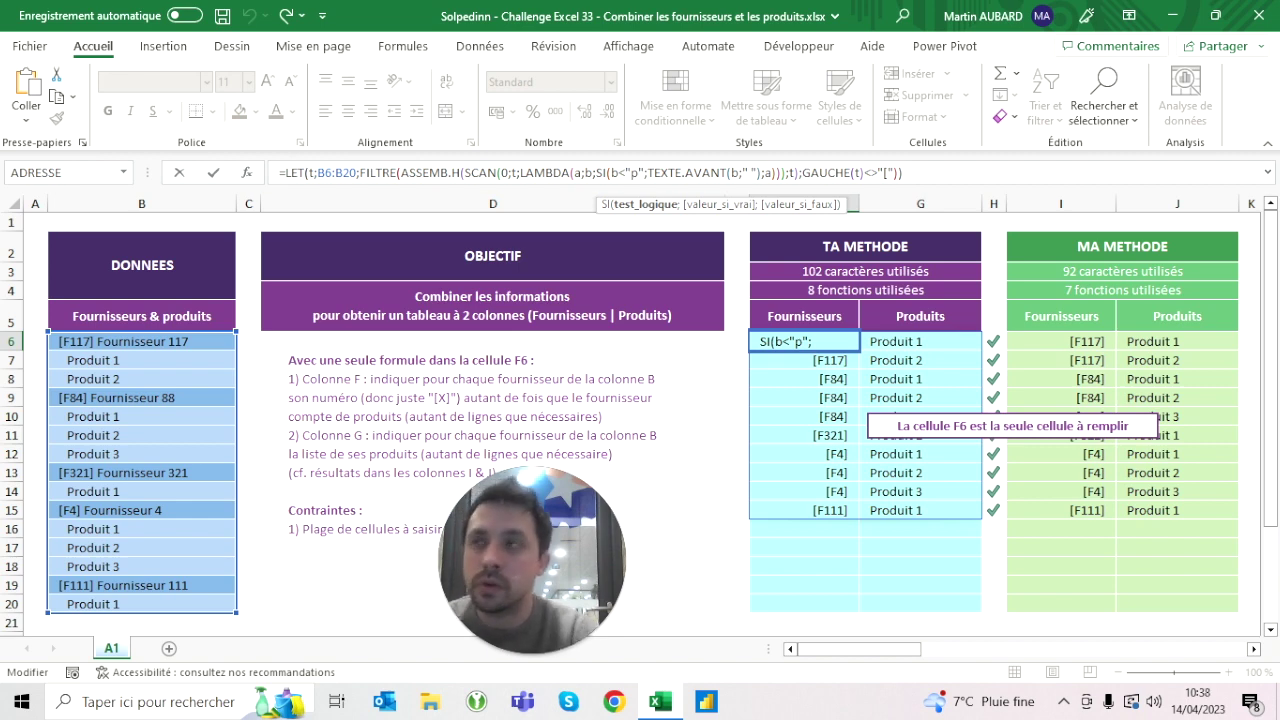
Step: Change F6's comparison from "p" to "a", then try it with an empty comparison
{"action": "key", "text": "BackSpace"}
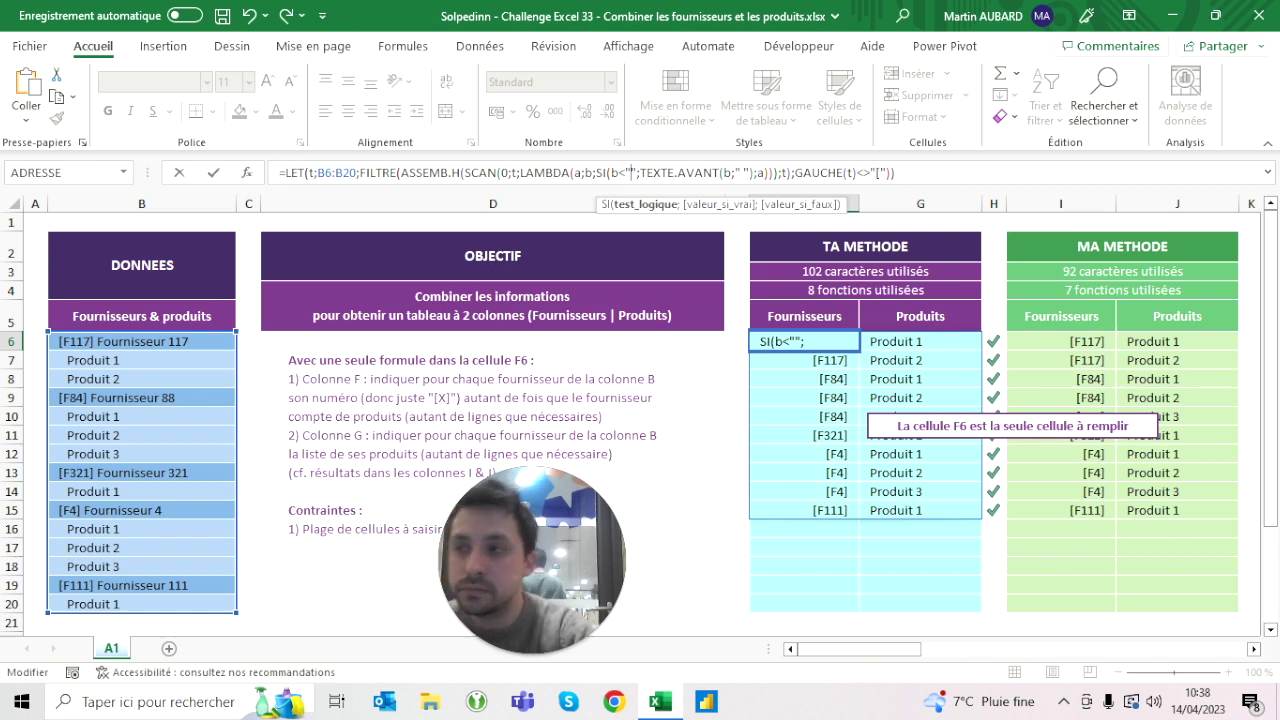
{"action": "type", "text": "a"}
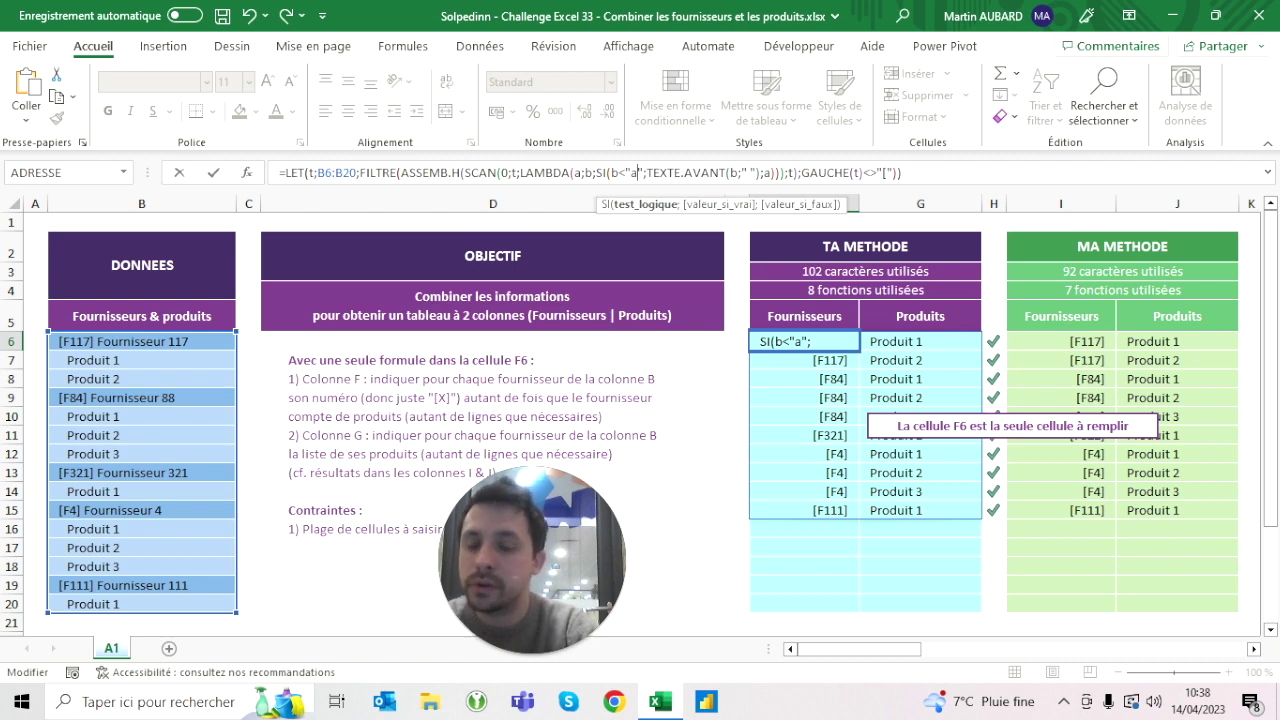
{"action": "key", "text": "Return"}
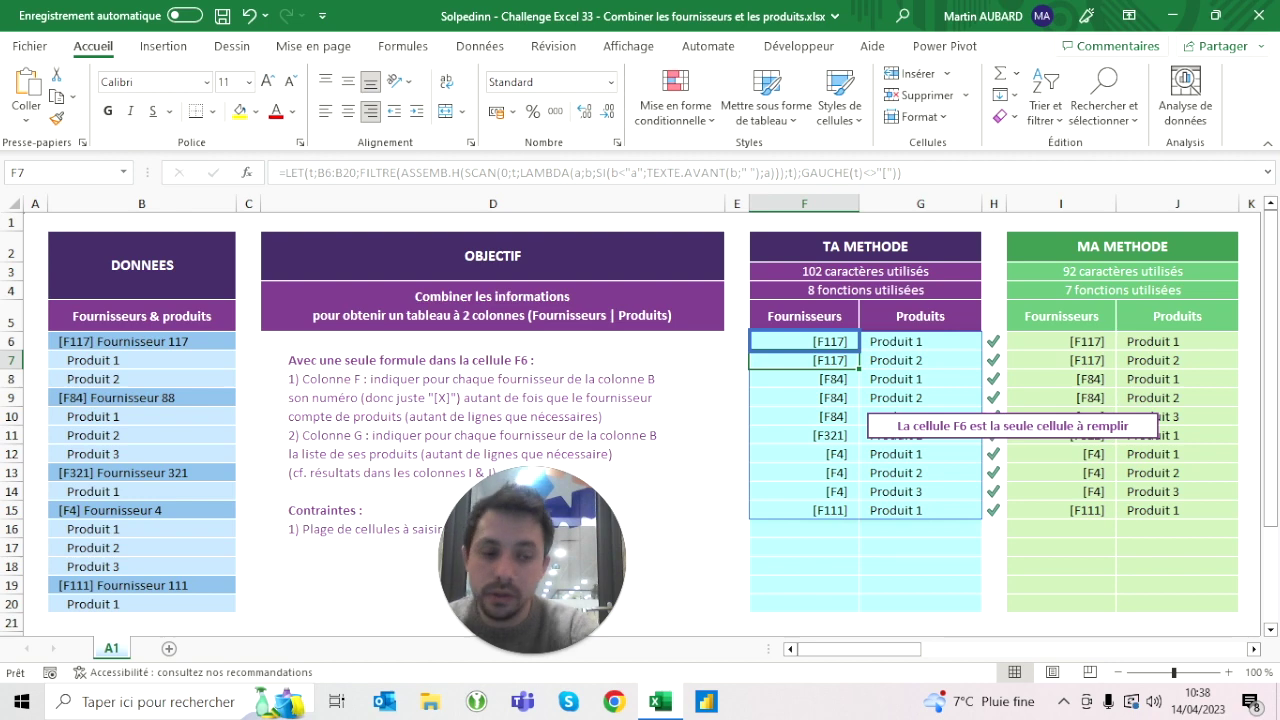
{"action": "left_click", "coordinate": [804, 341]}
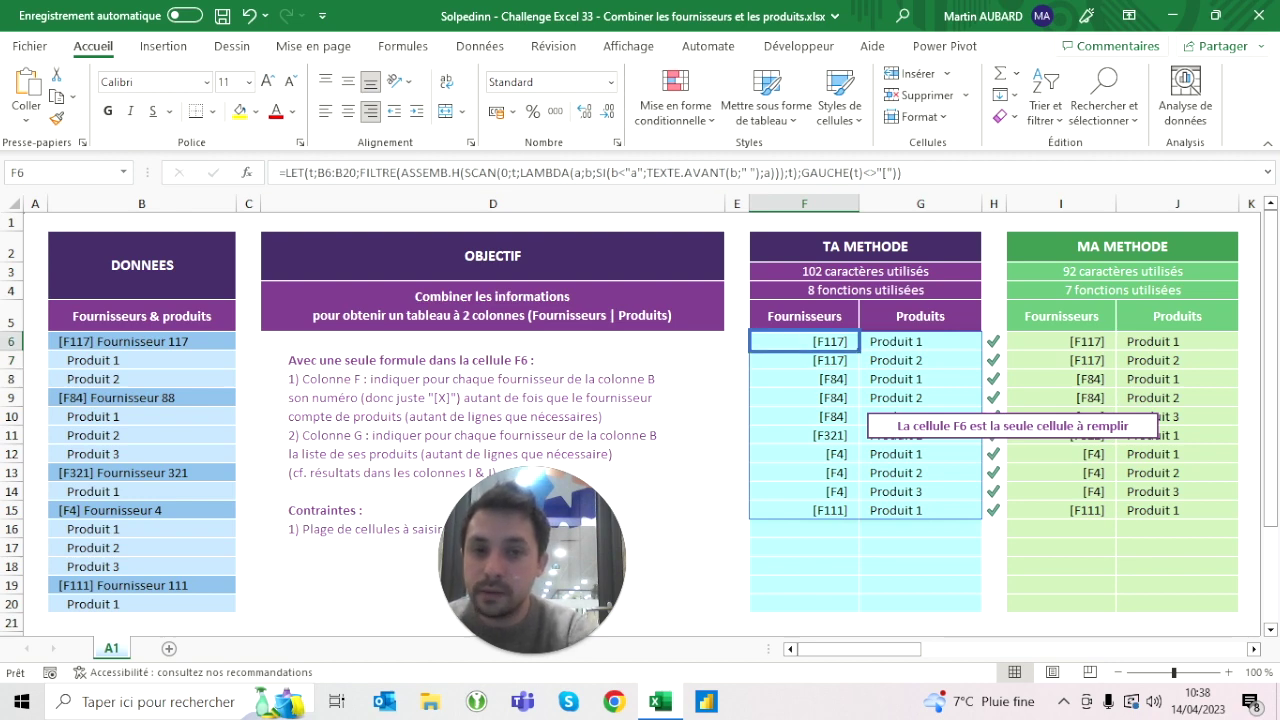
{"action": "left_click", "coordinate": [633, 172]}
{"action": "key", "text": "BackSpace"}
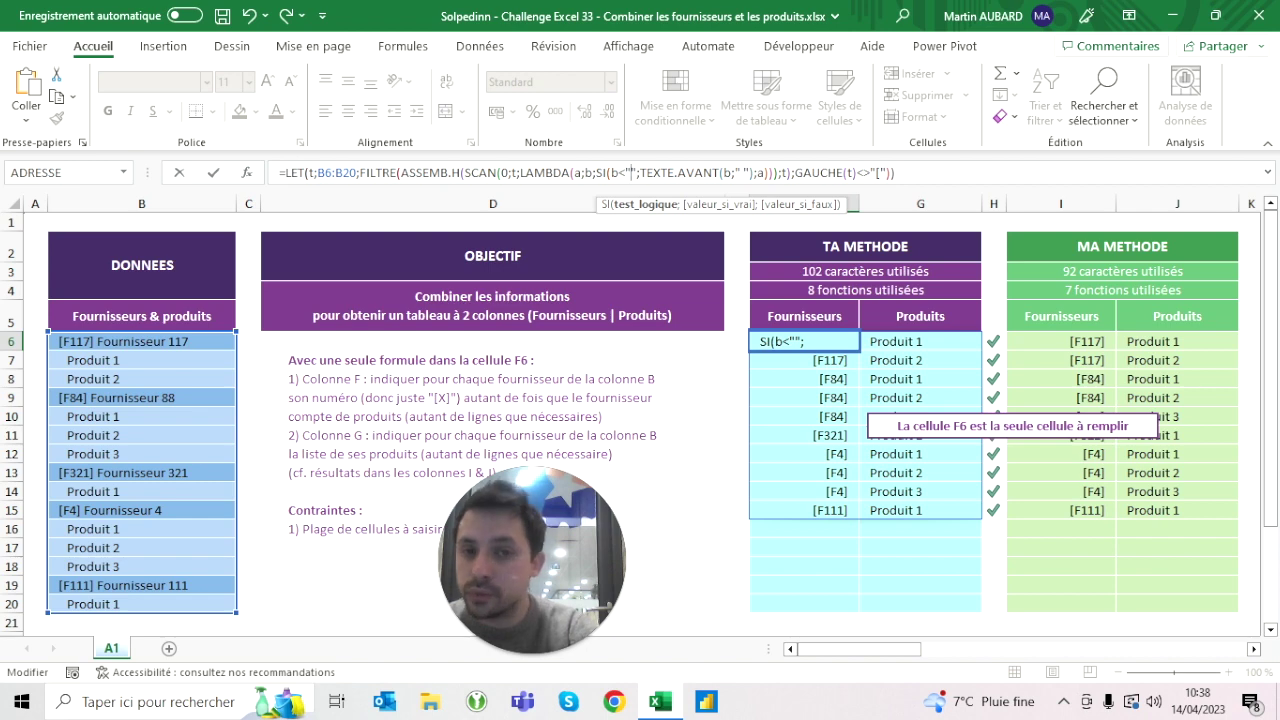
{"action": "key", "text": "ctrl+Return"}
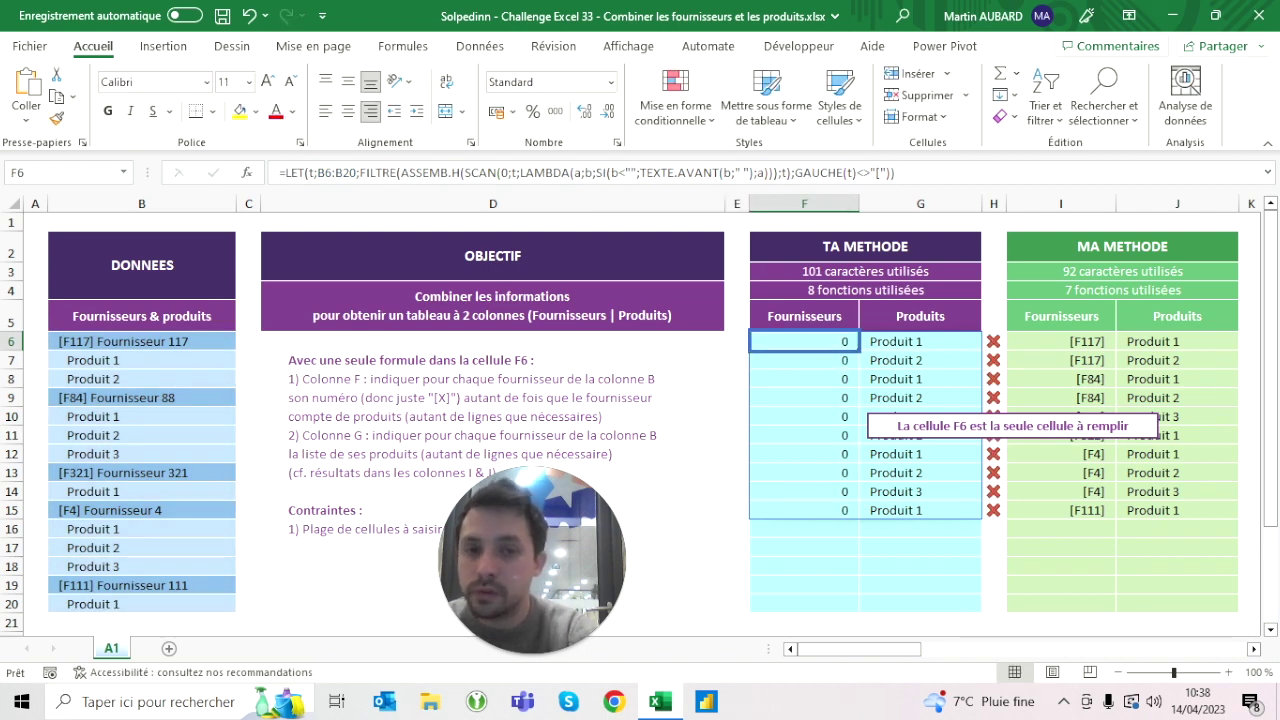
Step: Test F6's comparison with "a", then a hyphen, then "a" again
{"action": "left_click", "coordinate": [631, 172]}
{"action": "type", "text": "a"}
{"action": "key", "text": "ctrl+Return"}
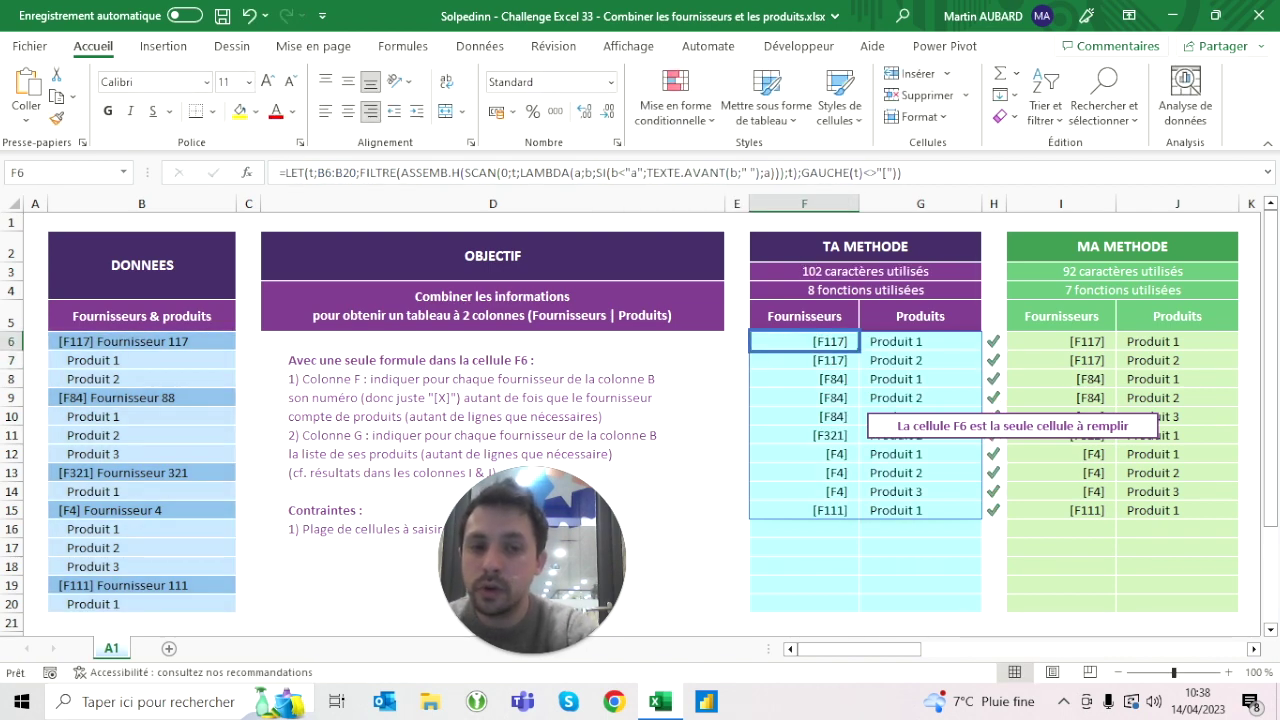
{"action": "key", "text": "F2"}
{"action": "key", "text": "BackSpace"}
{"action": "type", "text": "-"}
{"action": "key", "text": "ctrl+Return"}
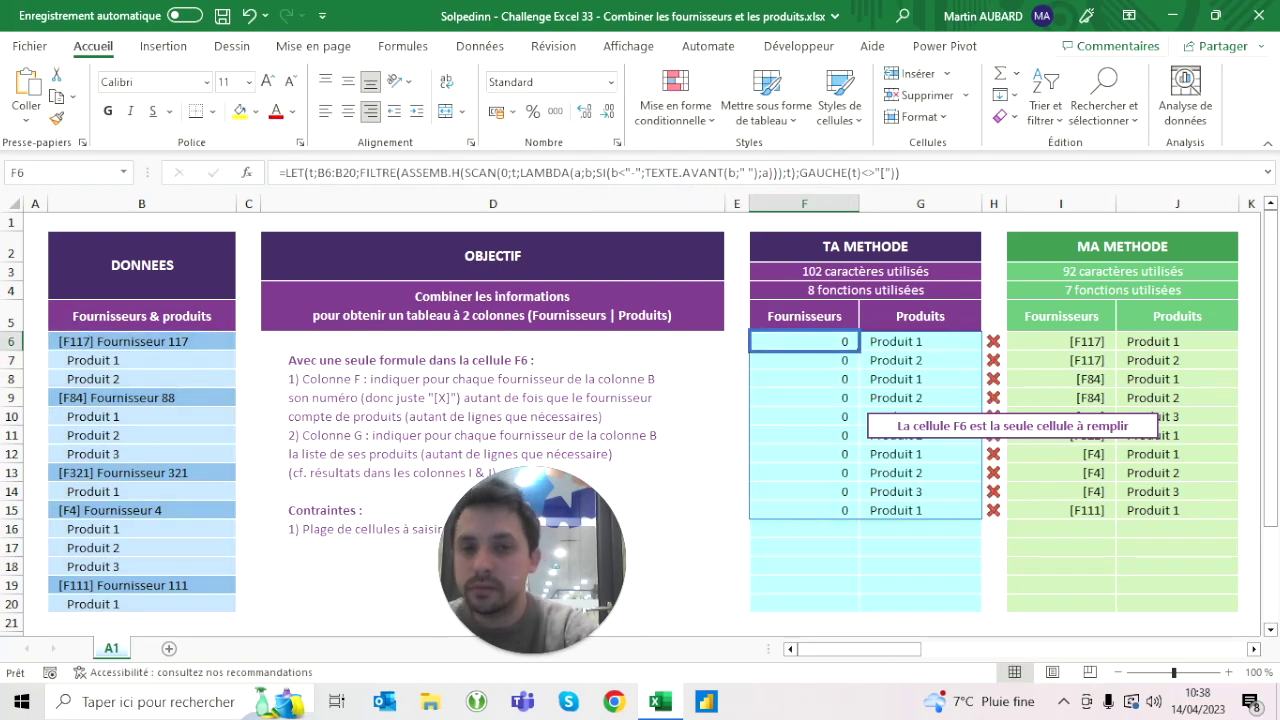
{"action": "key", "text": "F2"}
{"action": "key", "text": "BackSpace"}
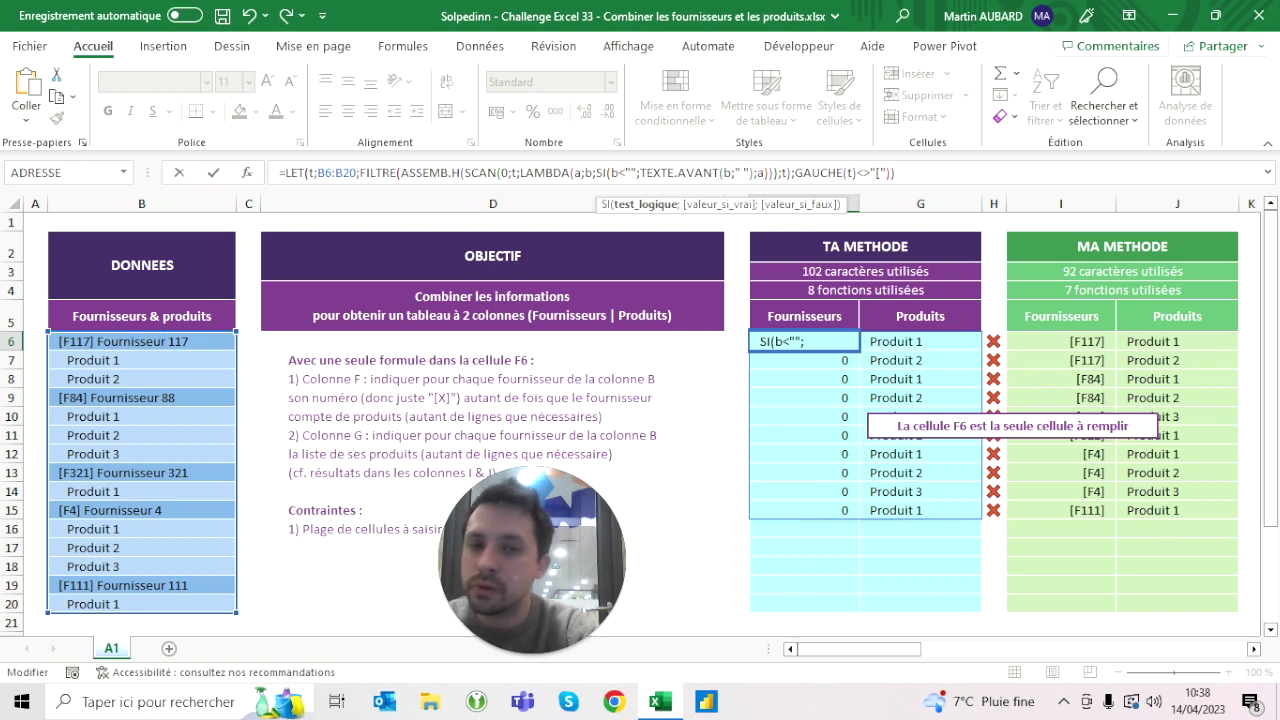
{"action": "type", "text": "a"}
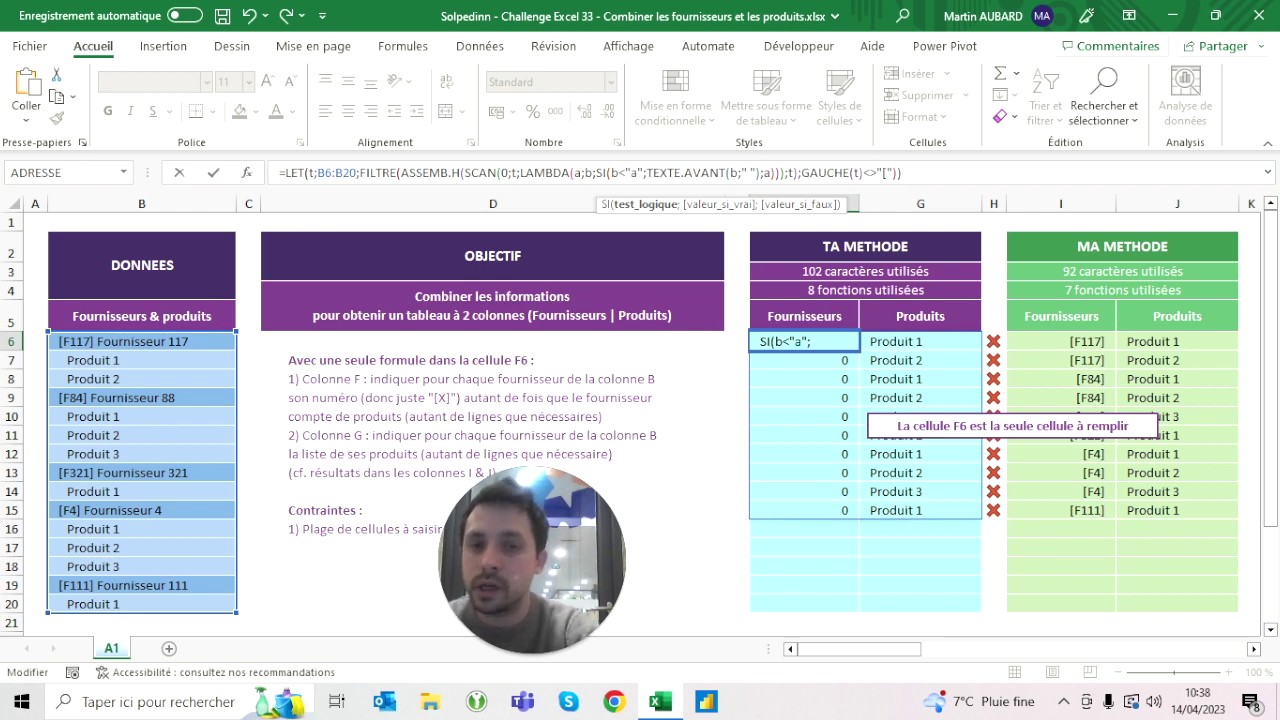
{"action": "key", "text": "ctrl+Return"}
Step: Make F6 compare b against 0, removing the quotes so it tests b<0
{"action": "left_click", "coordinate": [634, 172]}
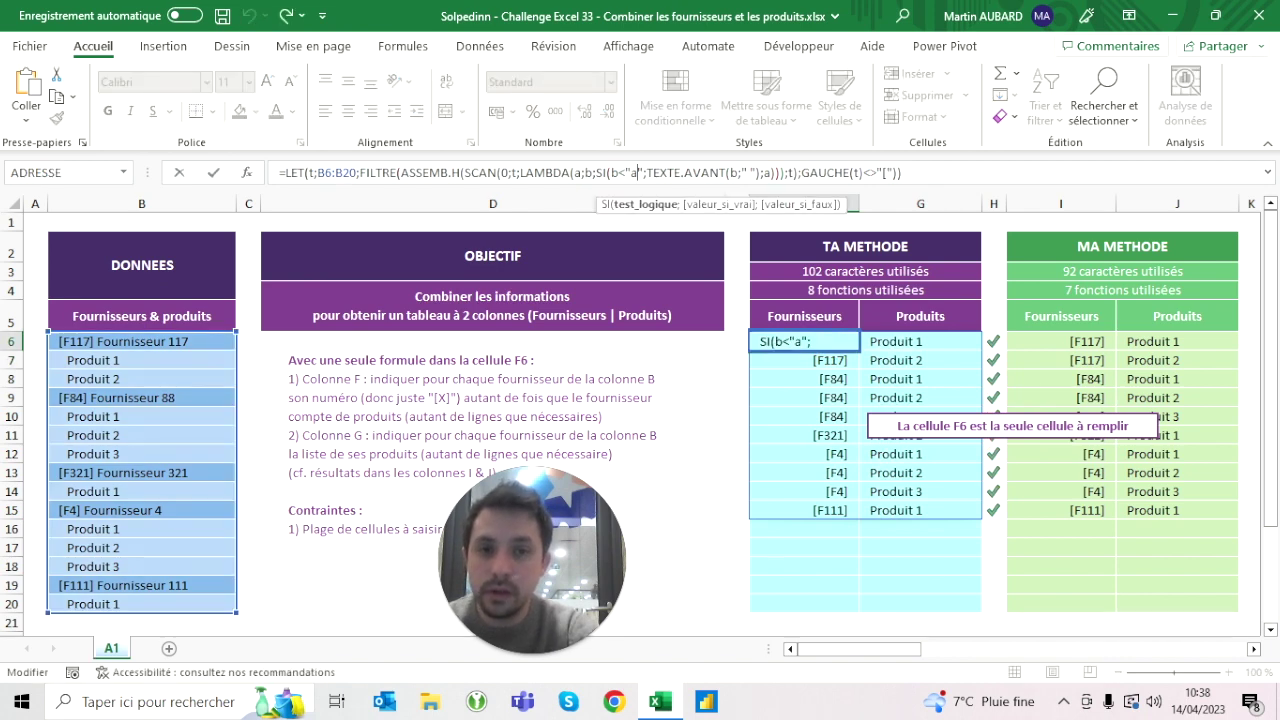
{"action": "key", "text": "BackSpace"}
{"action": "type", "text": "0"}
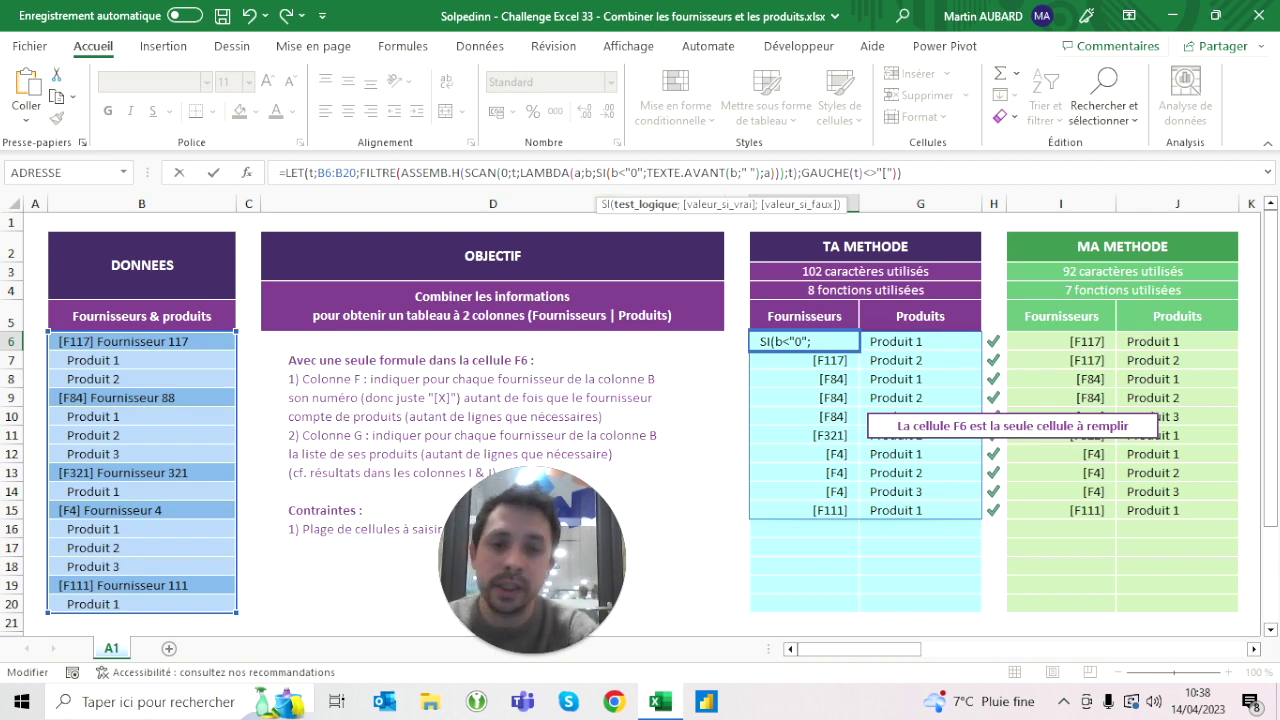
{"action": "key", "text": "ctrl+Return"}
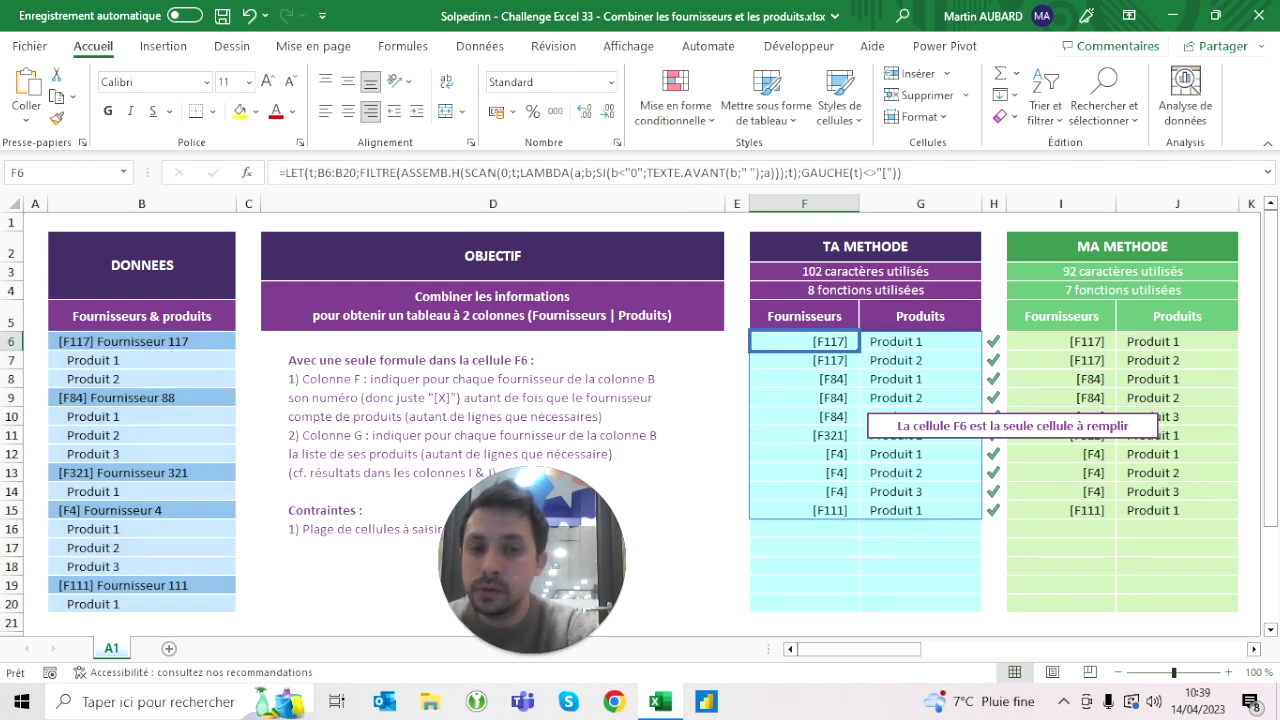
{"action": "left_click", "coordinate": [645, 176]}
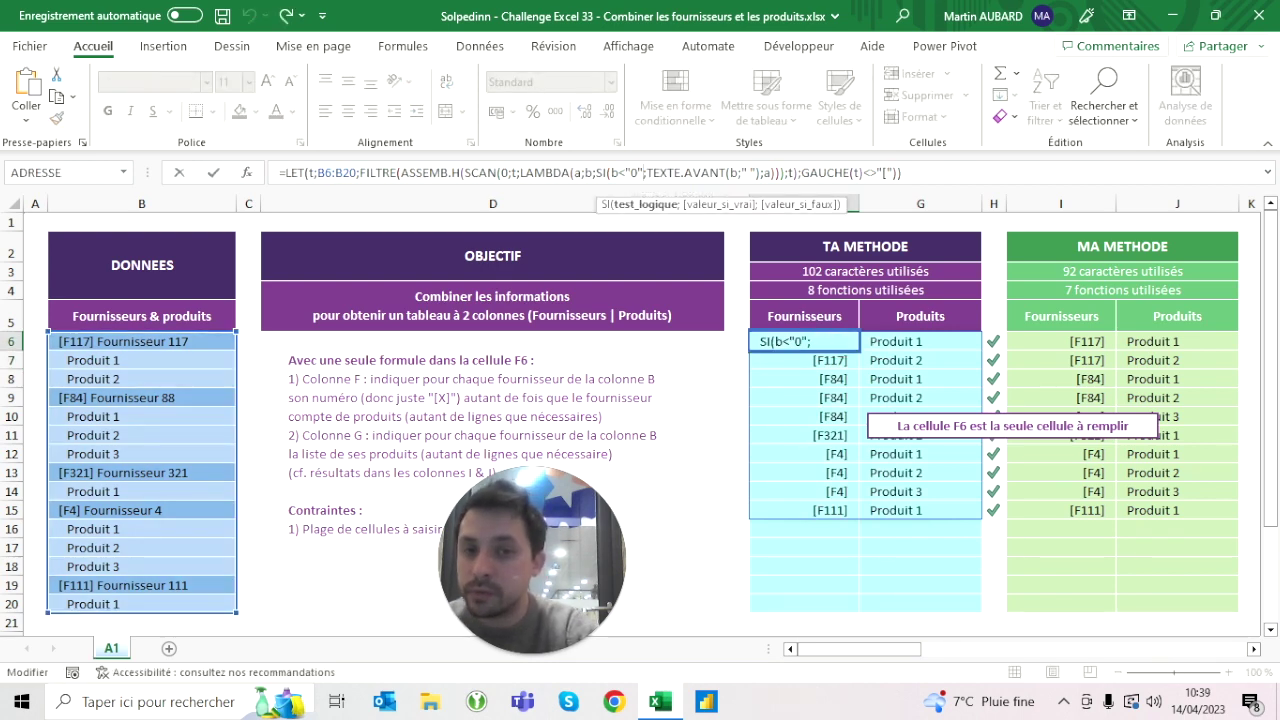
{"action": "key", "text": "BackSpace"}
{"action": "key", "text": "Left"}
{"action": "key", "text": "BackSpace"}
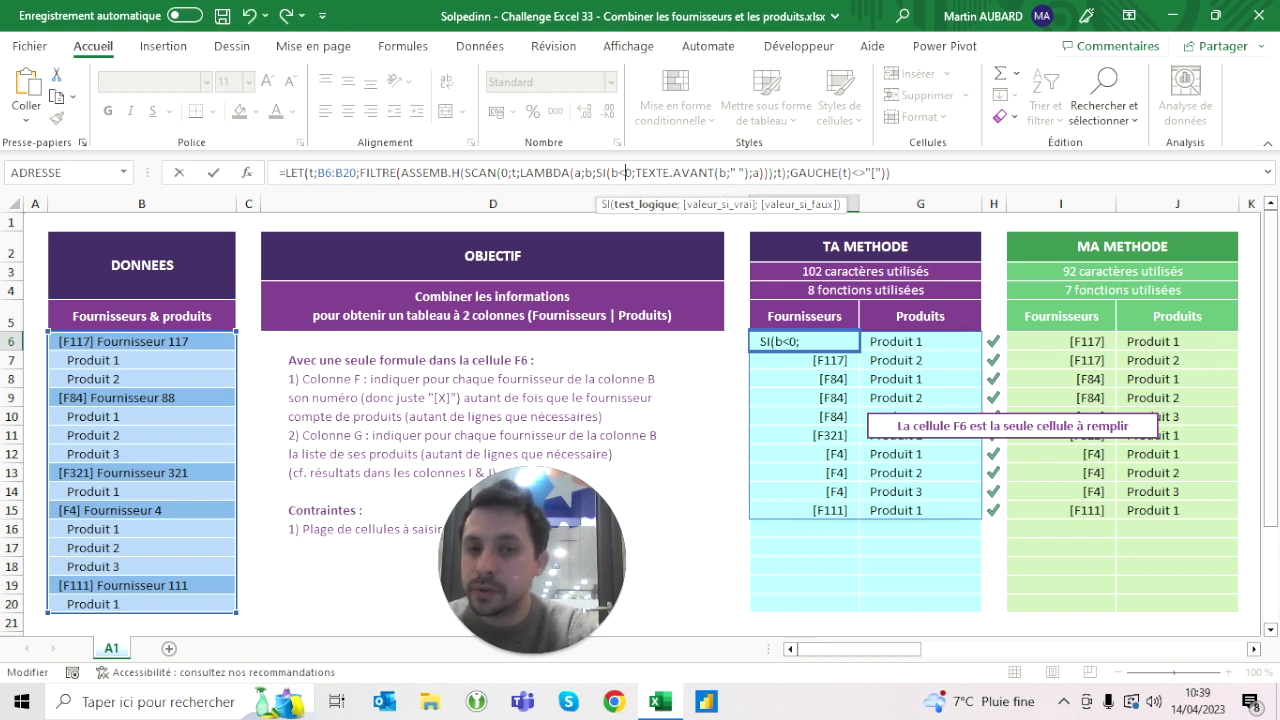
{"action": "key", "text": "ctrl+Return"}
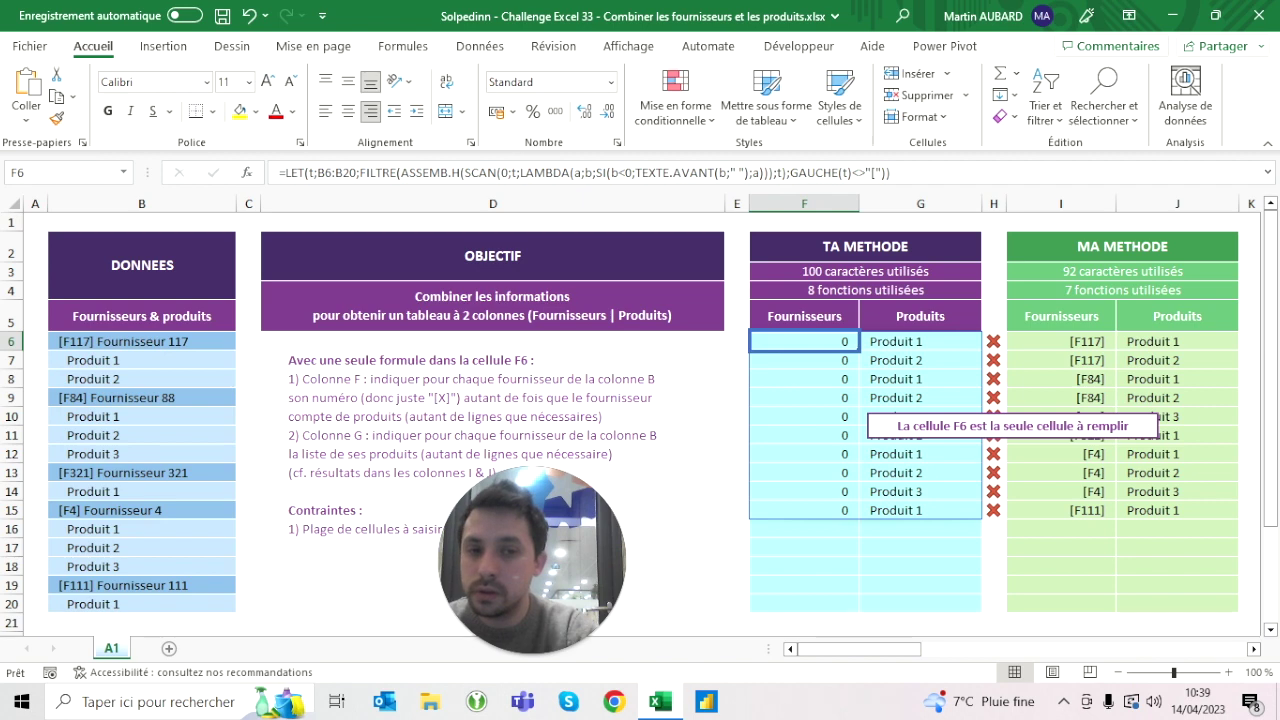
Step: Restore the b<"a" comparison in F6 after the 0 test zeroed column F
{"action": "key", "text": "F2"}
{"action": "type", "text": "\""}
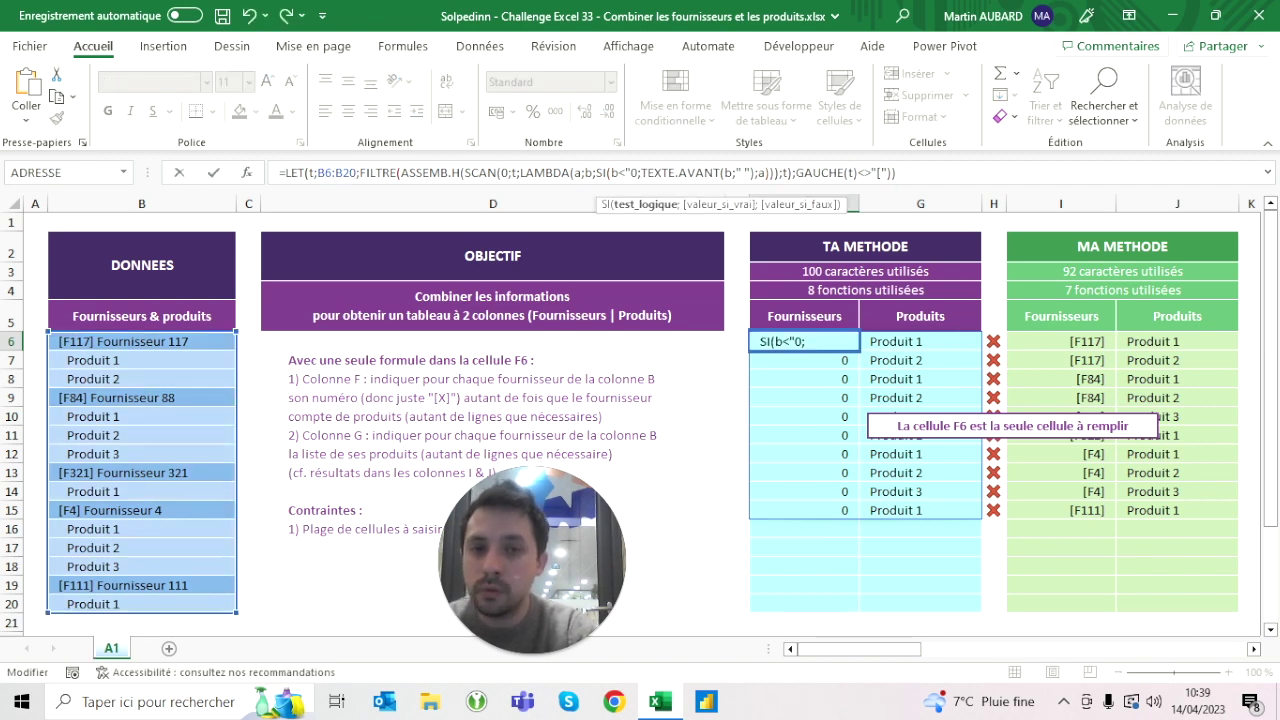
{"action": "key", "text": "BackSpace"}
{"action": "type", "text": "a\""}
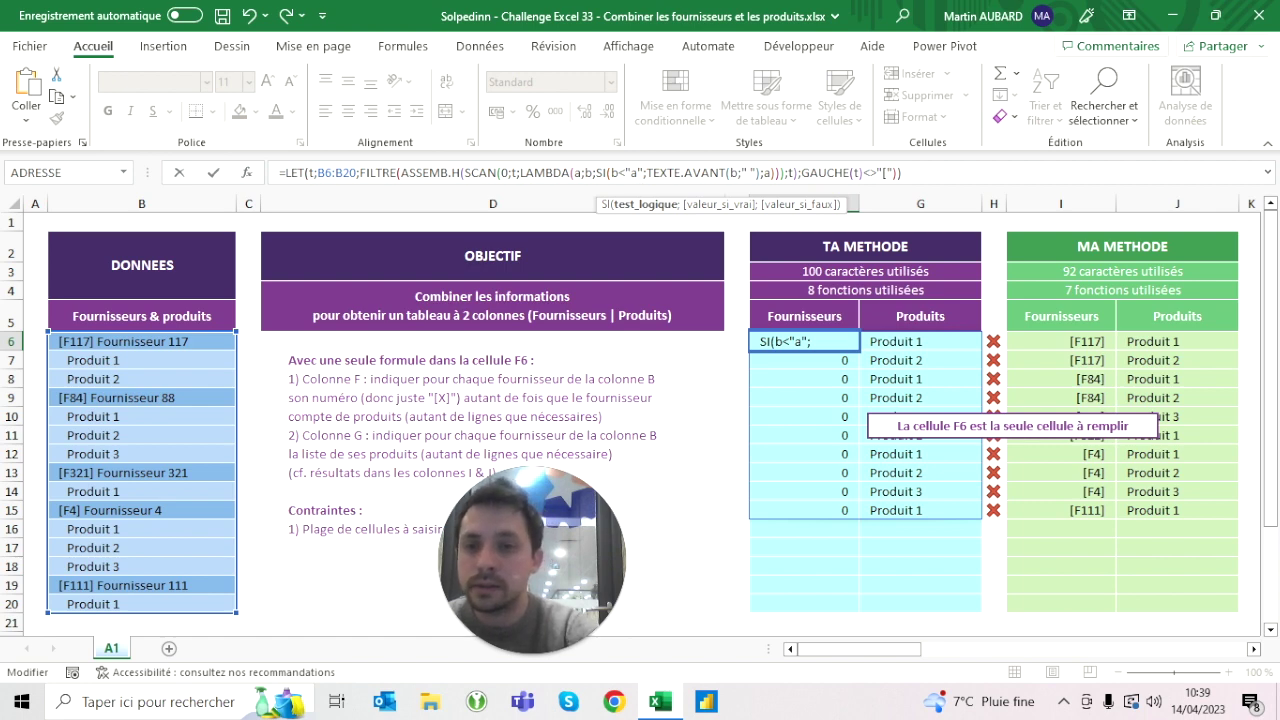
{"action": "key", "text": "ctrl+Return"}
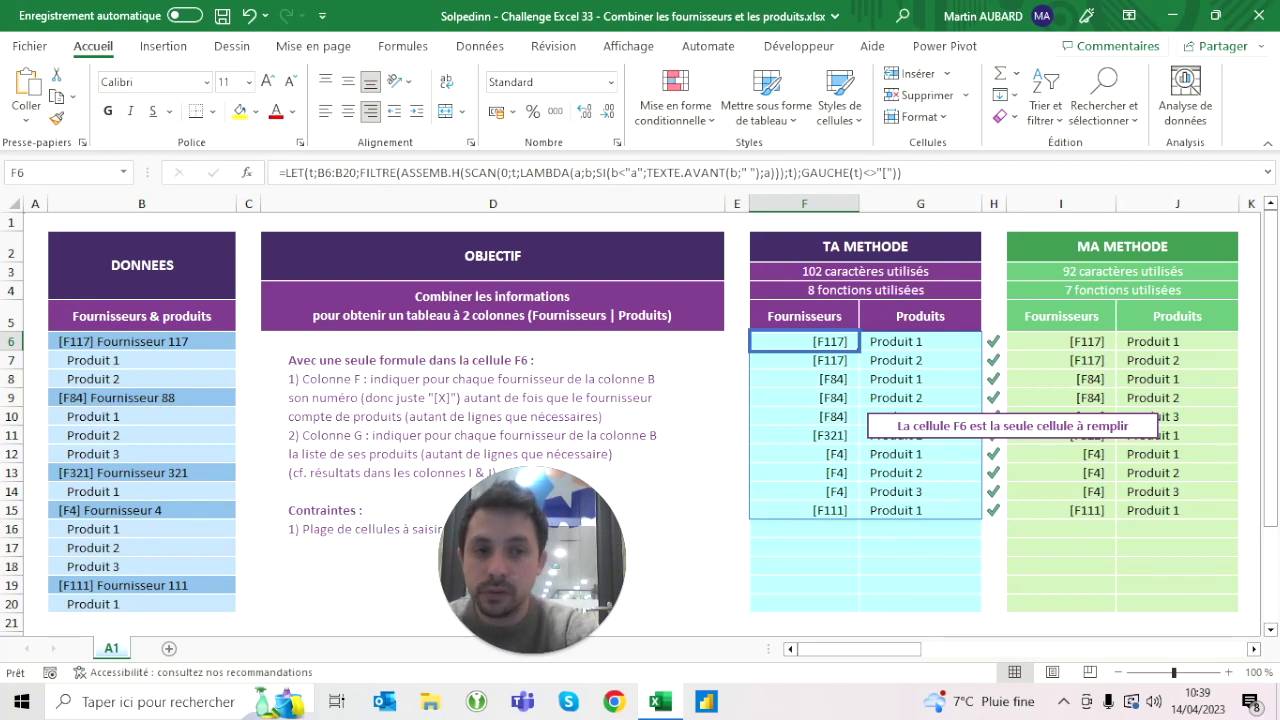
{"action": "left_click", "coordinate": [904, 172]}
Step: Replace the GAUCHE(t)<>"[" test at the end of F6's formula with t<"a"
{"action": "key", "text": "Left"}
{"action": "key", "text": "BackSpace"}
{"action": "key", "text": "BackSpace"}
{"action": "key", "text": "BackSpace"}
{"action": "type", "text": "t<"}
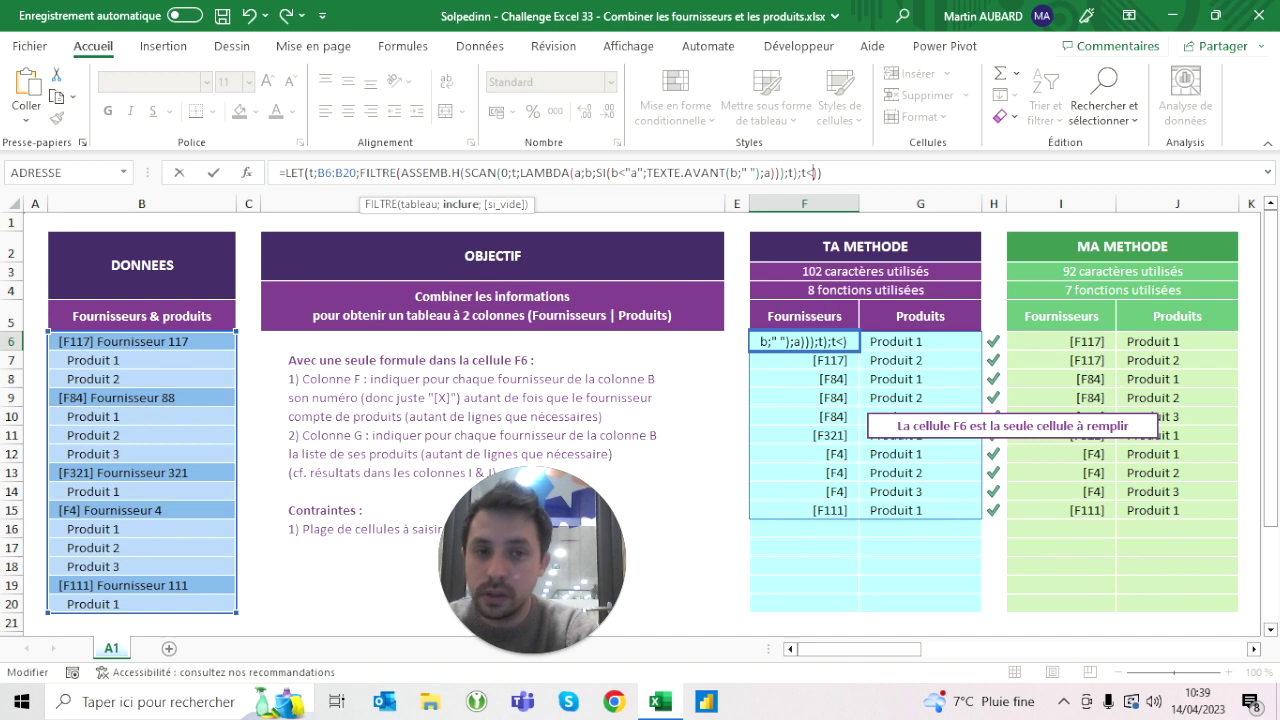
{"action": "type", "text": "\"a\""}
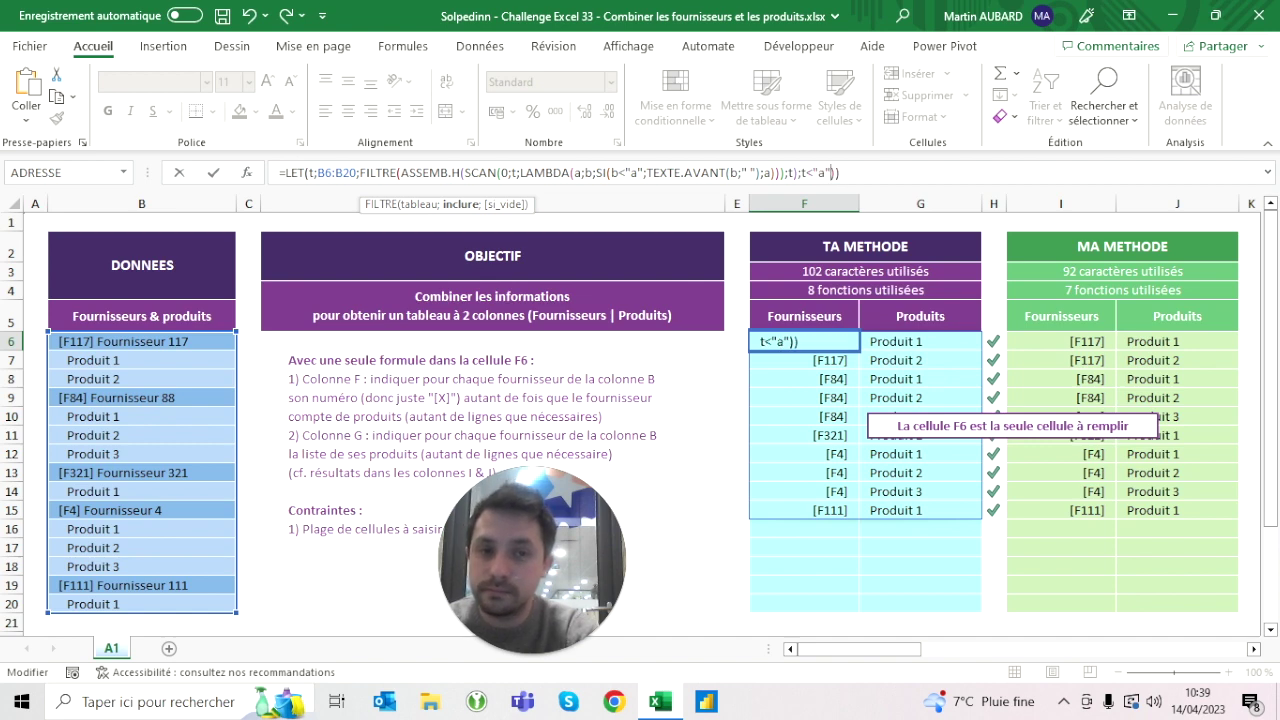
{"action": "key", "text": "ctrl+Return"}
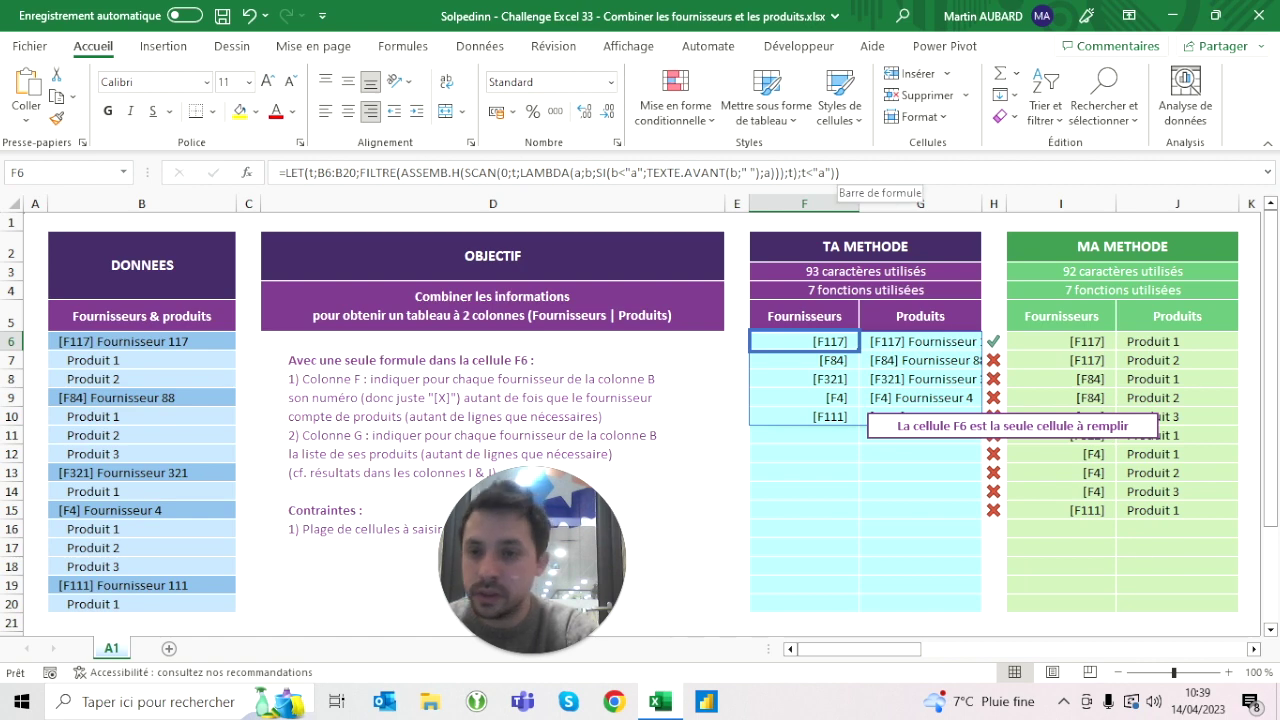
Step: Flip the final test to t>"a", cancel the stray entry in F7, and return to F6
{"action": "left_click", "coordinate": [819, 173]}
{"action": "key", "text": "BackSpace"}
{"action": "type", "text": ">"}
{"action": "key", "text": "Return"}
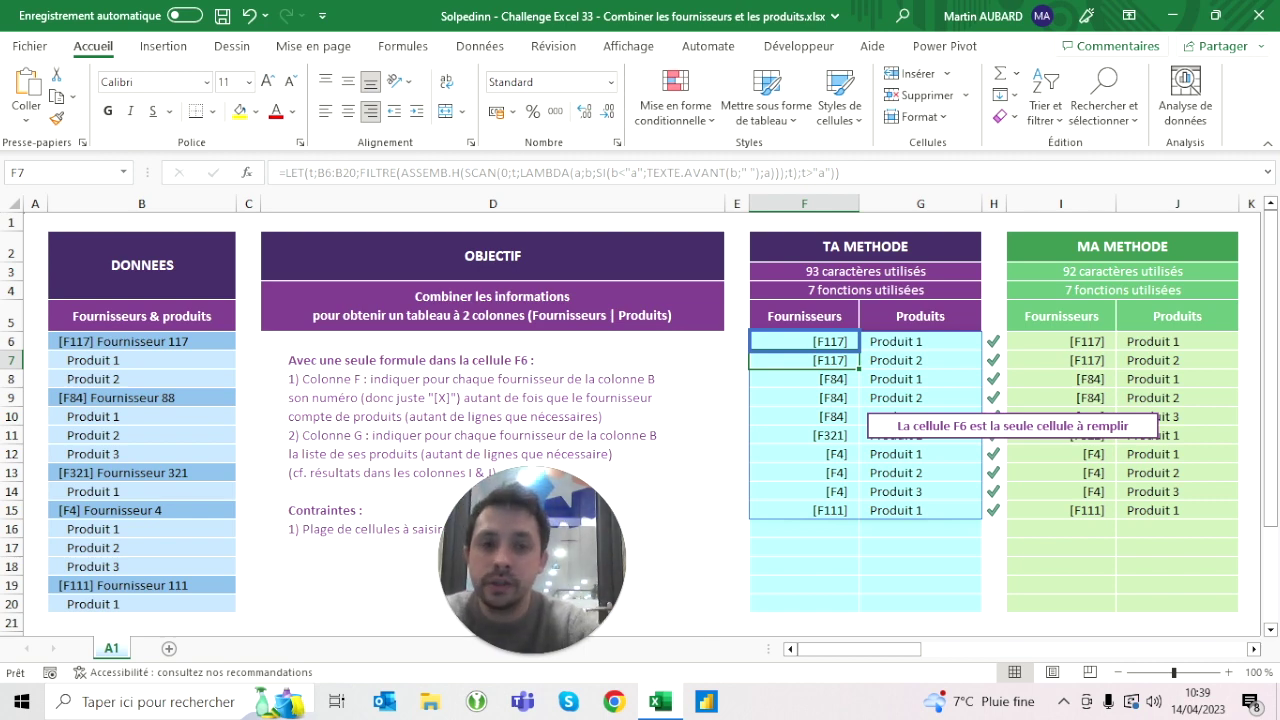
{"action": "type", "text": "²"}
{"action": "key", "text": "Escape"}
{"action": "key", "text": "Up"}
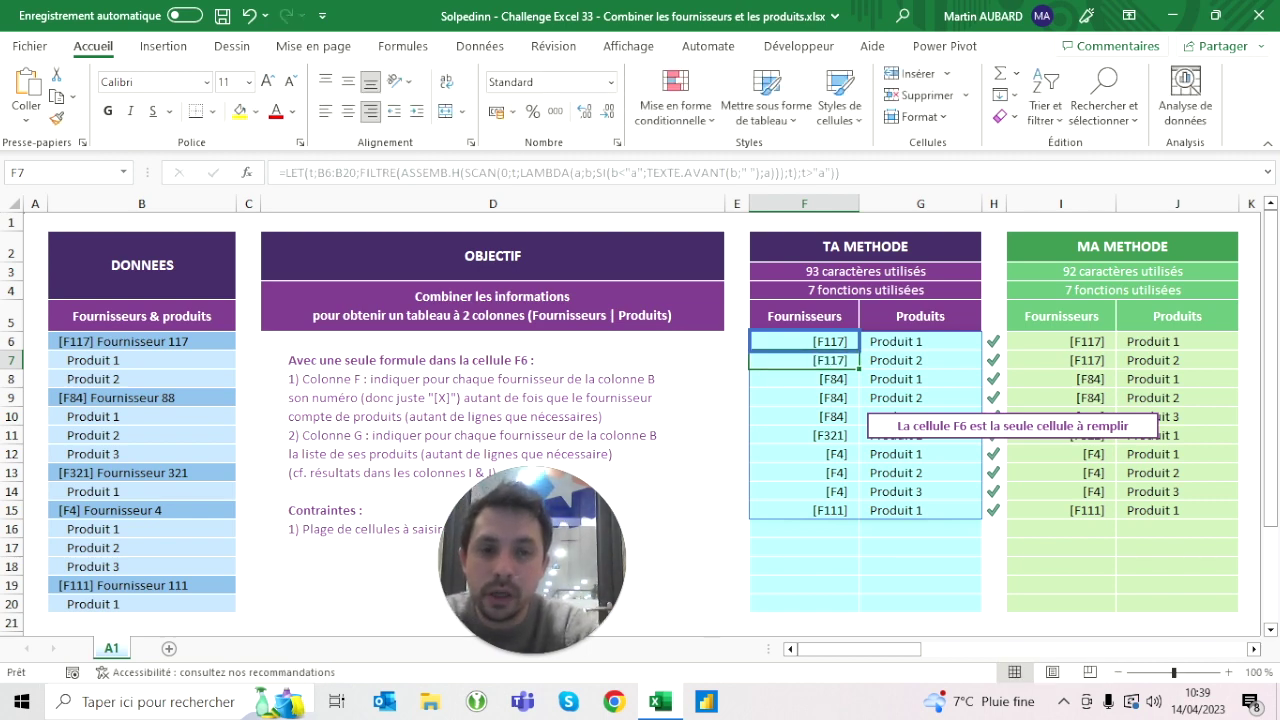
{"action": "left_click", "coordinate": [812, 172]}
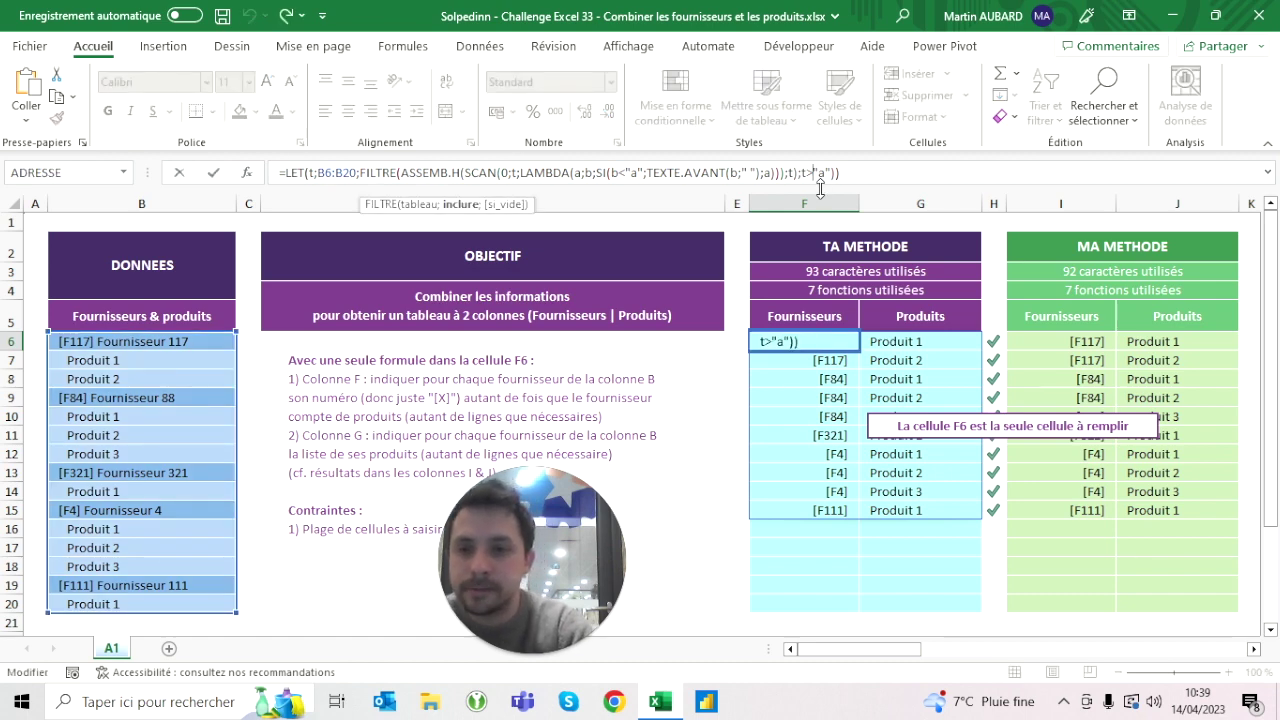
{"action": "key", "text": "Escape"}
{"action": "left_click", "coordinate": [141, 360]}
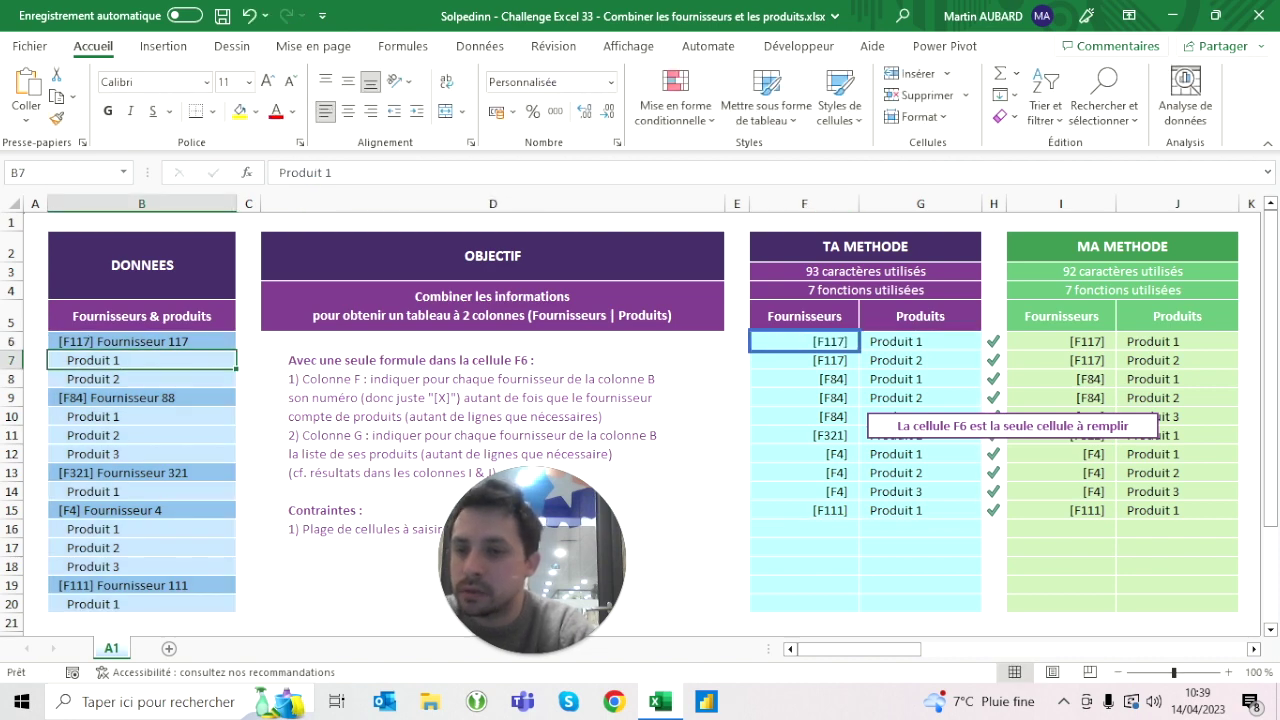
{"action": "left_click", "coordinate": [281, 172]}
{"action": "type", "text": "a"}
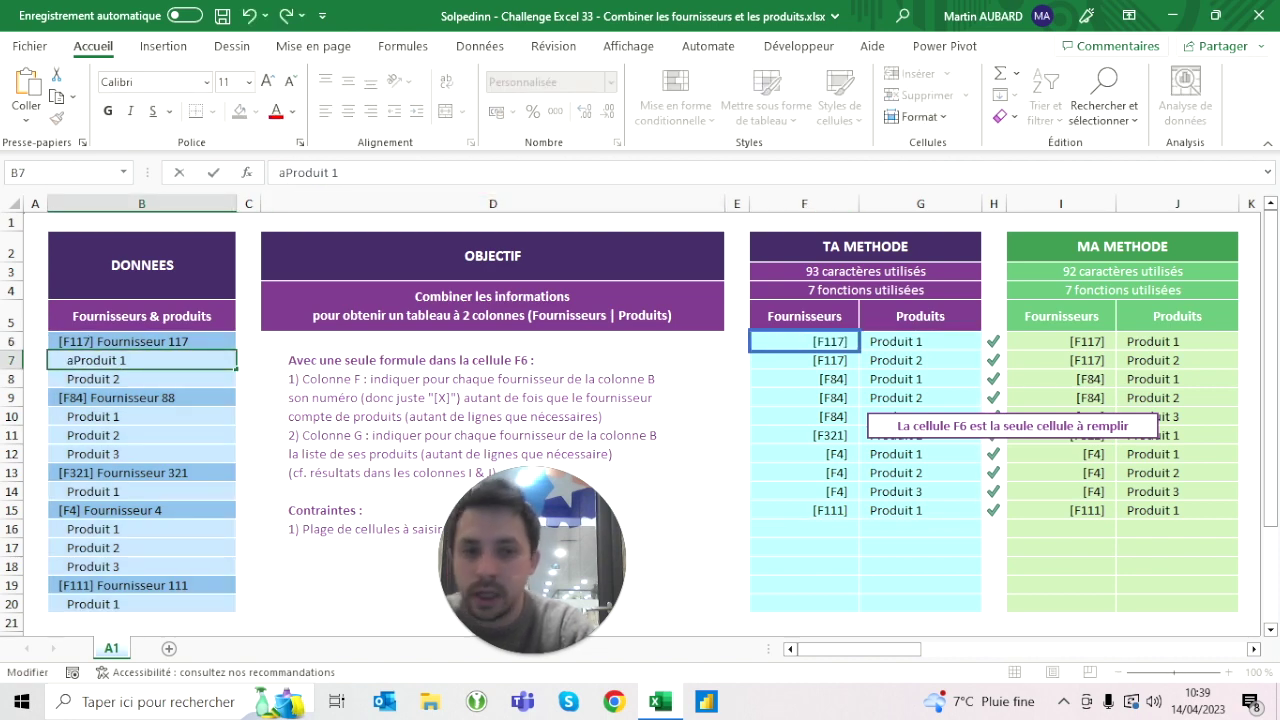
{"action": "key", "text": "ctrl+Return"}
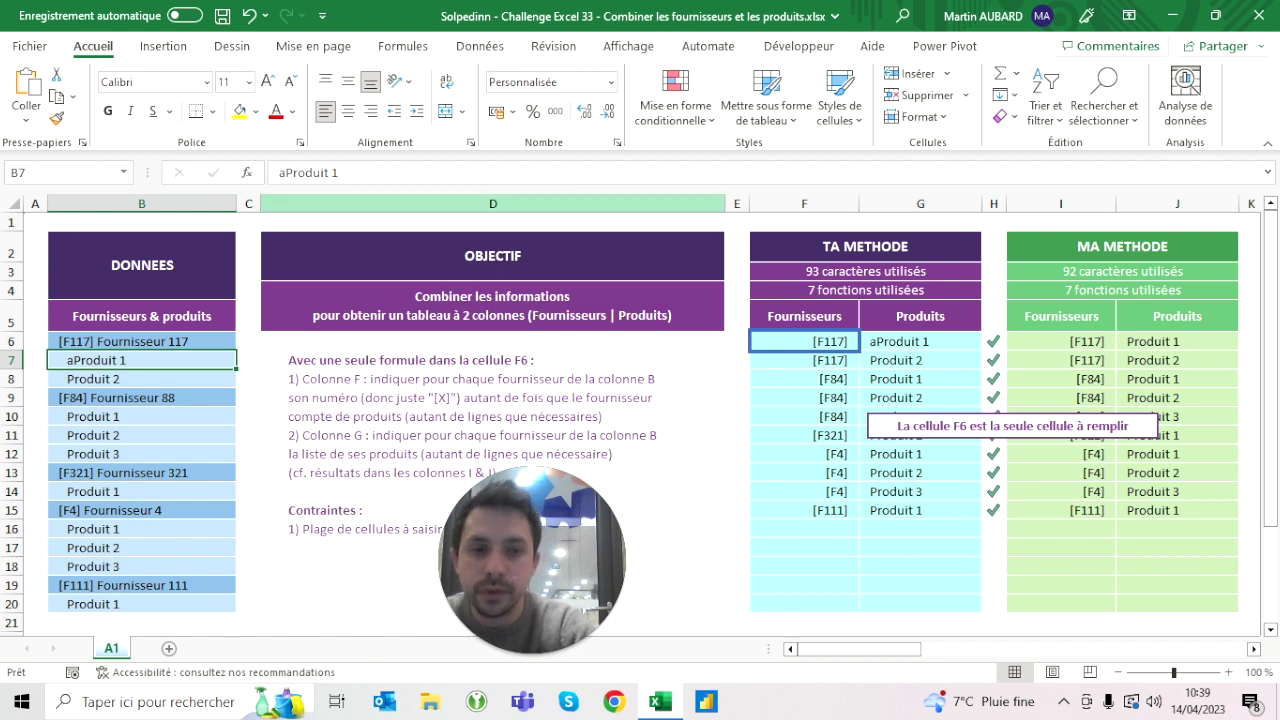
{"action": "left_click", "coordinate": [248, 16]}
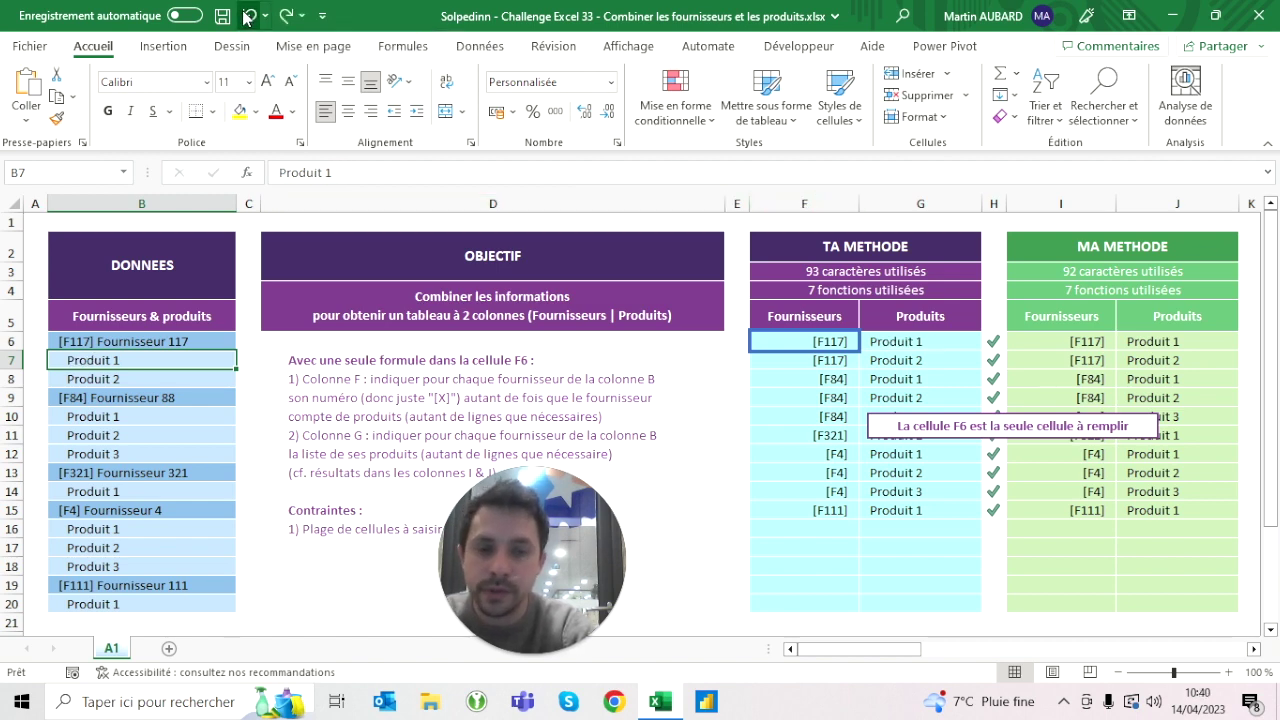
{"action": "left_click", "coordinate": [804, 341]}
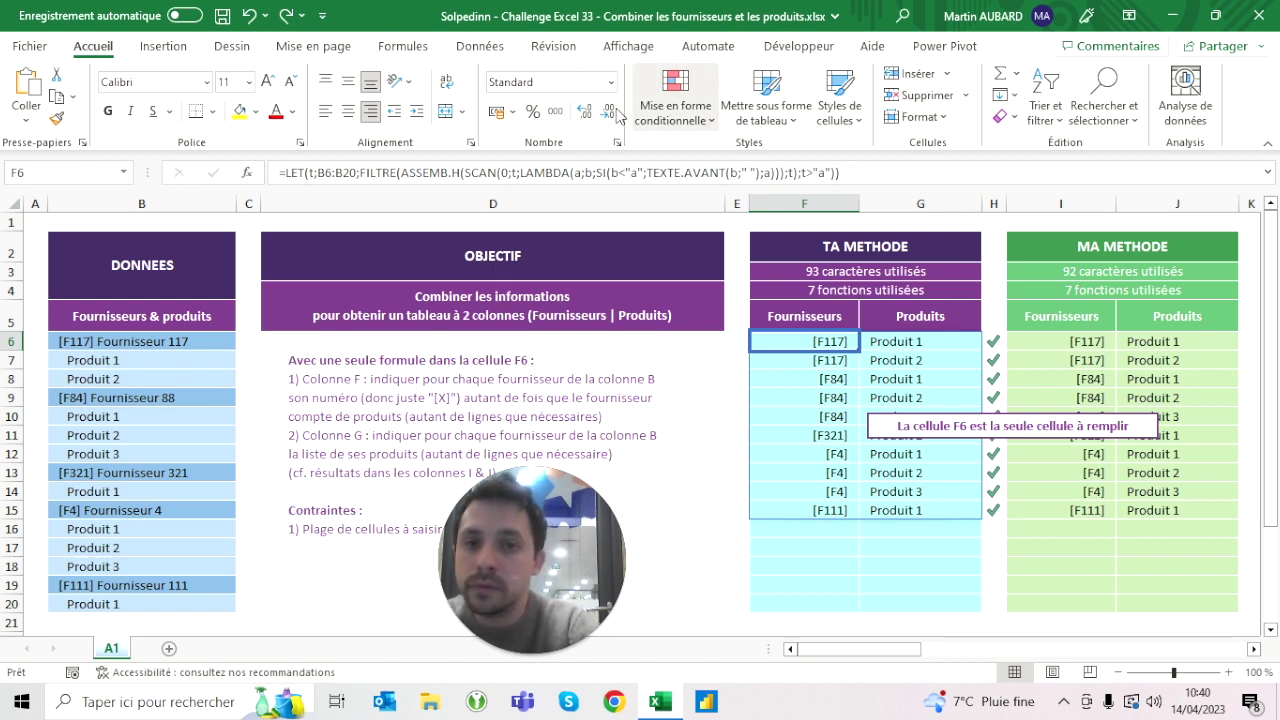
{"action": "left_click", "coordinate": [505, 172]}
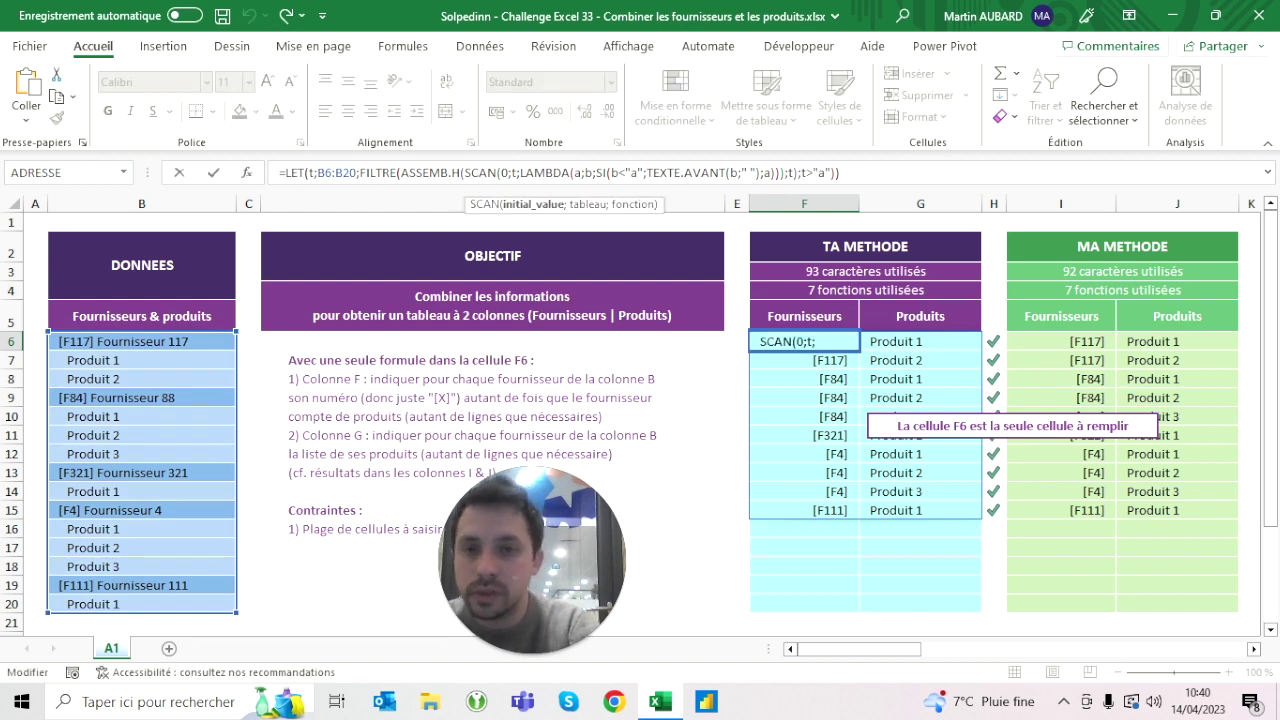
{"action": "key", "text": "BackSpace"}
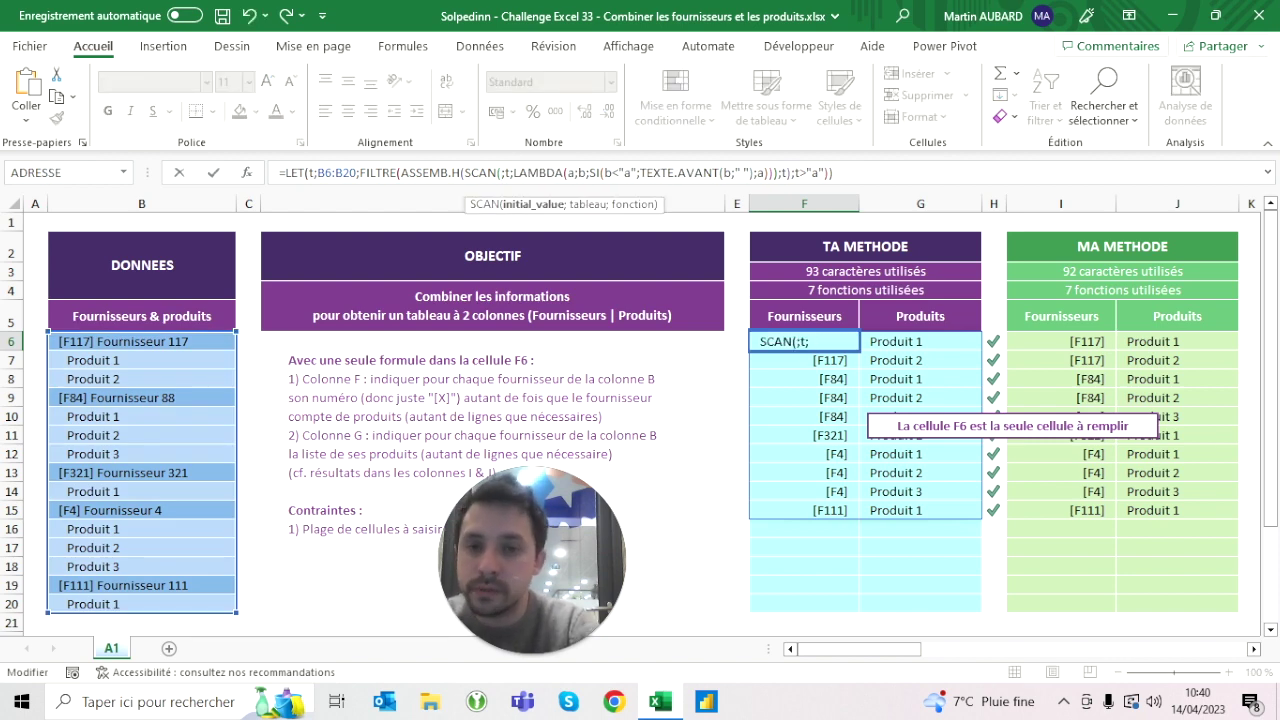
{"action": "key", "text": "ctrl+Return"}
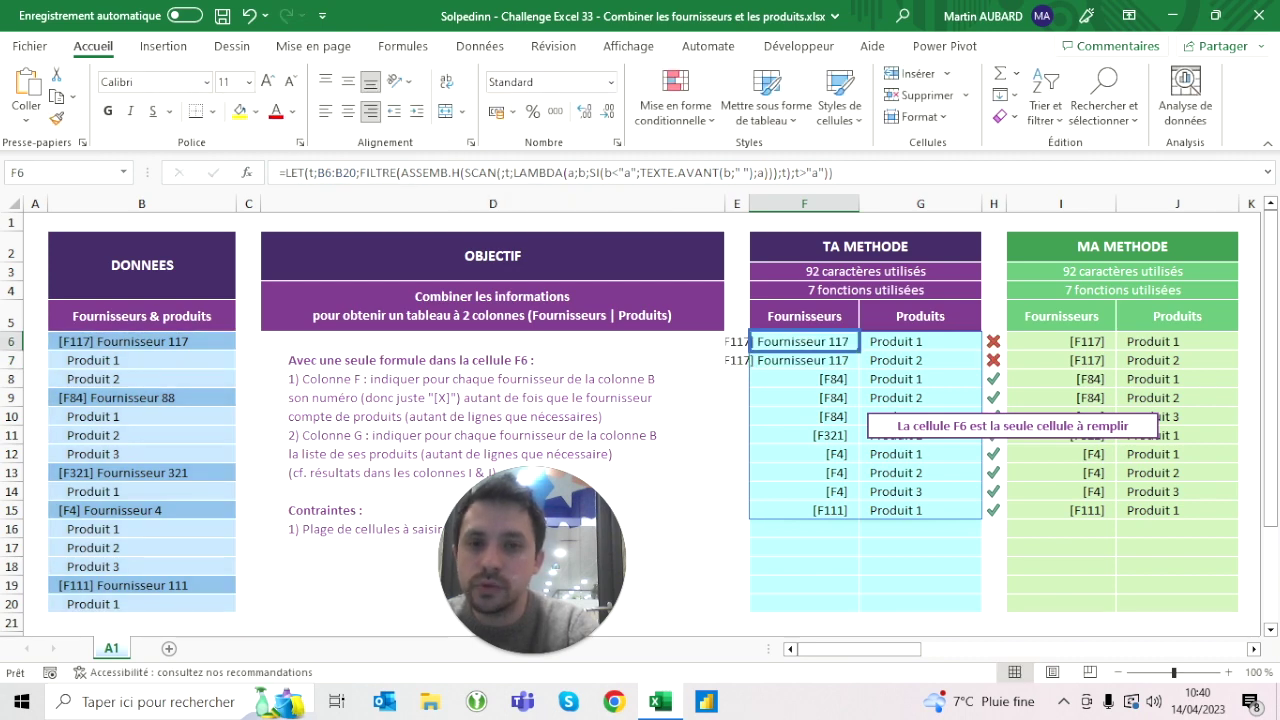
{"action": "left_click", "coordinate": [357, 173]}
{"action": "type", "text": "0"}
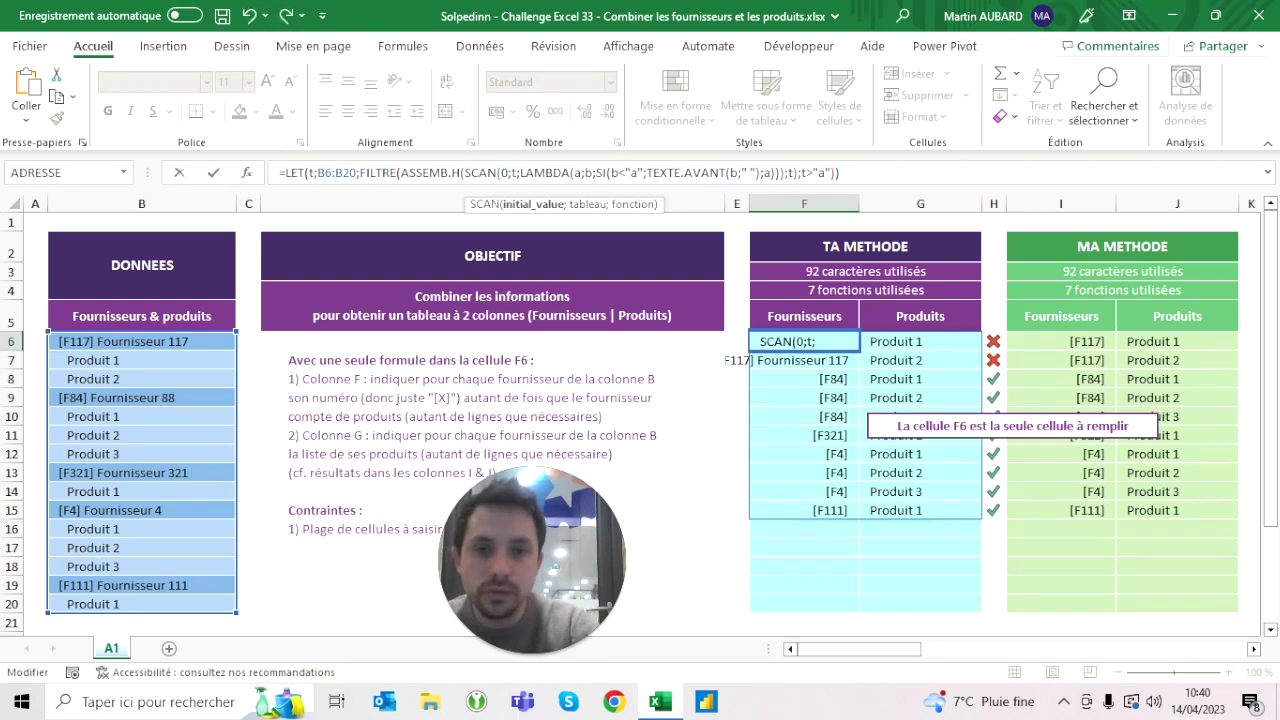
{"action": "key", "text": "Return"}
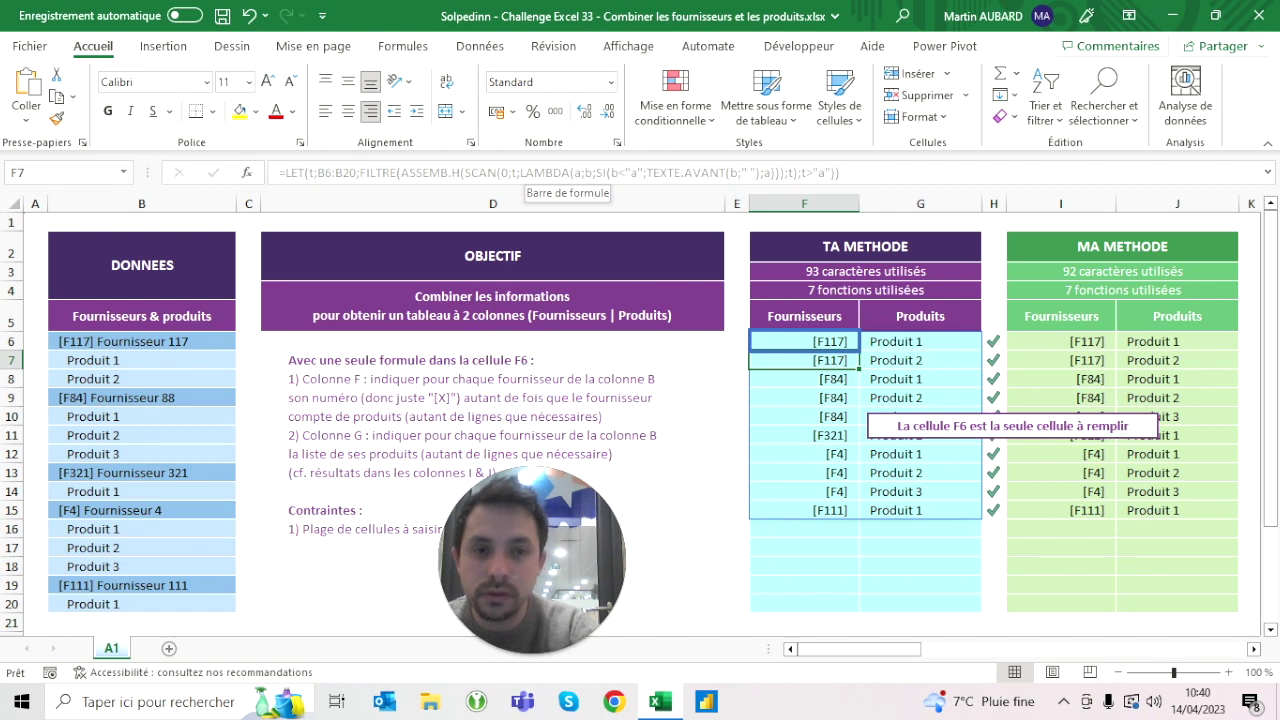
{"action": "key", "text": "Up"}
{"action": "left_click", "coordinate": [766, 172]}
{"action": "key", "text": "BackSpace"}
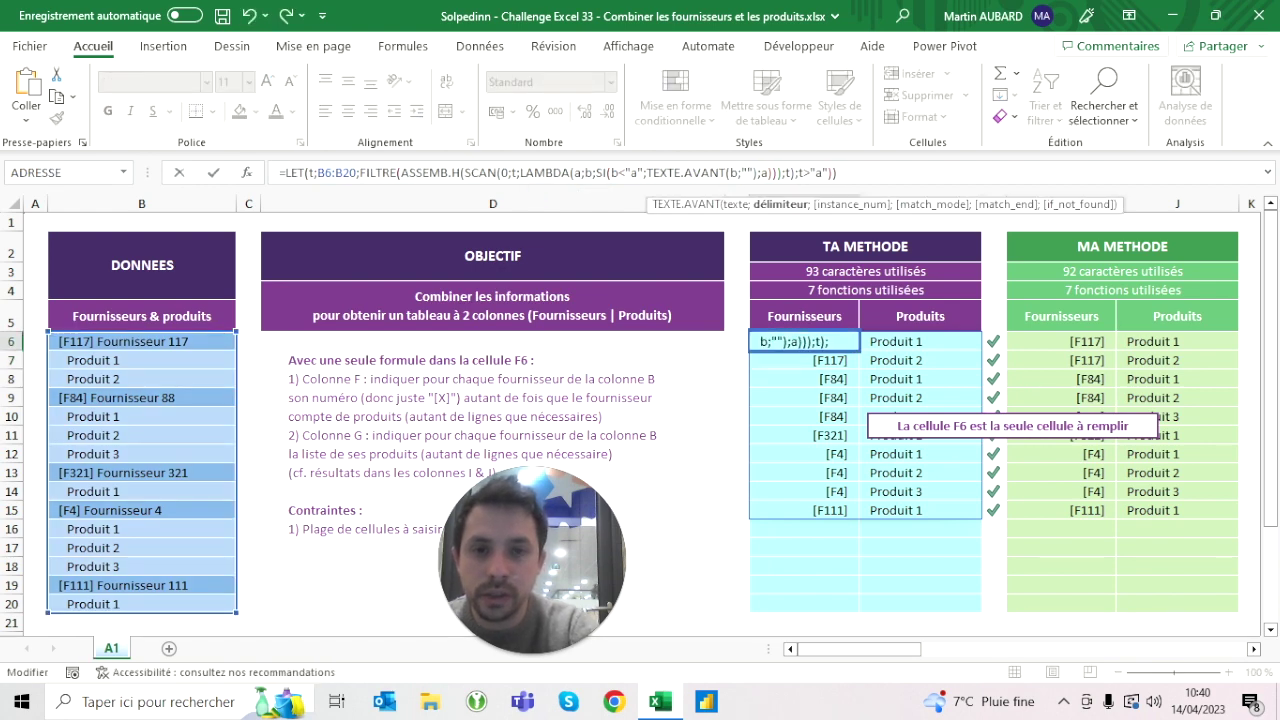
{"action": "key", "text": "Return"}
{"action": "key", "text": "Up"}
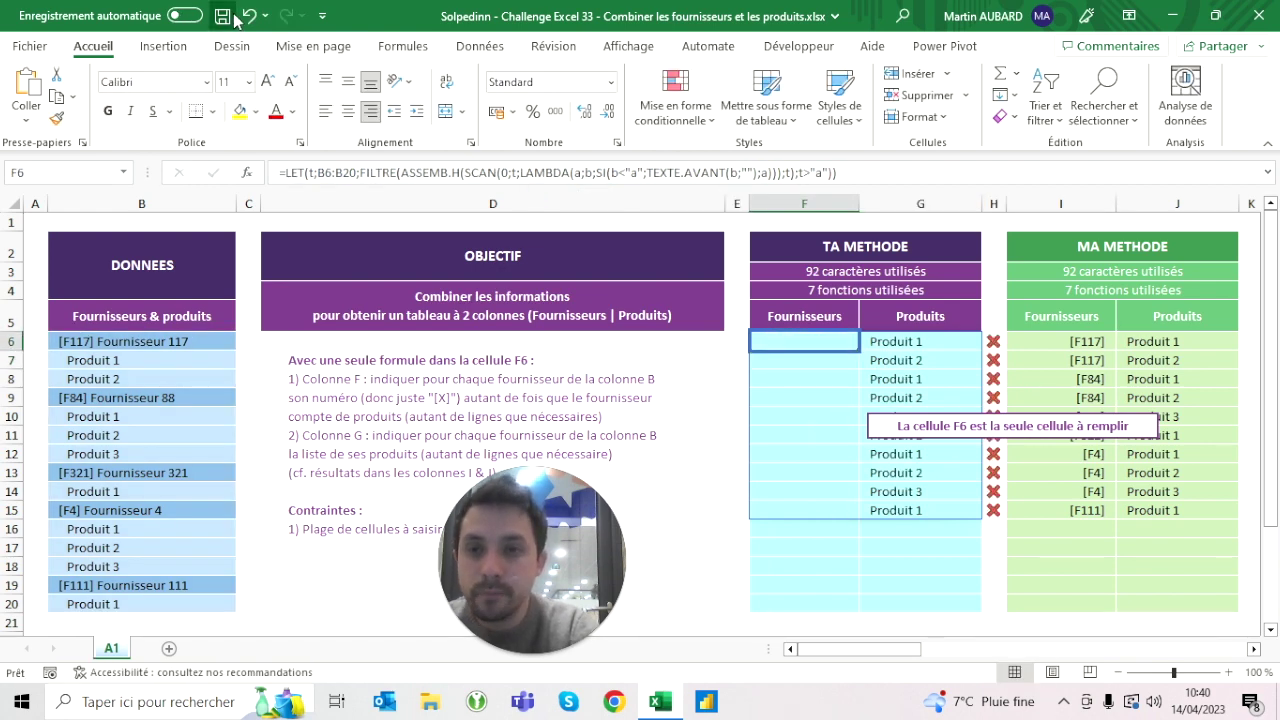
{"action": "left_click", "coordinate": [249, 20]}
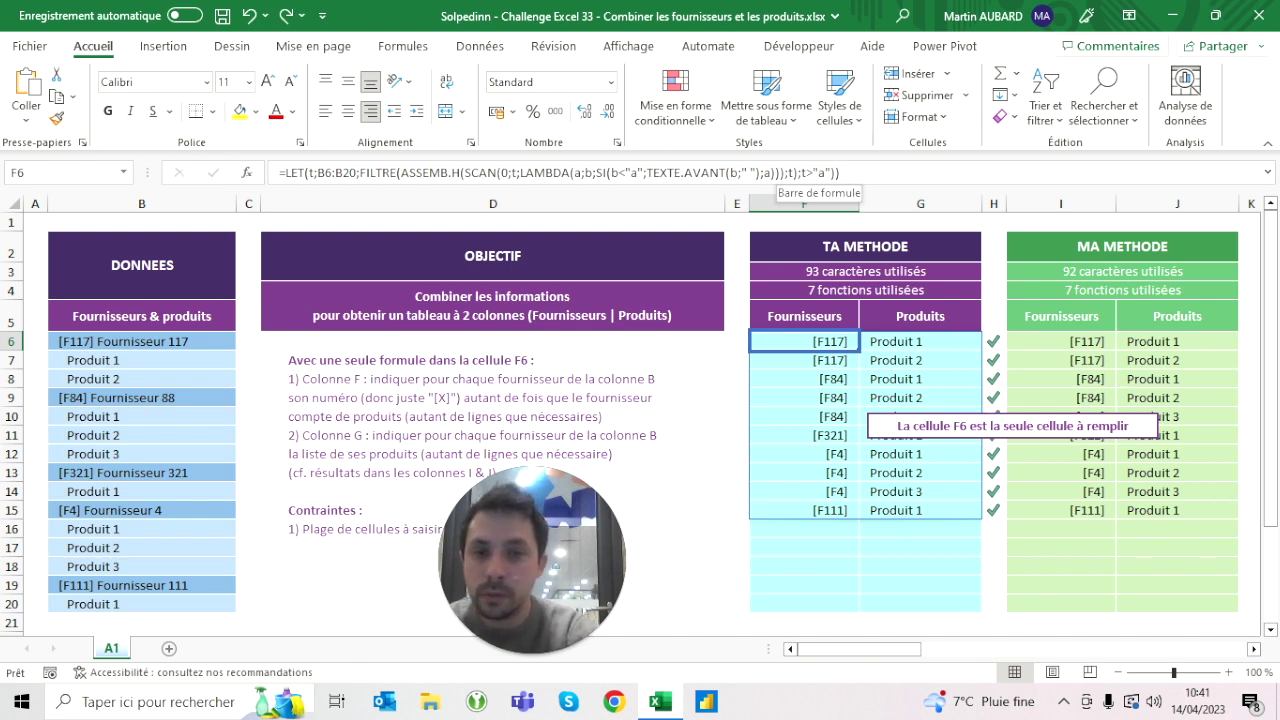
{"action": "left_click_drag", "start_coordinate": [611, 173], "coordinate": [644, 173]}
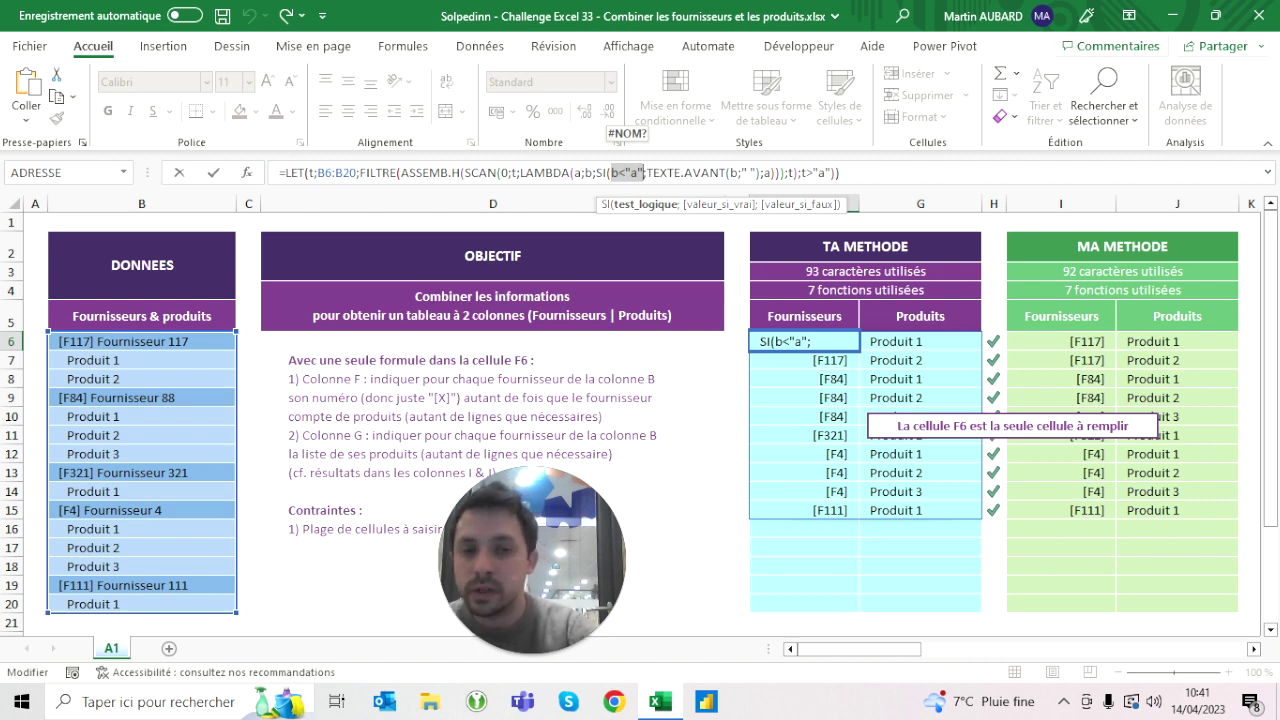
{"action": "key", "text": "Escape"}
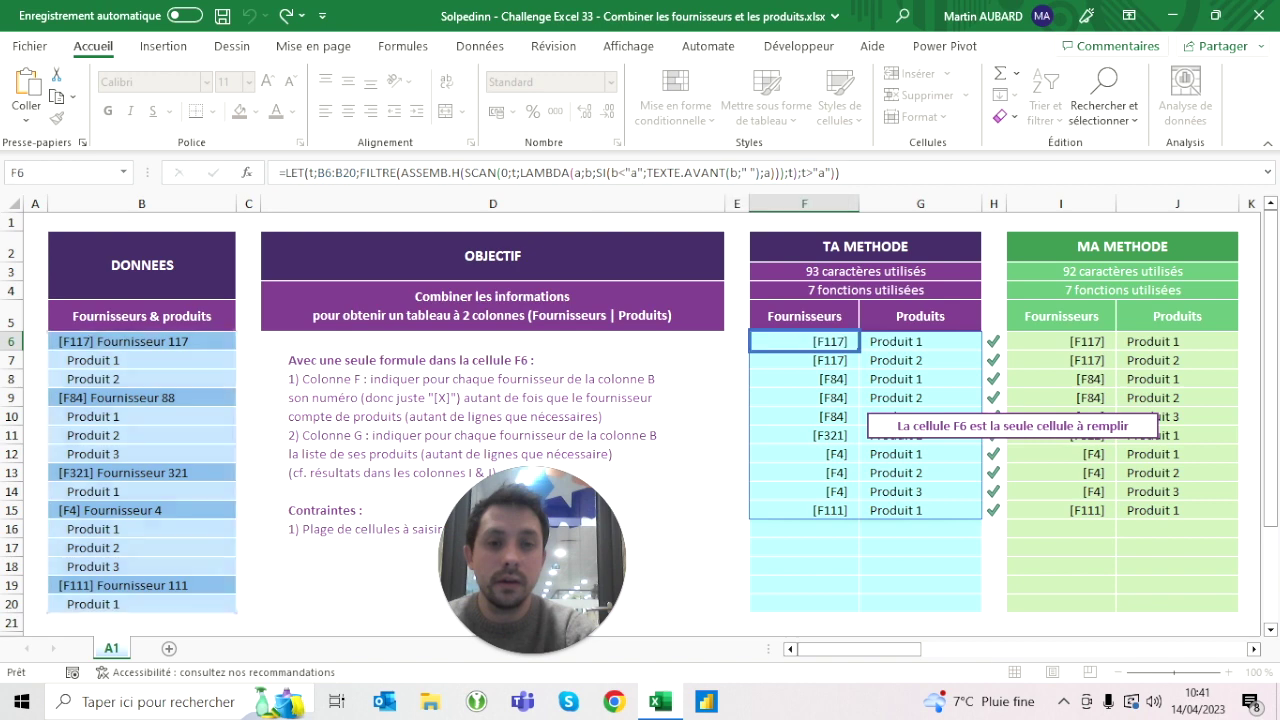